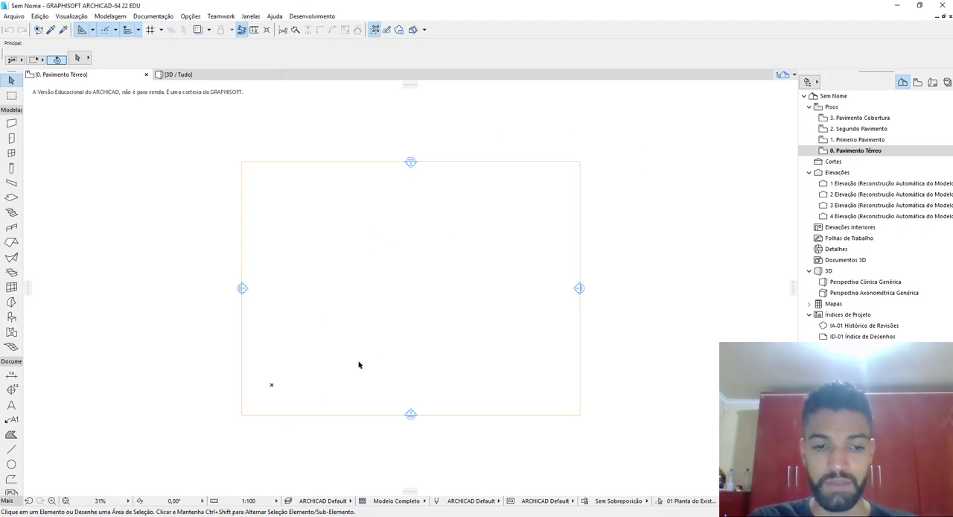
Insert placa+saída.skp from the Blocos limpos folder into the middle of the ground-floor plan
left_click(357, 516)
scroll(377, 497, "up", 1)
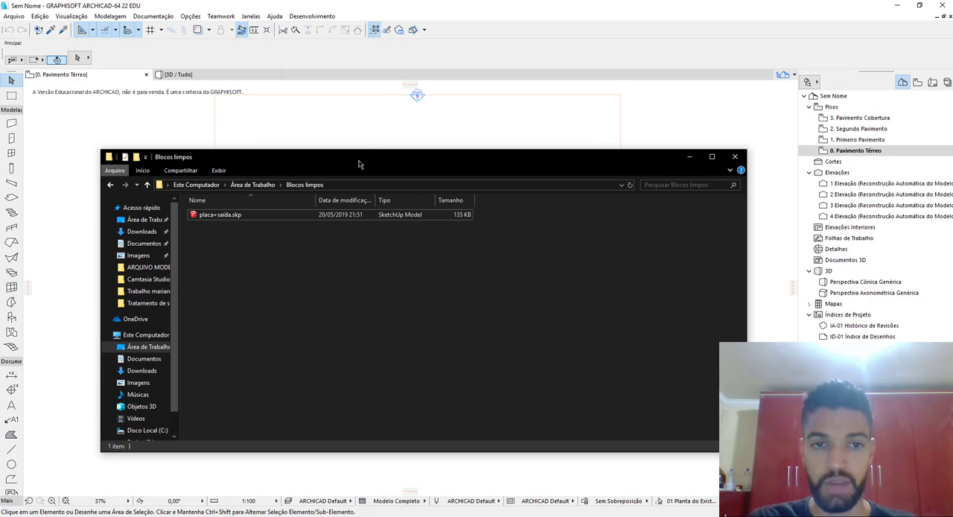
left_click_drag(358, 160, 749, 110)
left_click(627, 162)
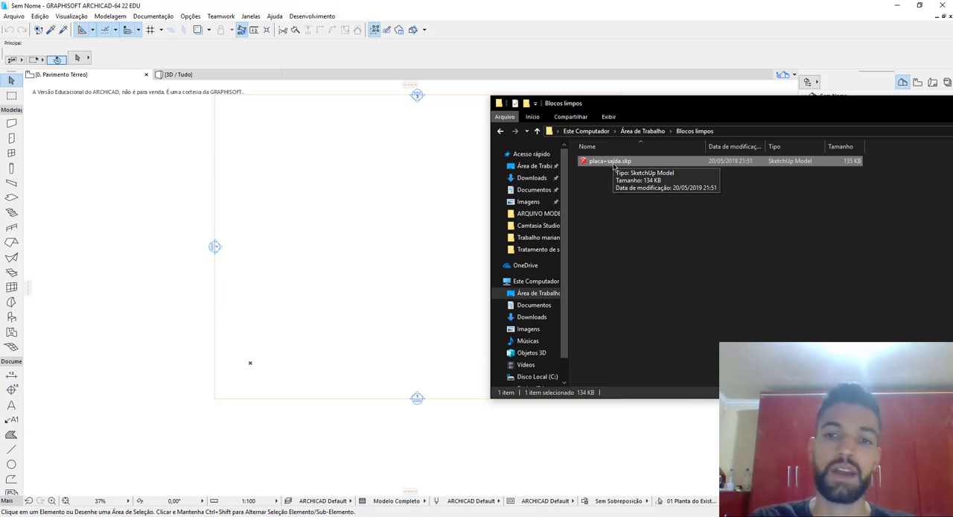
left_click_drag(615, 168, 382, 252)
left_click(357, 281)
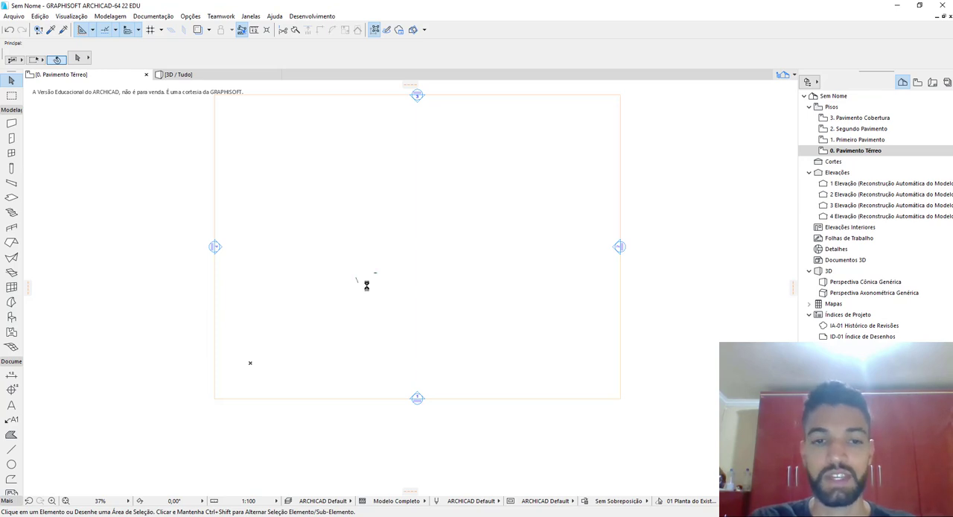
Select all of the imported SketchUp object in the floor plan and show only that selection in 3D
scroll(347, 344, "up", 5)
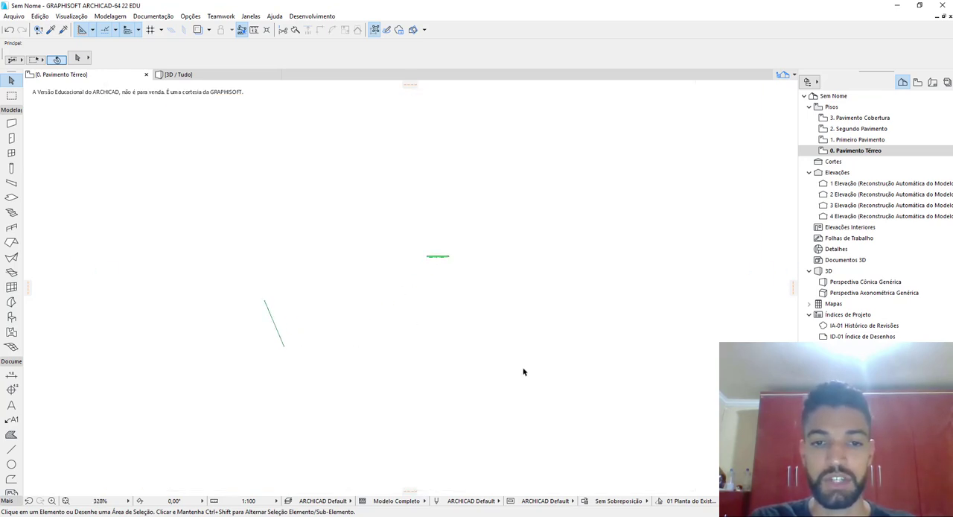
left_click_drag(526, 375, 217, 206)
key("F5")
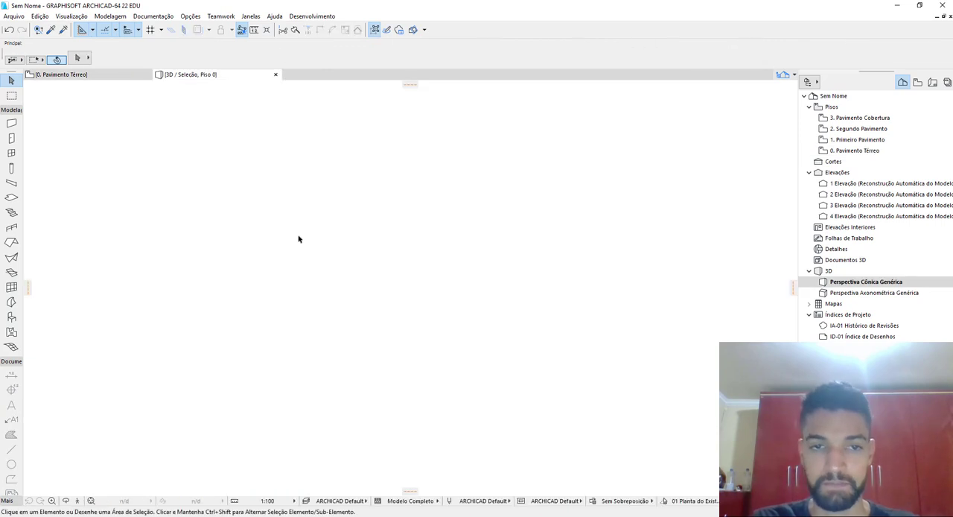
Examine the imported SAÍDA sign and human figure in 3D and check whether they form one object
middle_click_drag(459, 293, 556, 379, "shift")
scroll(556, 378, "up", 6)
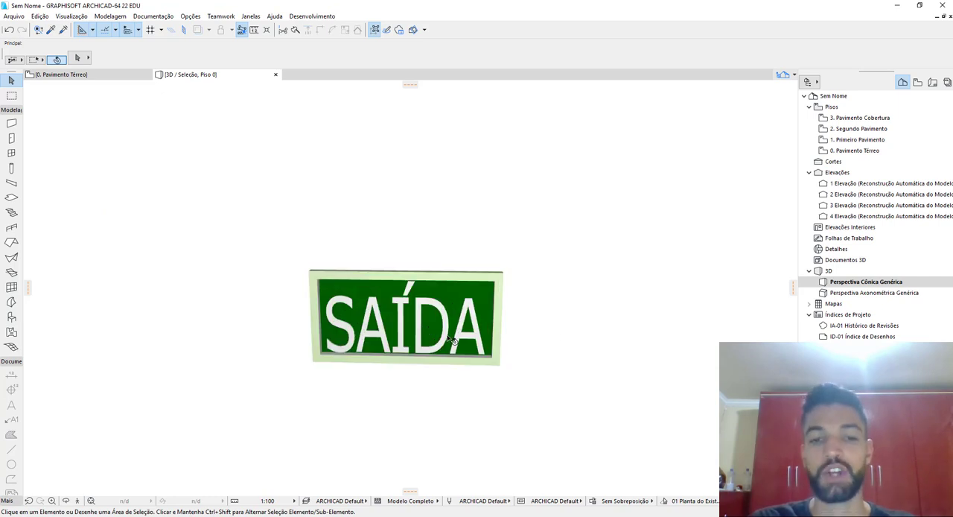
middle_click_drag(451, 340, 449, 283, "shift")
scroll(439, 304, "down", 7)
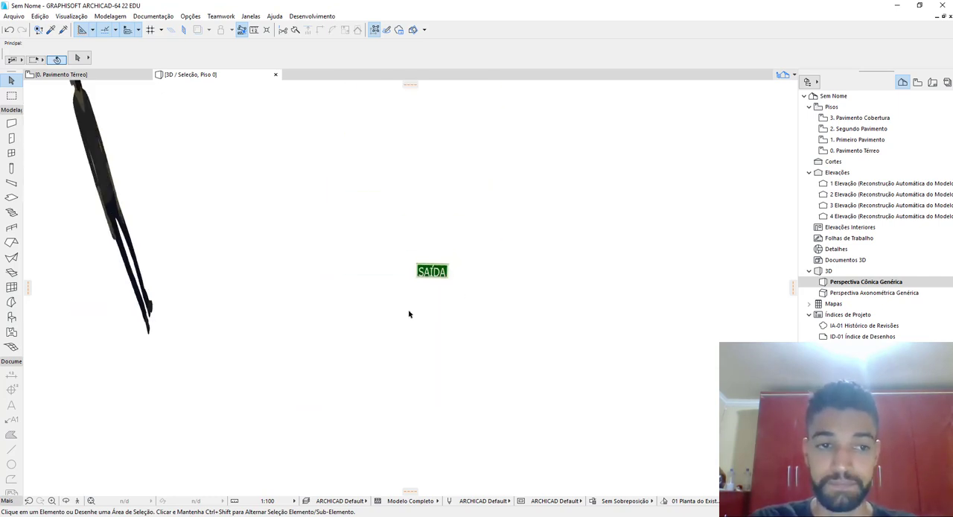
middle_click_drag(409, 313, 509, 315)
left_click(505, 305)
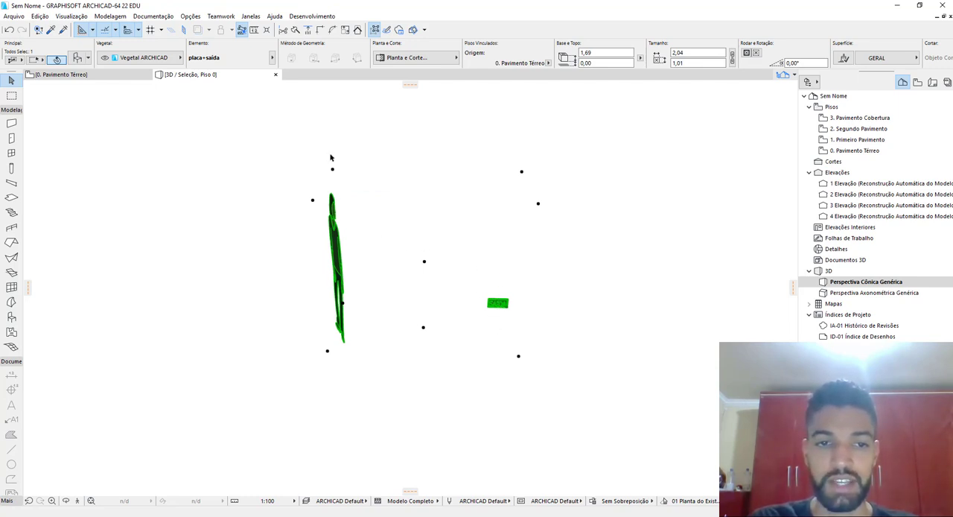
scroll(514, 324, "up", 10)
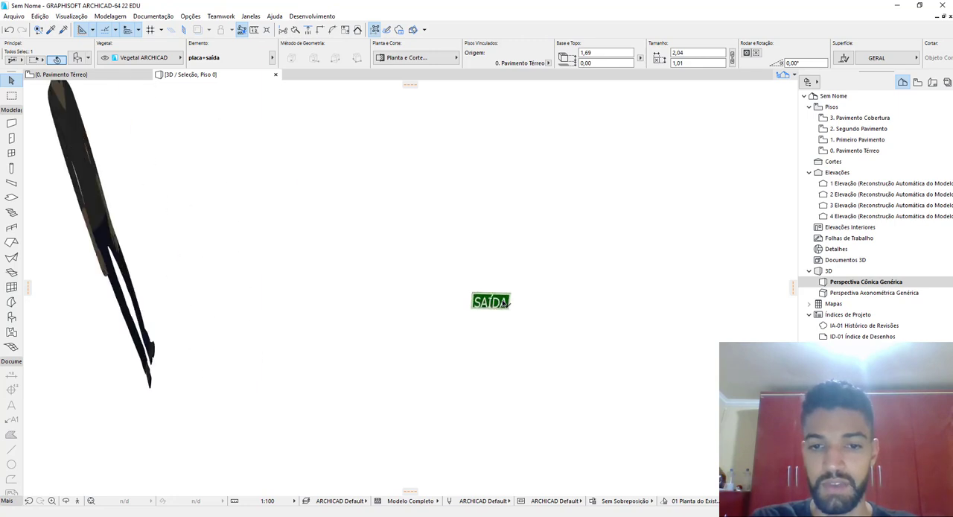
scroll(464, 310, "down", 5)
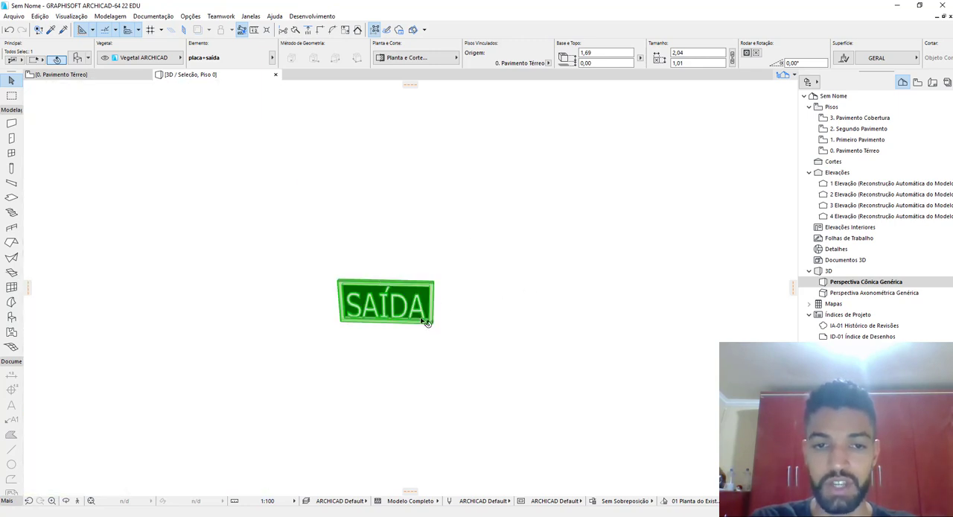
scroll(402, 322, "down", 4)
scroll(377, 332, "down", 3)
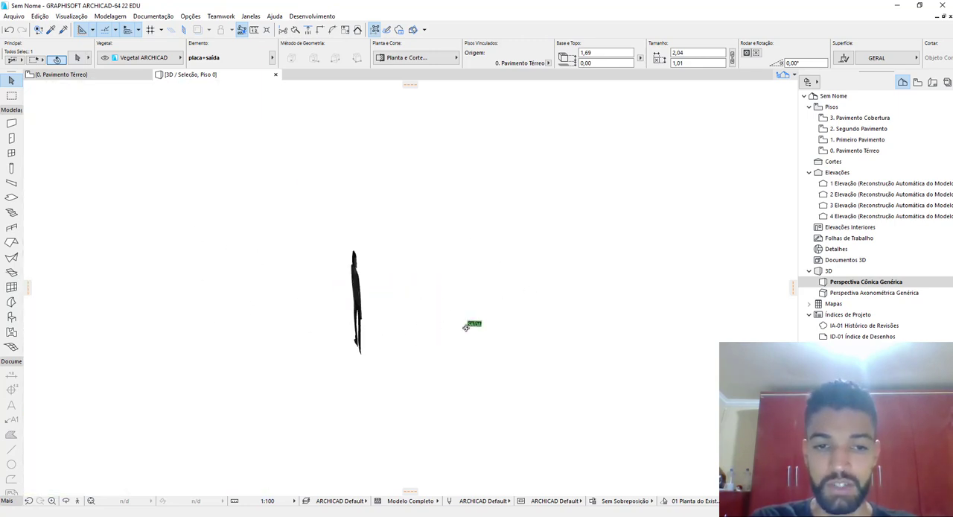
Convert the imported placa+saída object into morphs and clear the selection
right_click(365, 289)
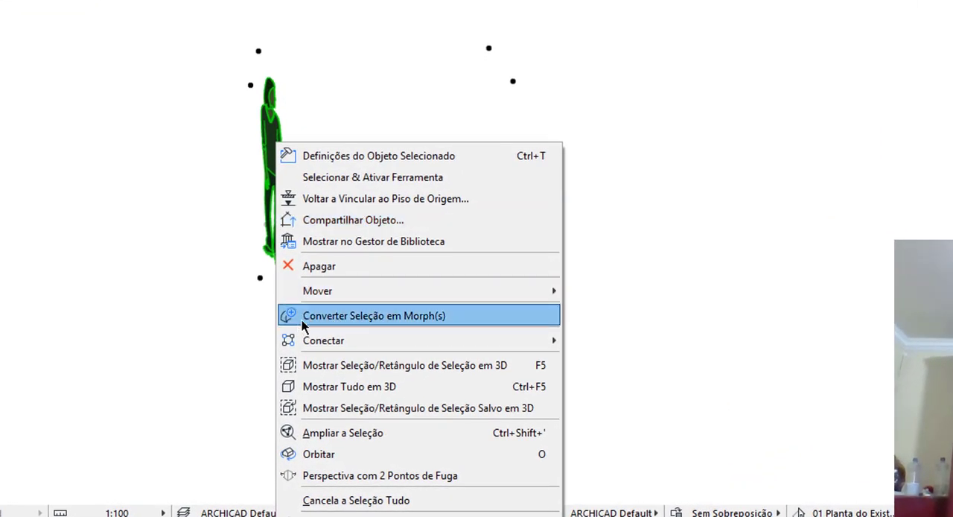
left_click(328, 318)
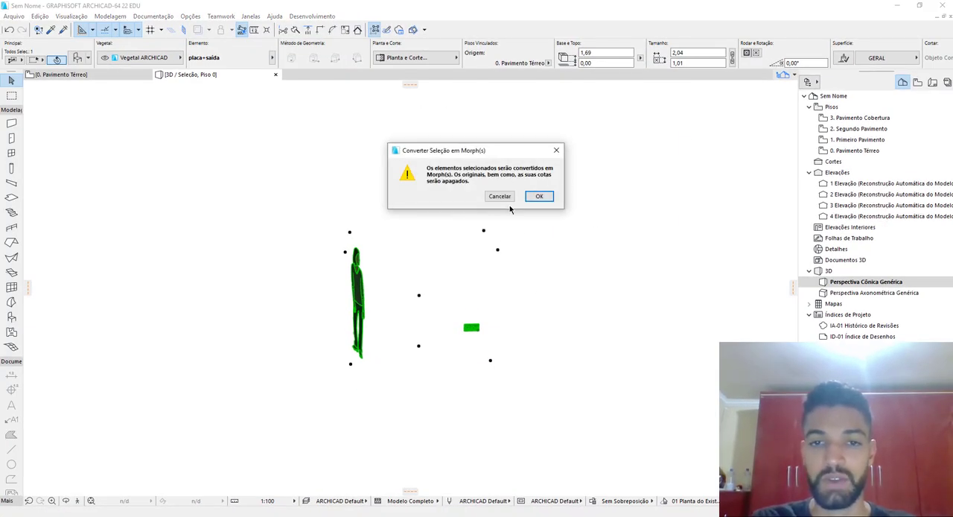
left_click(539, 196)
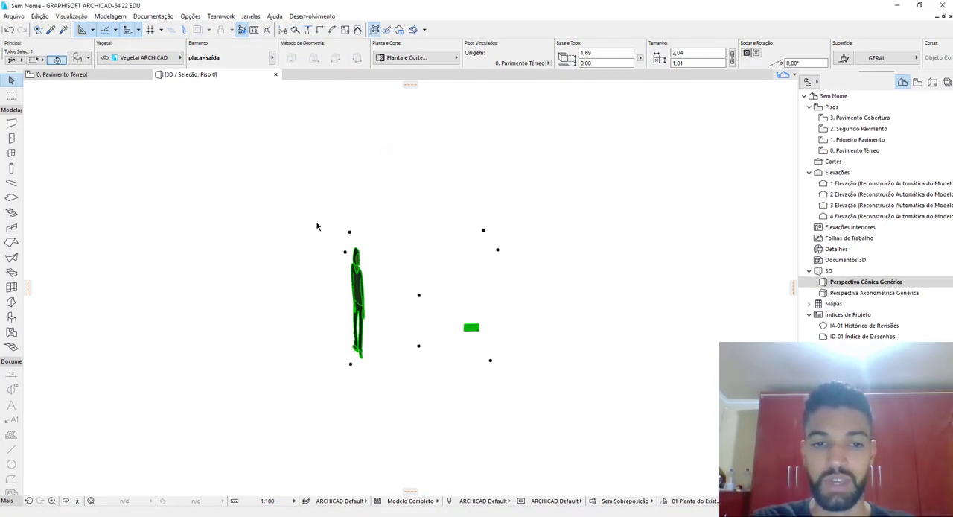
left_click(393, 287)
middle_click_drag(389, 314, 392, 314, "shift")
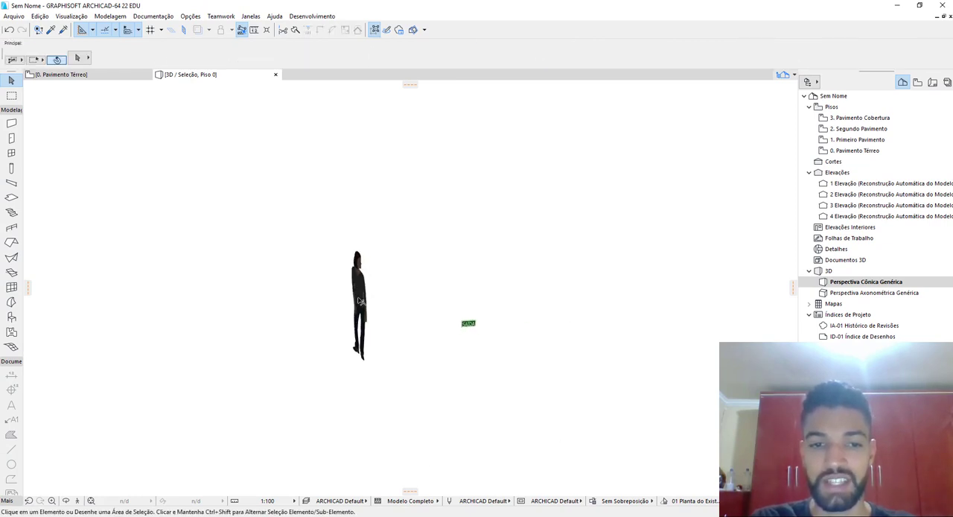
Delete the human figure morph and keep only the SAÍDA sign
left_click(358, 318)
middle_click_drag(454, 350, 627, 349, "shift")
middle_click_drag(339, 324, 508, 320, "shift")
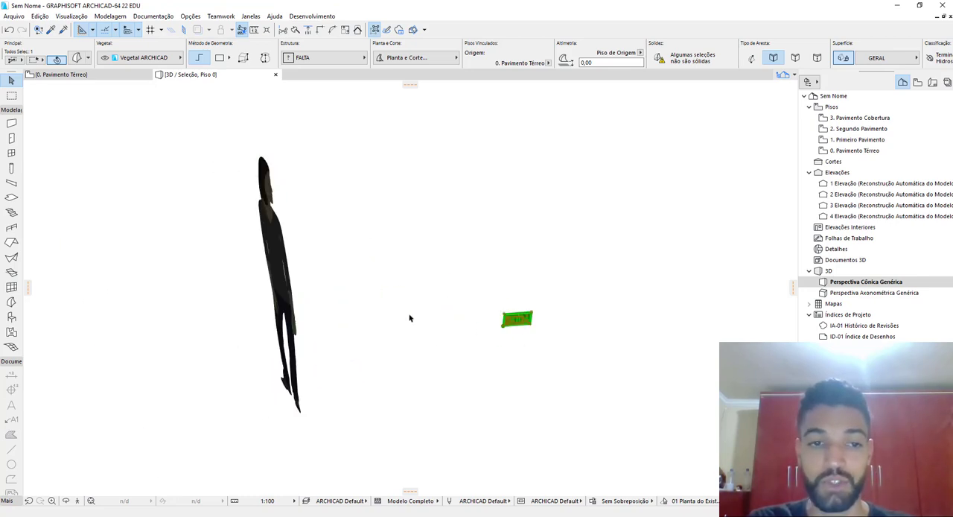
left_click(410, 279)
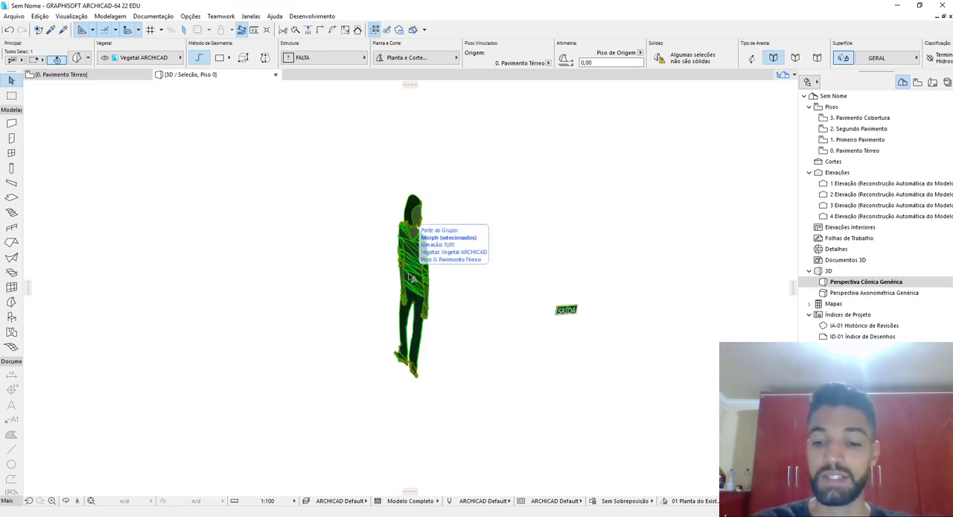
key("Delete")
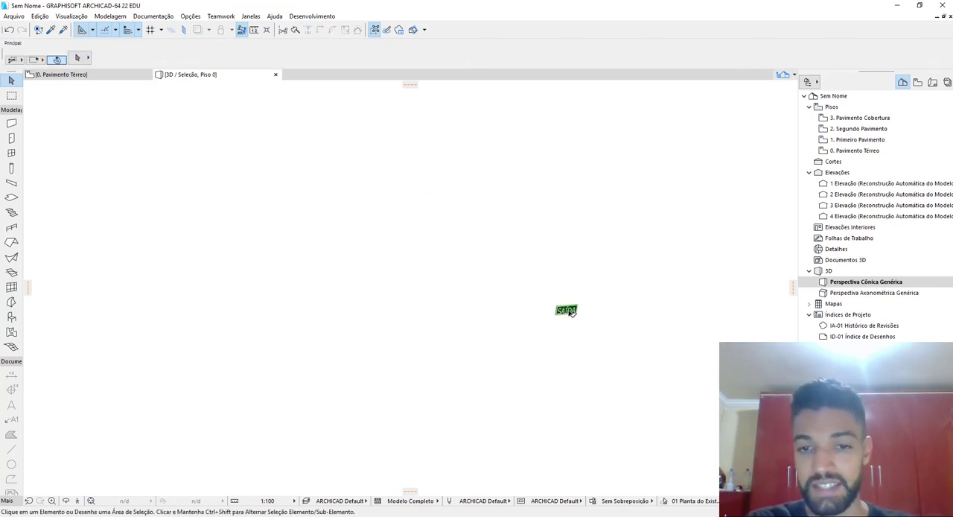
Try to pick the small stray line beside the accent of the Í on the sign with sub-element selection
scroll(570, 313, "up", 15)
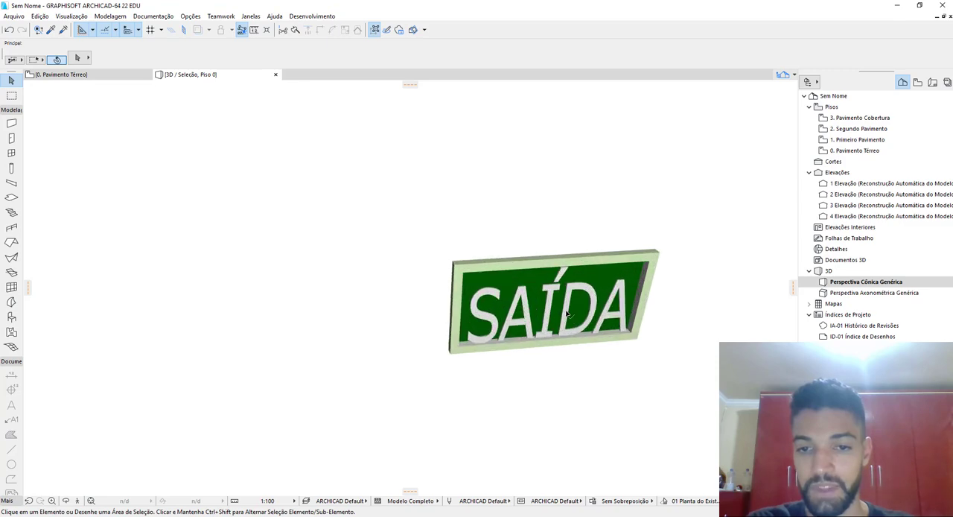
middle_click_drag(566, 313, 544, 314, "shift")
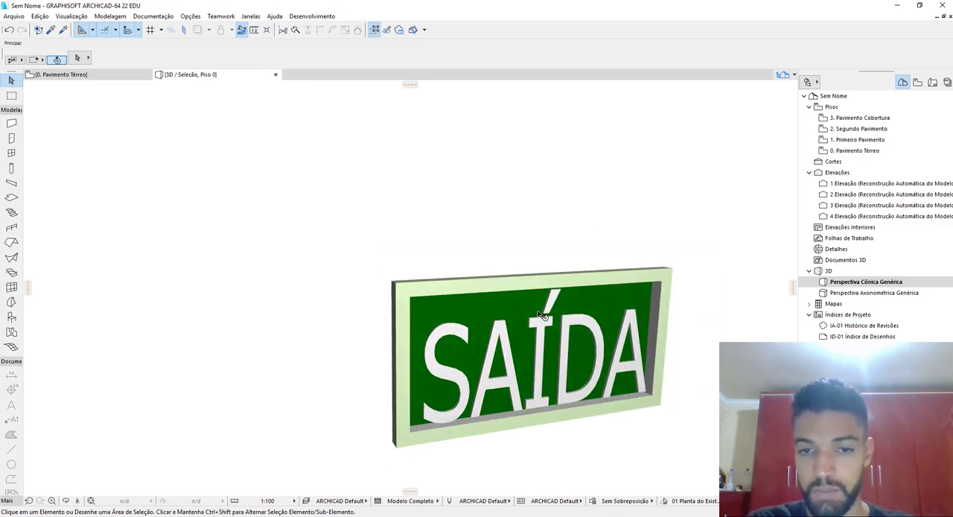
scroll(542, 313, "up", 10)
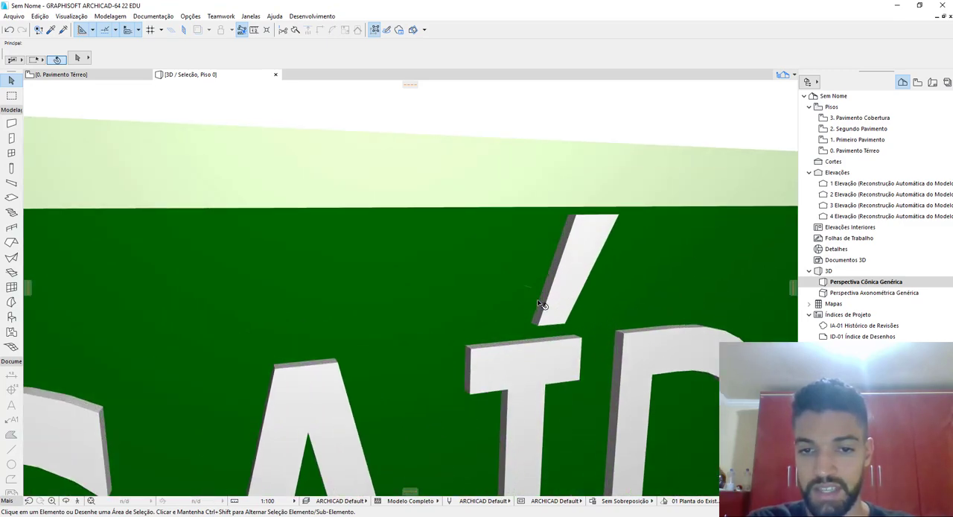
scroll(543, 305, "up", 3)
scroll(541, 300, "down", 2)
middle_click_drag(692, 374, 541, 334, "shift")
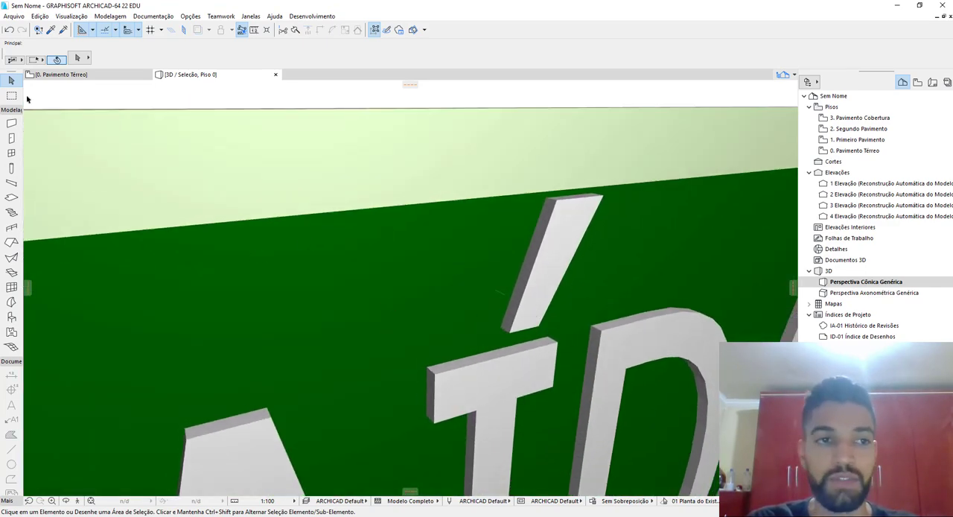
left_click(82, 58)
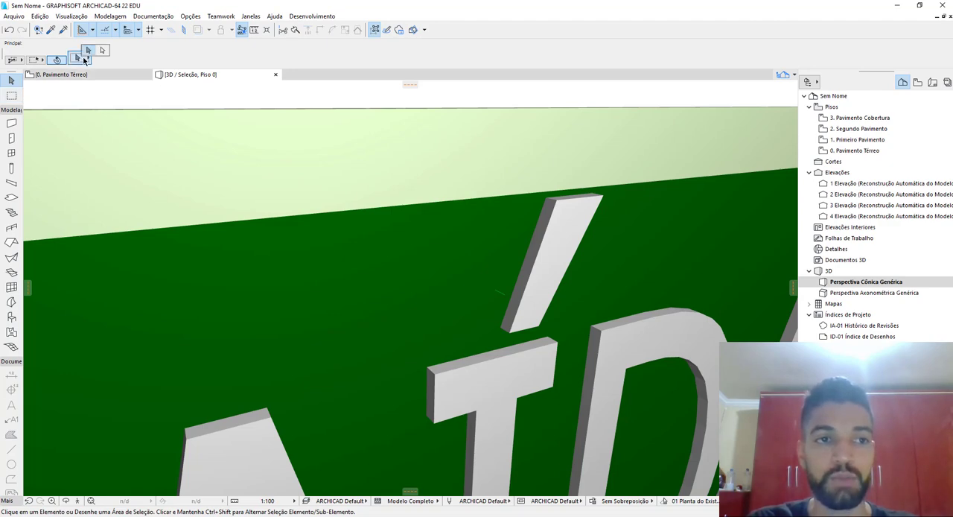
left_click(104, 52)
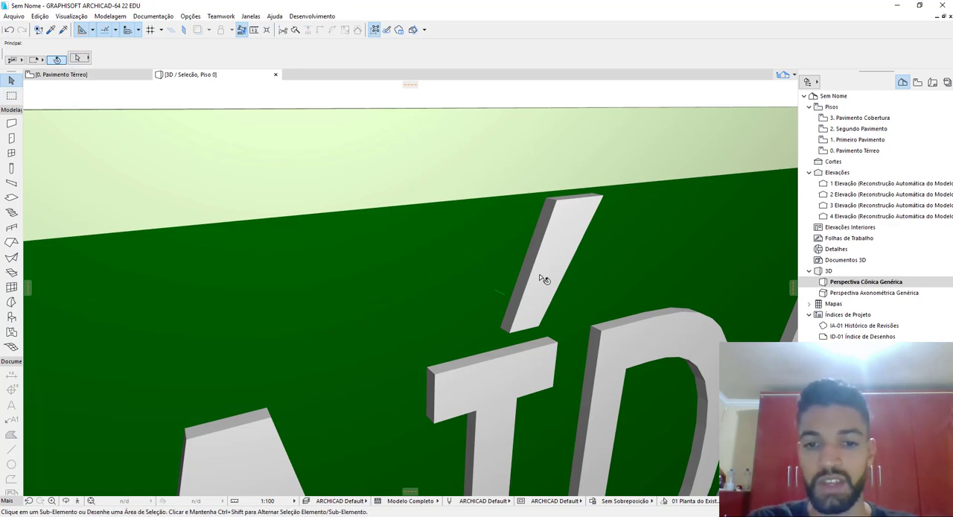
left_click(500, 296)
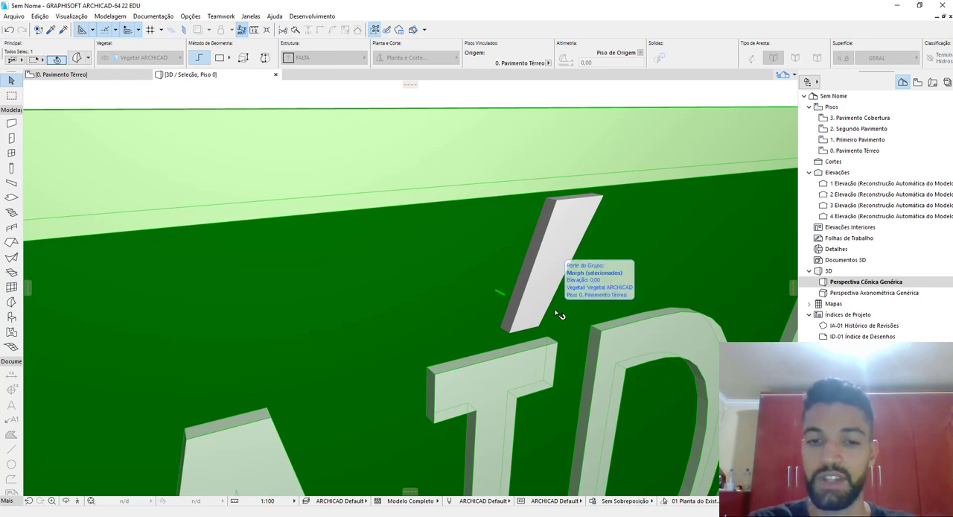
key("Escape")
scroll(494, 281, "down", 10)
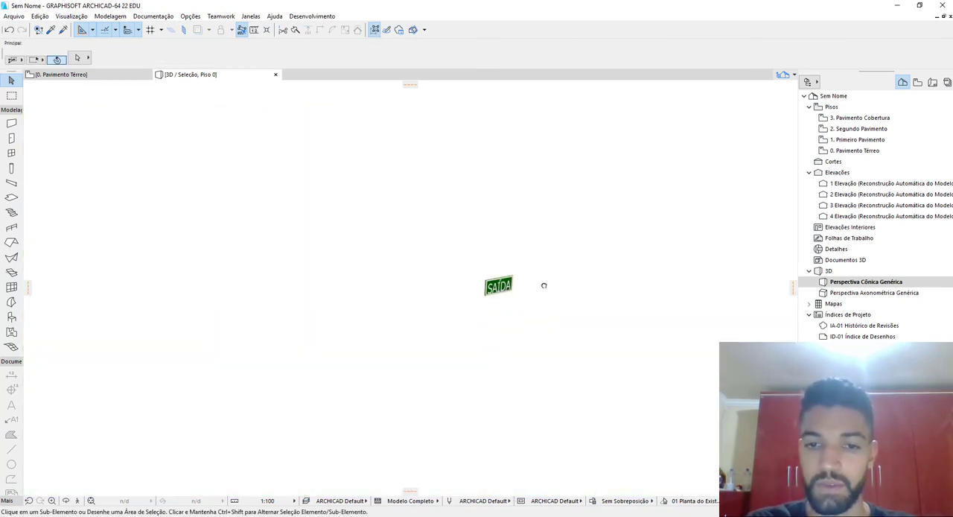
scroll(494, 288, "up", 5)
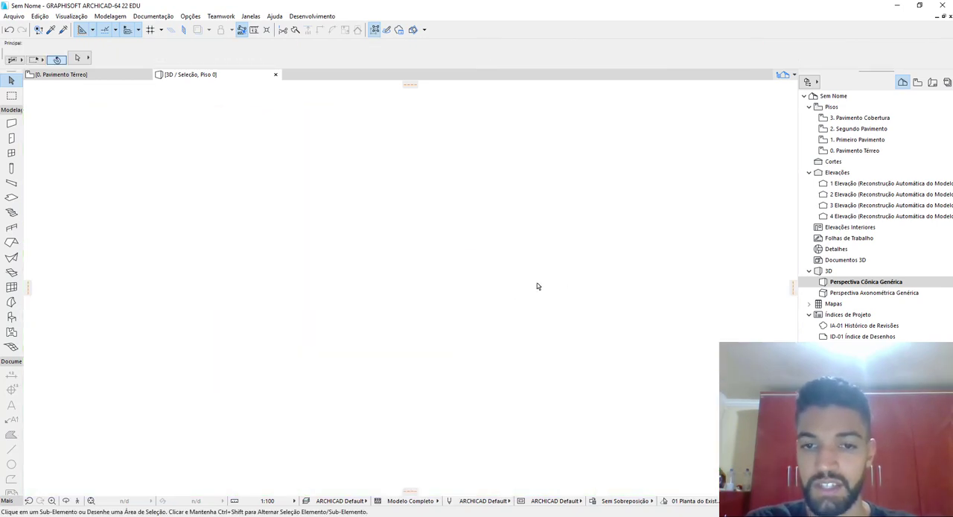
scroll(537, 286, "down", 4)
middle_click_drag(601, 284, 460, 293)
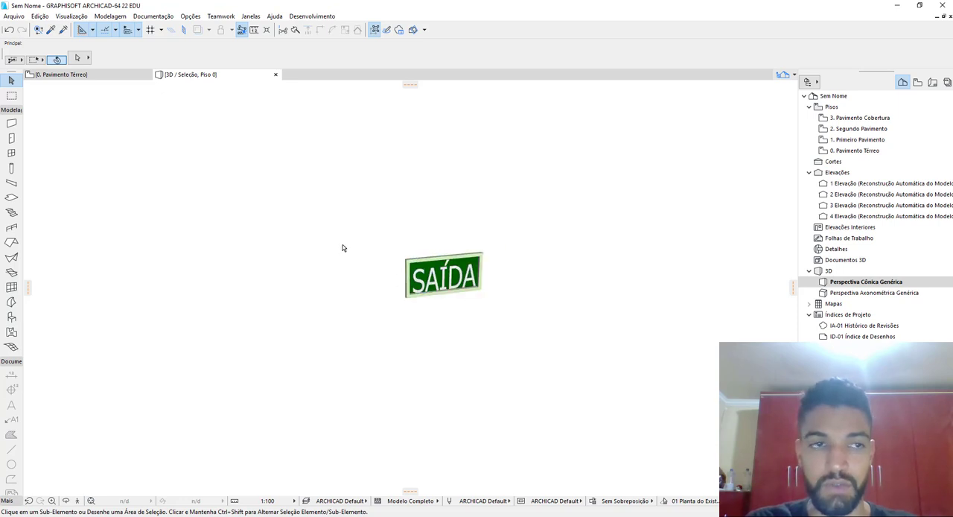
Switch back to whole-element selection and select all morphs of the SAÍDA sign
left_click(81, 59)
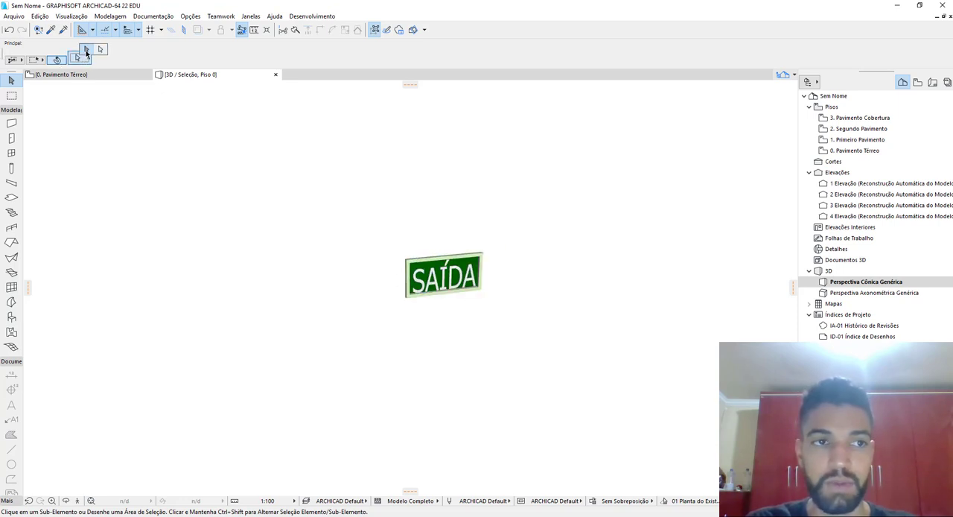
left_click(87, 49)
middle_click_drag(490, 291, 490, 328, "shift")
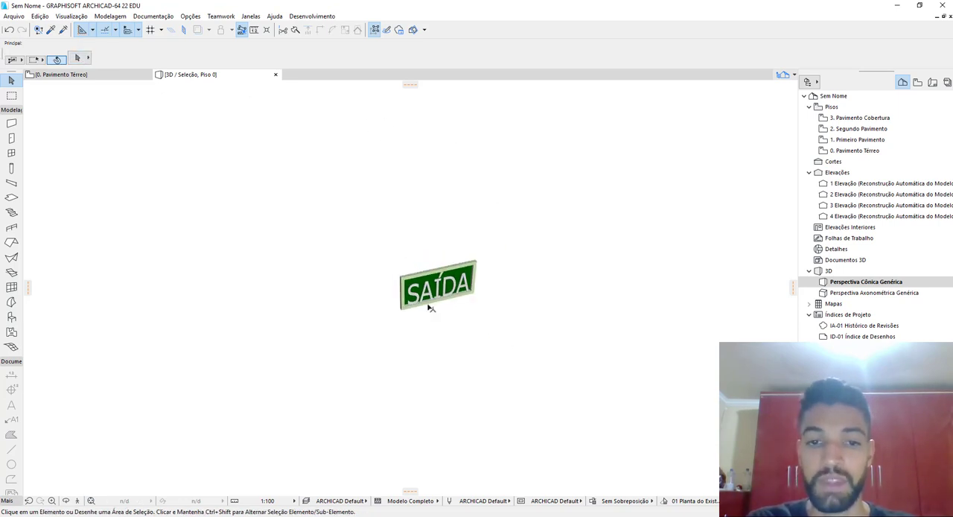
scroll(433, 307, "up", 5)
scroll(434, 307, "down", 3)
middle_click_drag(434, 308, 456, 330)
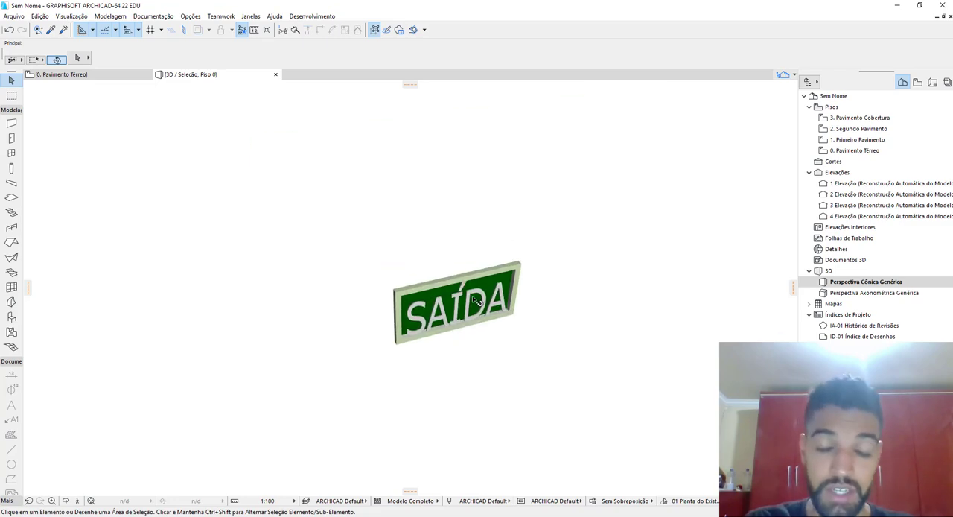
left_click_drag(574, 365, 332, 258)
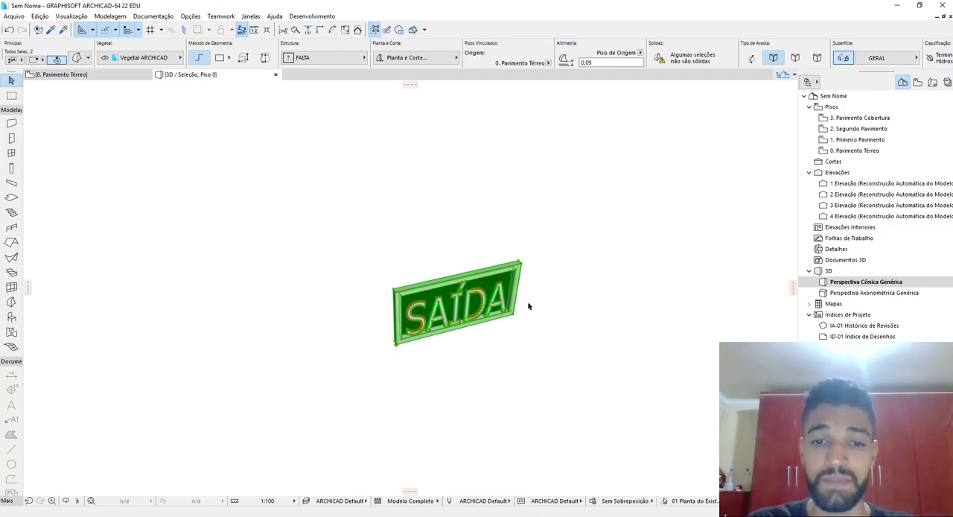
left_click_drag(579, 209, 307, 391)
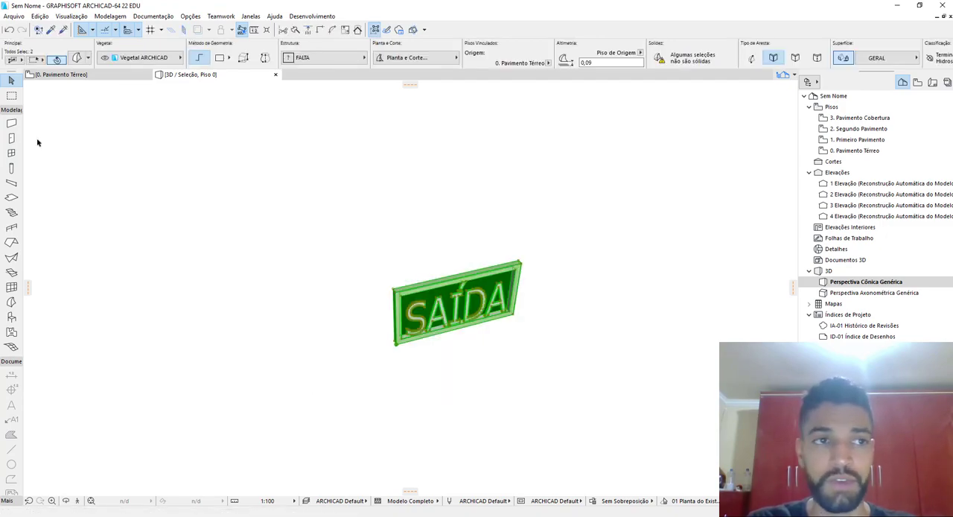
Save the selected sign morphs as a library object named "Placa de Saída" in Biblioteca Interna
left_click(14, 16)
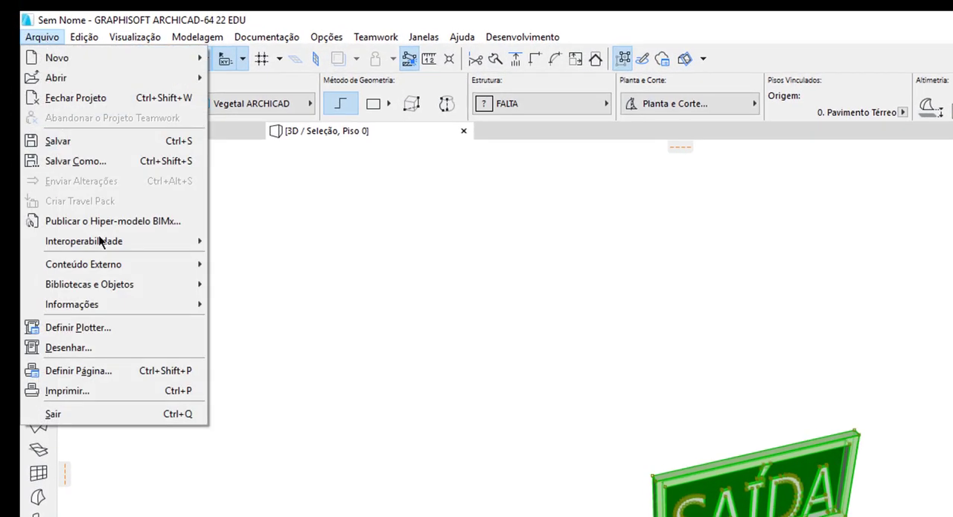
mouse_move(123, 288)
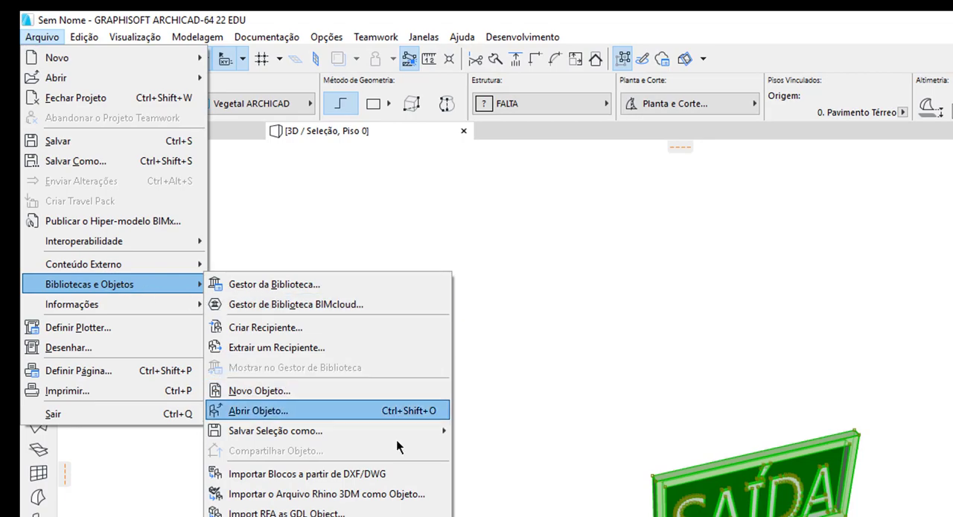
mouse_move(400, 434)
left_click(486, 427)
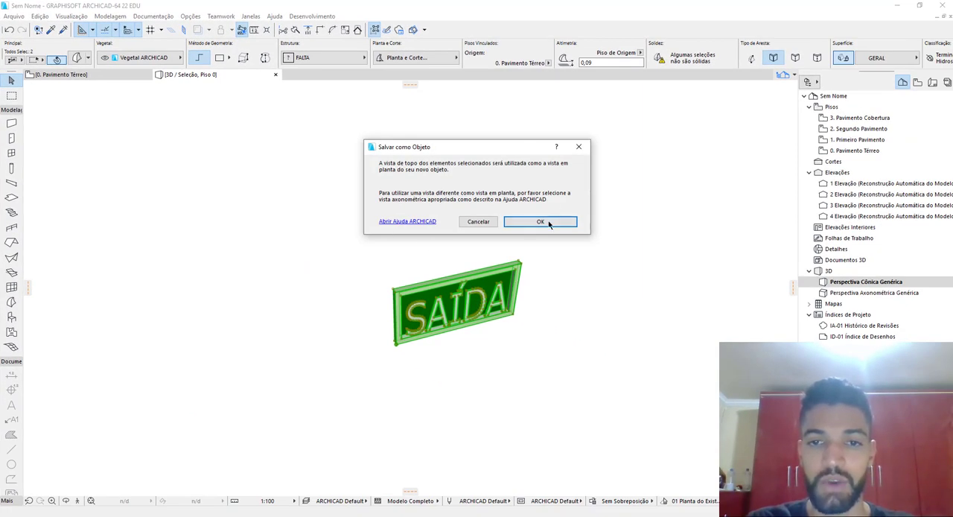
left_click(541, 222)
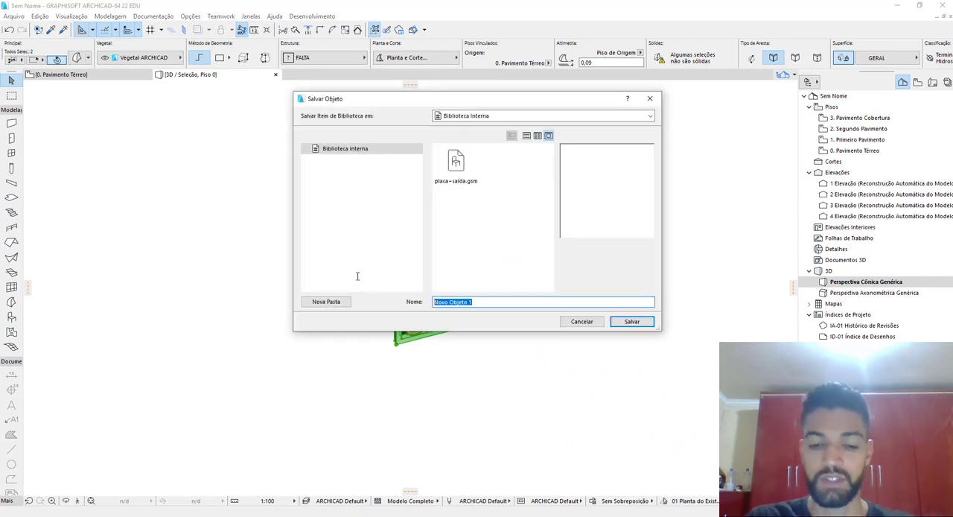
type("Placa d")
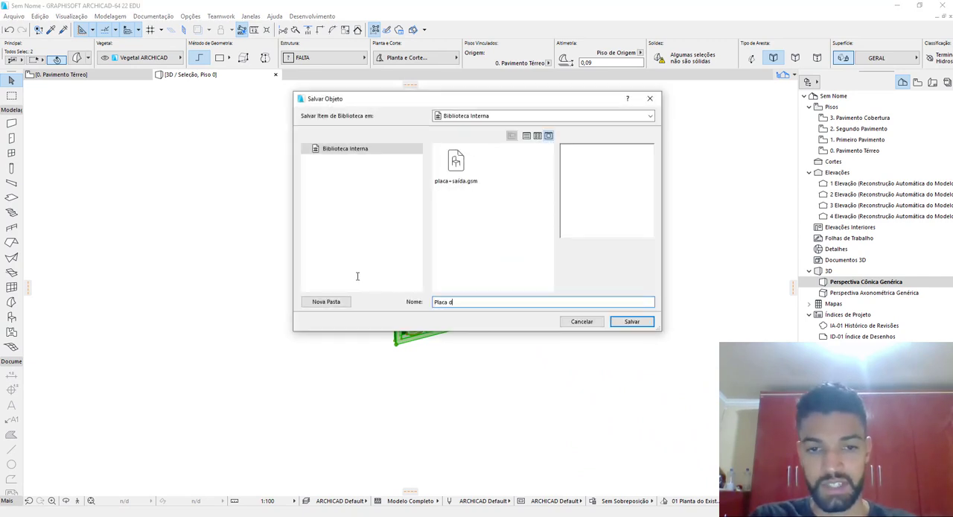
type("e Saída")
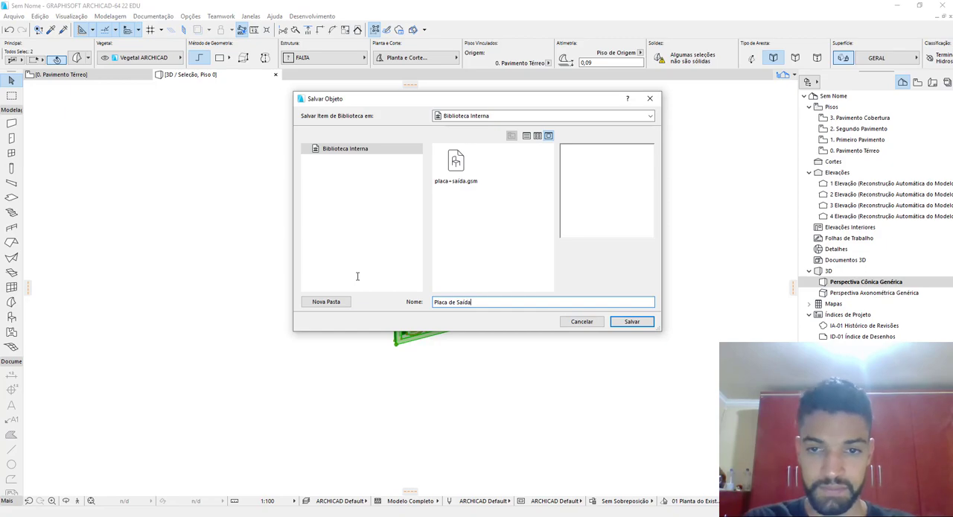
left_click(632, 321)
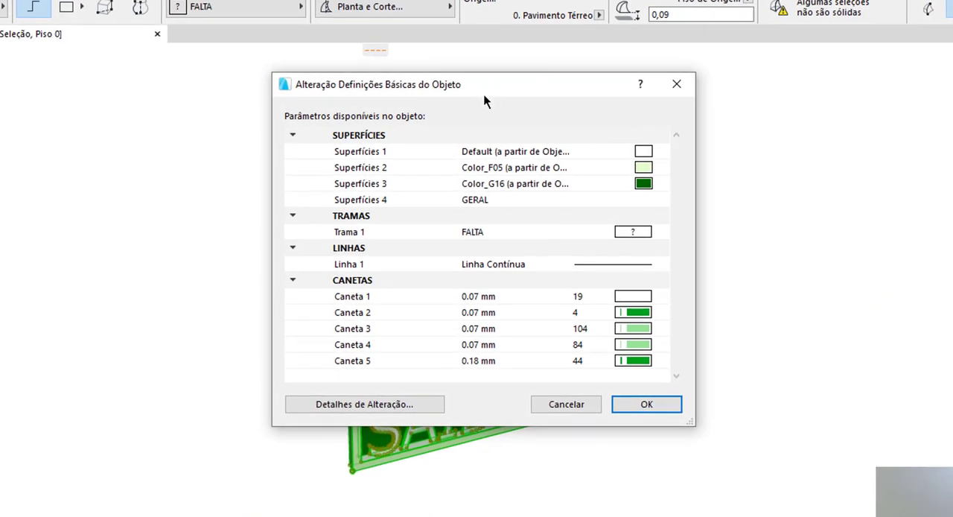
Set the object's surfaces 1, 2 and 3 to Pintura - Branco Acetinado, Pintura - Verde and Pintura - Verde Floresta
left_click_drag(484, 97, 343, 134)
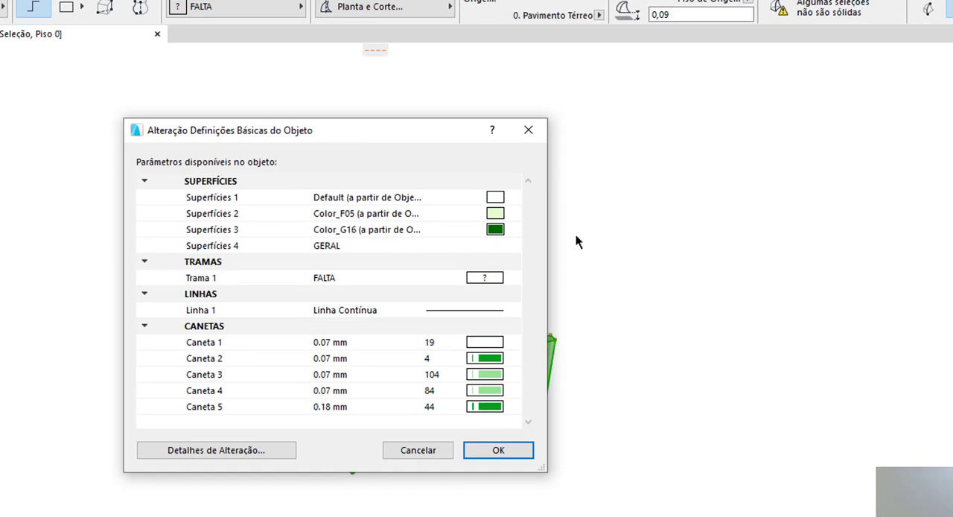
left_click(398, 198)
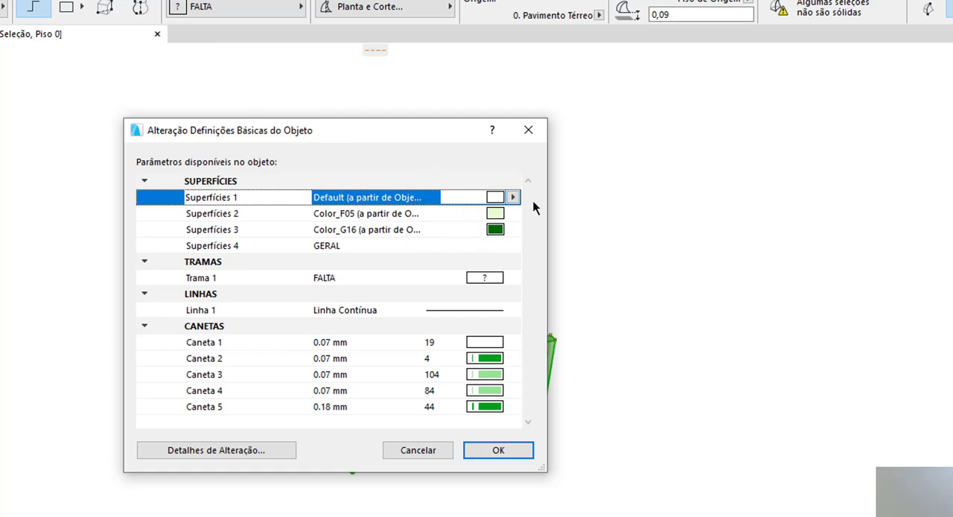
left_click(513, 197)
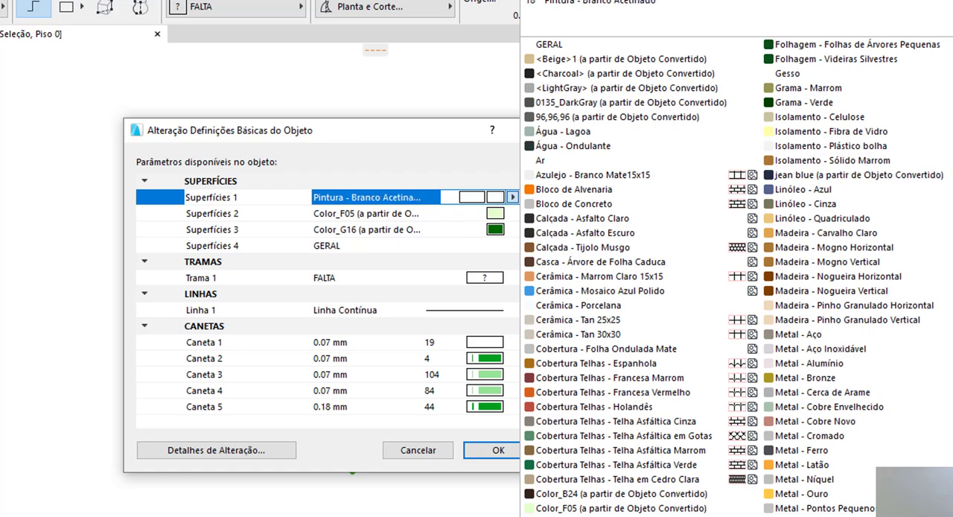
left_click(952, 320)
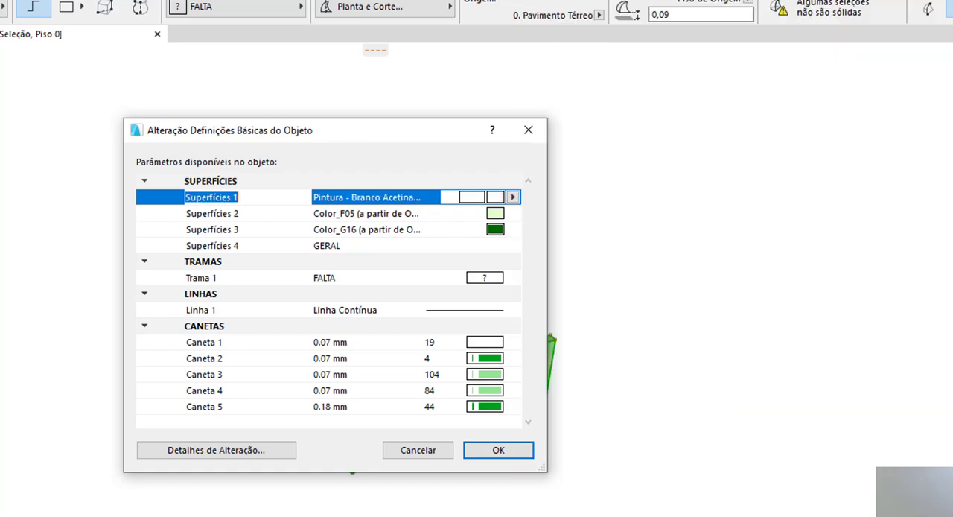
left_click(489, 214)
left_click(513, 213)
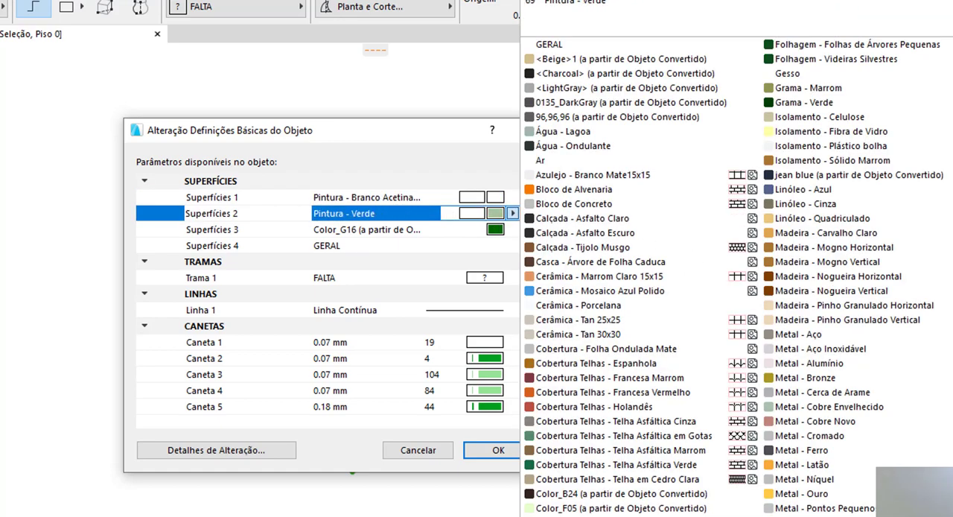
left_click(952, 320)
left_click(488, 230)
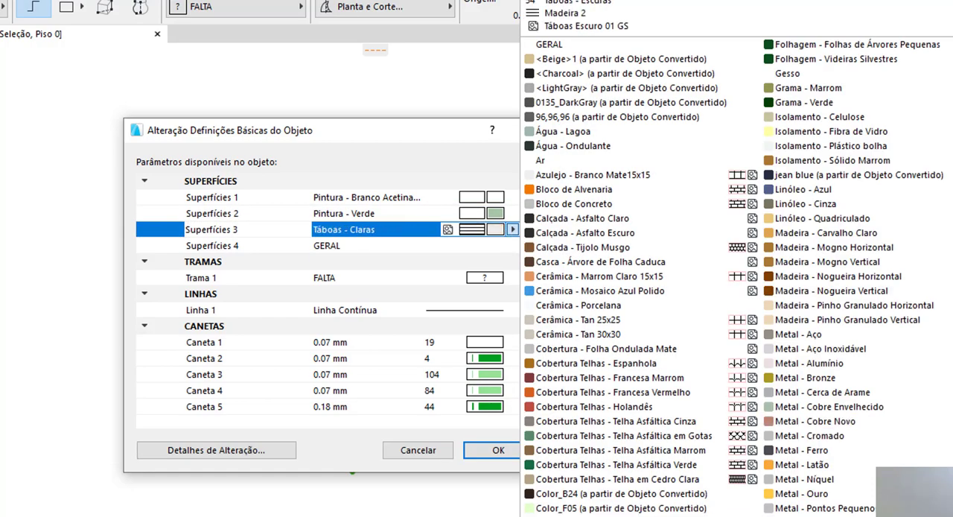
left_click(952, 320)
Set Trama 1 to Trama Vazia and confirm the object's basic settings
left_click(484, 277)
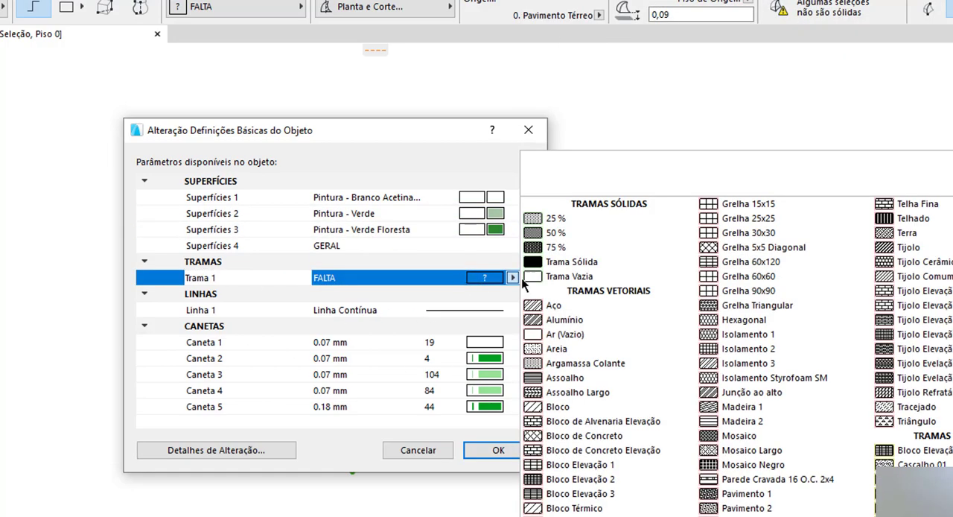
left_click(570, 276)
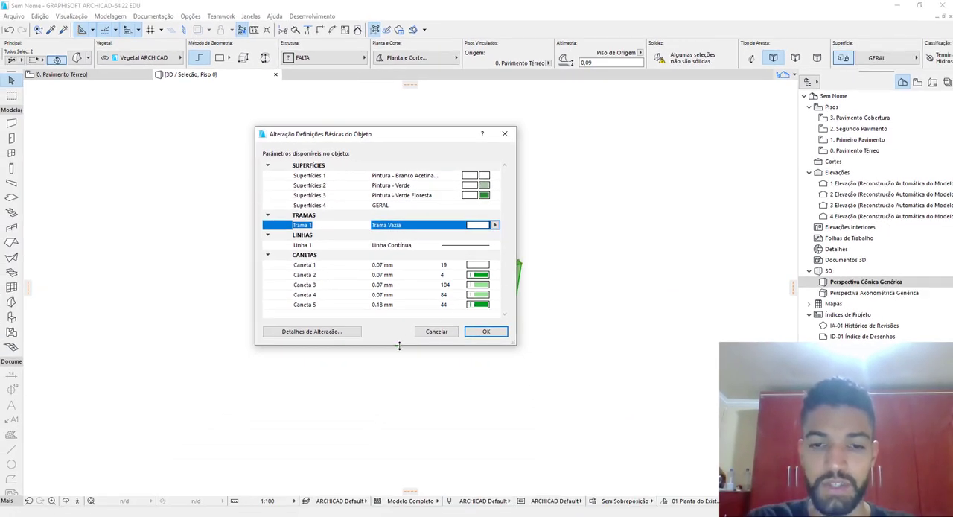
left_click(488, 333)
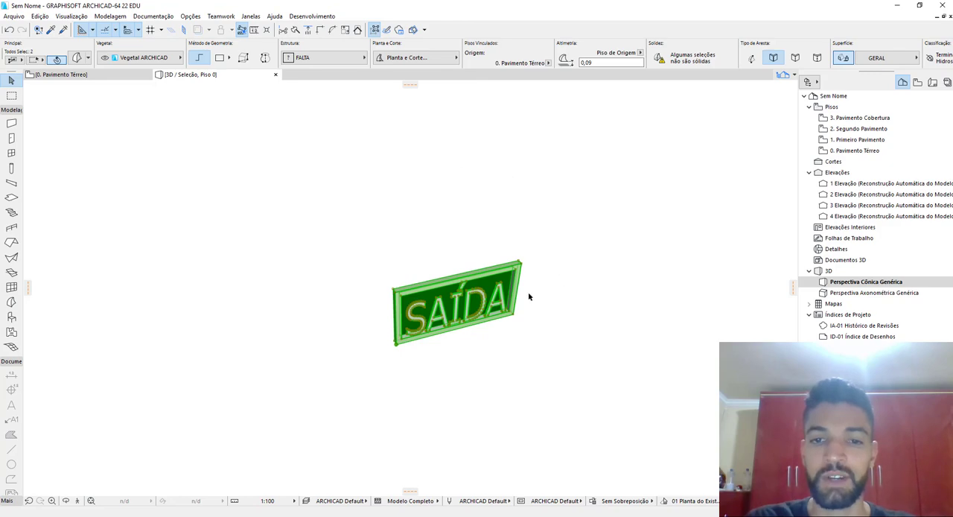
Place the Placa de Saída object on the ground floor plan, beside the original sign morphs
key("F2")
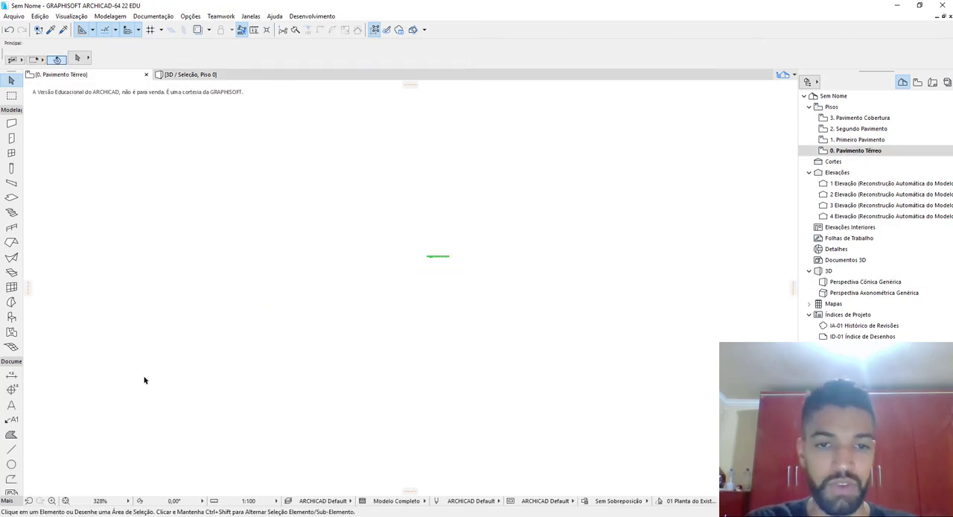
double_click(12, 317)
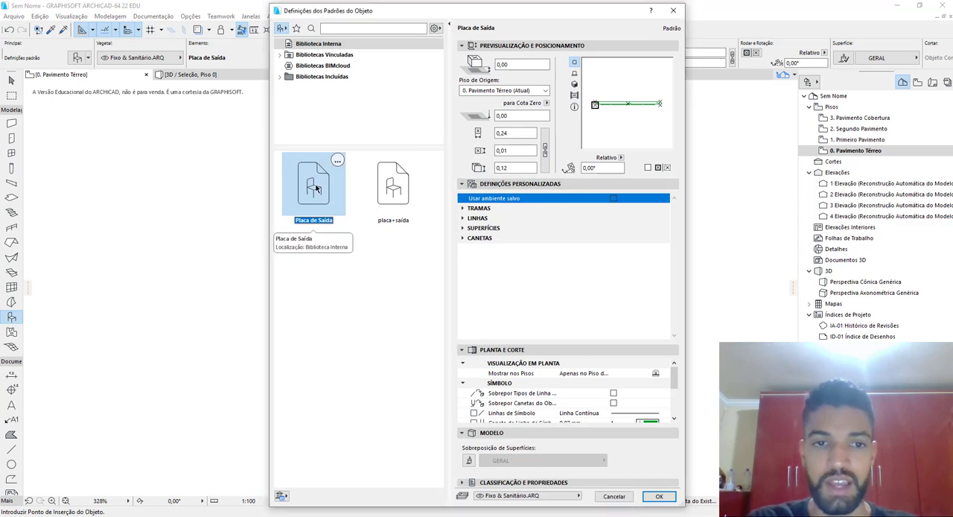
left_click(659, 495)
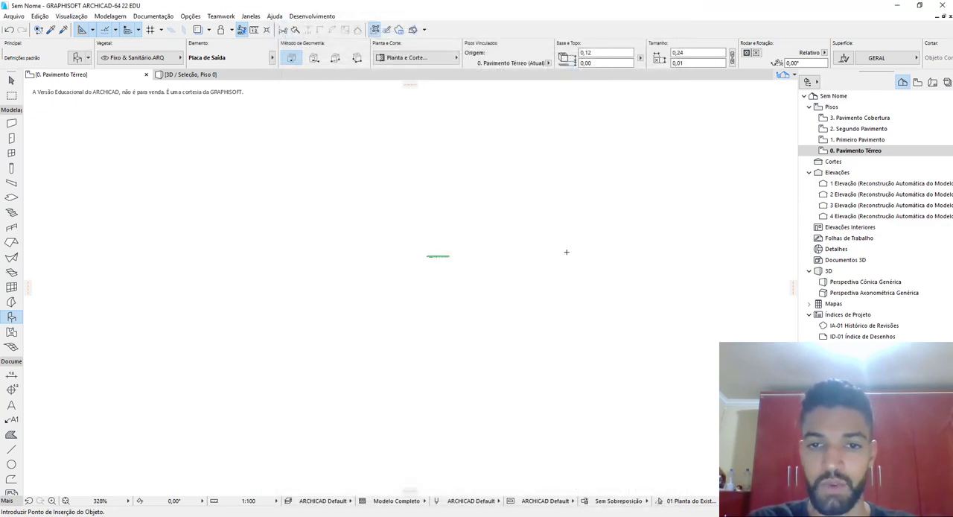
left_click(578, 252)
Isolate the placed Placa de Saída object in 3D and examine its surfaces from the front
scroll(588, 258, "up", 10)
middle_click_drag(588, 257, 529, 254)
left_click_drag(594, 266, 382, 210)
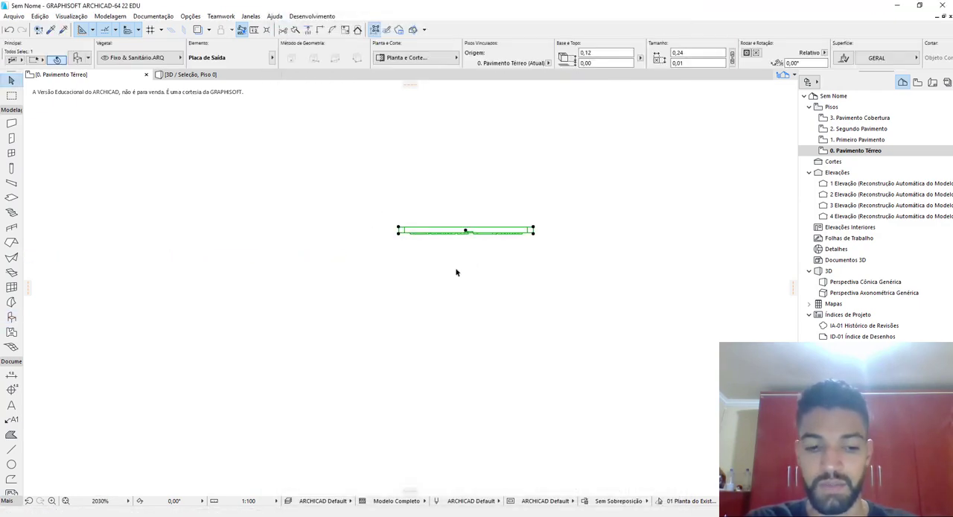
key("F5")
middle_click_drag(452, 269, 265, 302, "shift")
scroll(350, 328, "down", 8)
scroll(320, 318, "up", 7)
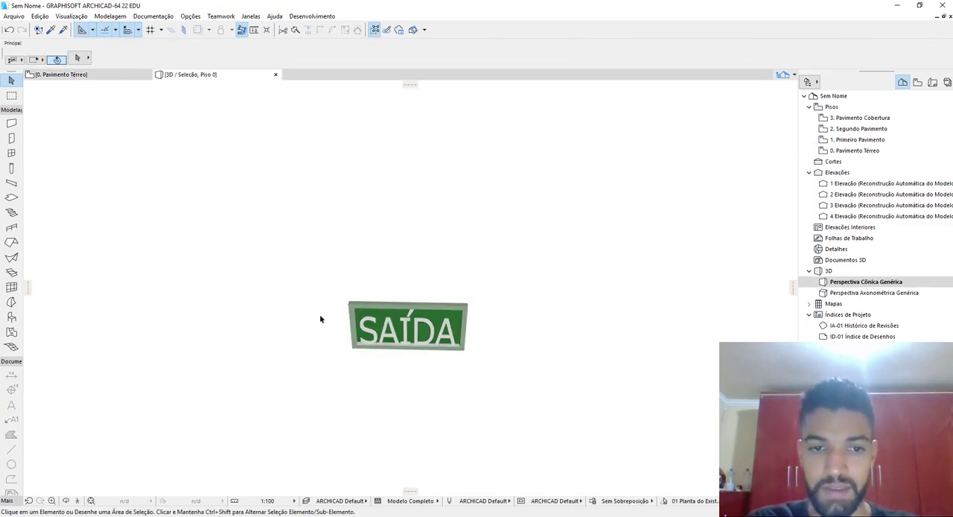
middle_click_drag(391, 335, 546, 342, "shift")
Delete the original sign morphs from the ground floor plan, keeping only the Placa de Saída object
key("F2")
scroll(399, 324, "down", 5)
left_click(460, 293)
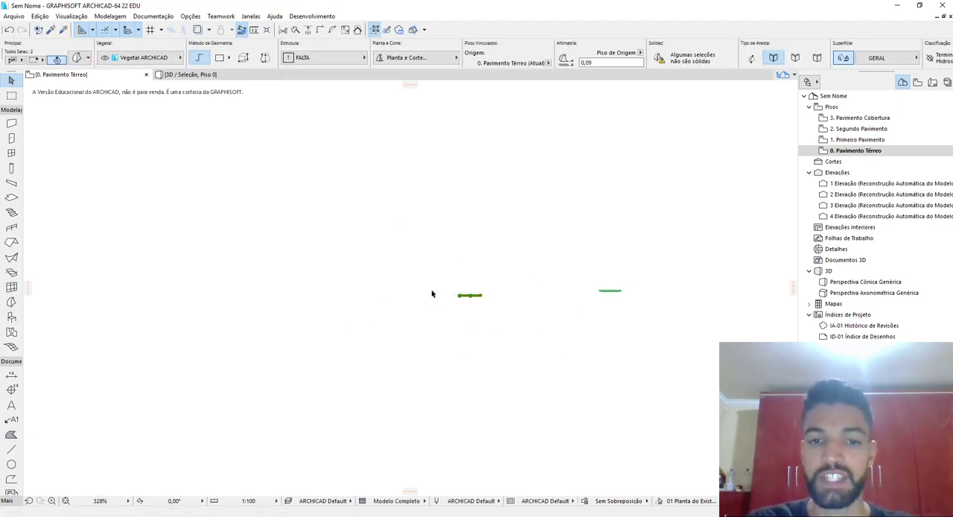
scroll(475, 295, "up", 3)
scroll(473, 294, "up", 6)
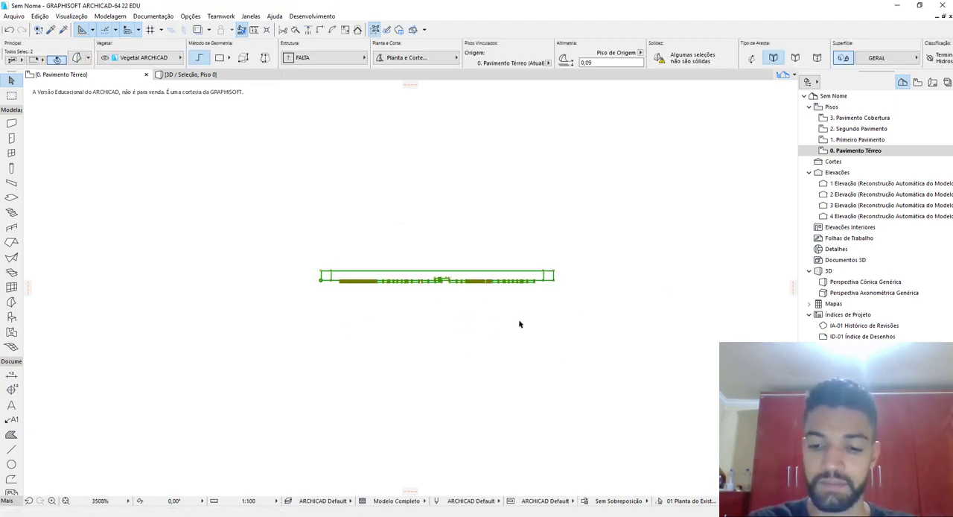
key("Delete")
scroll(393, 289, "down", 10)
middle_click_drag(588, 321, 394, 326)
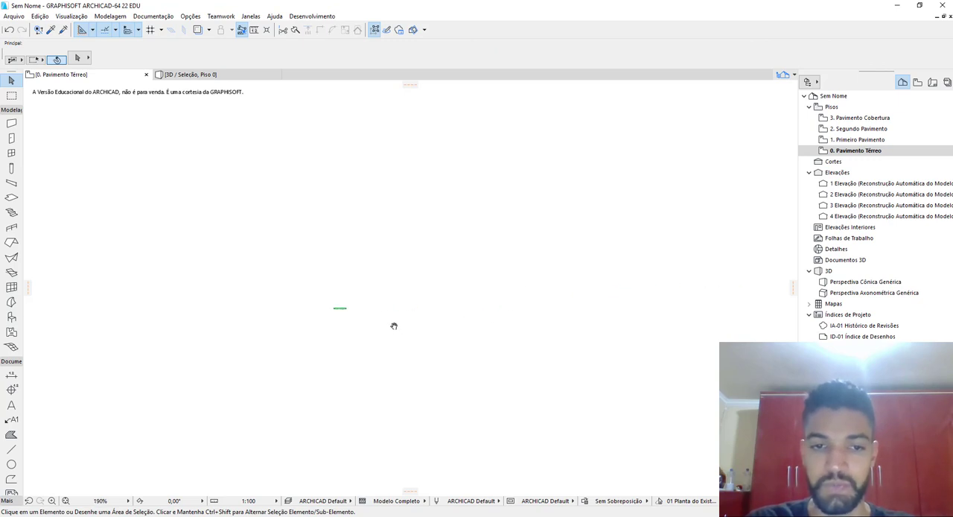
Compare the Placa de Saída object's floor plan symbol with its 3D appearance
scroll(393, 326, "up", 6)
left_click_drag(540, 330, 280, 225)
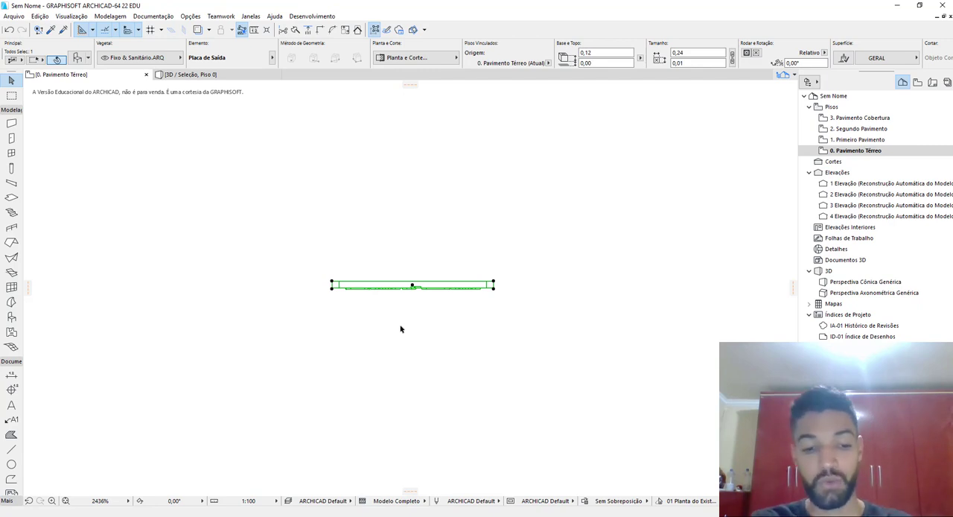
key("F5")
middle_click_drag(393, 318, 563, 261, "shift")
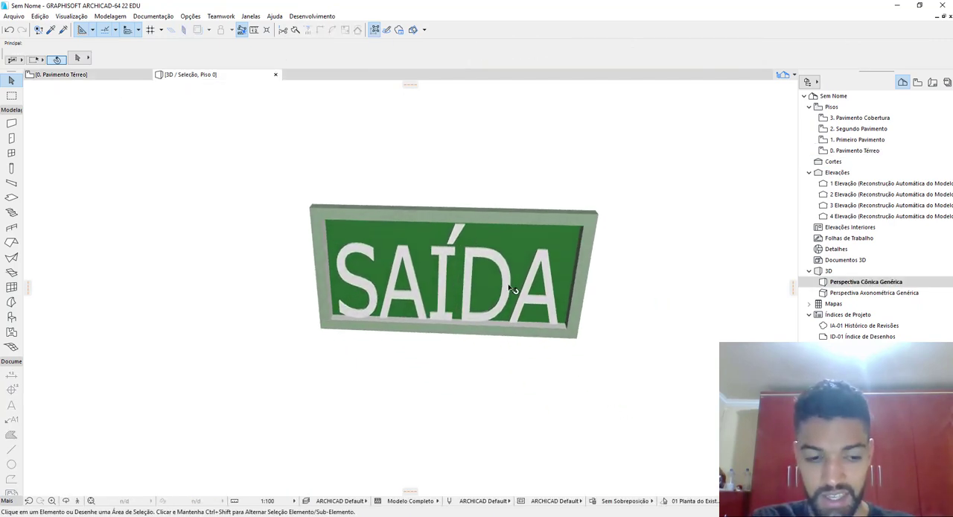
key("F2")
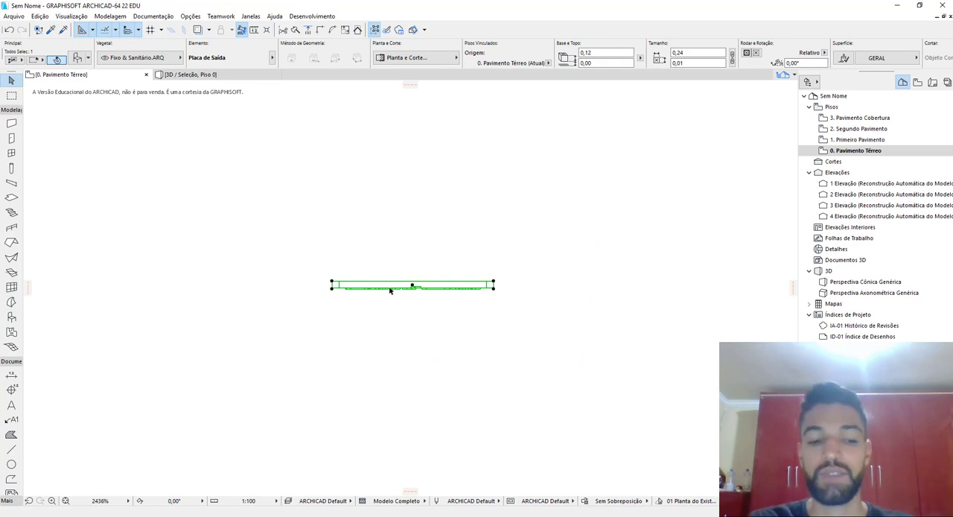
key("F5")
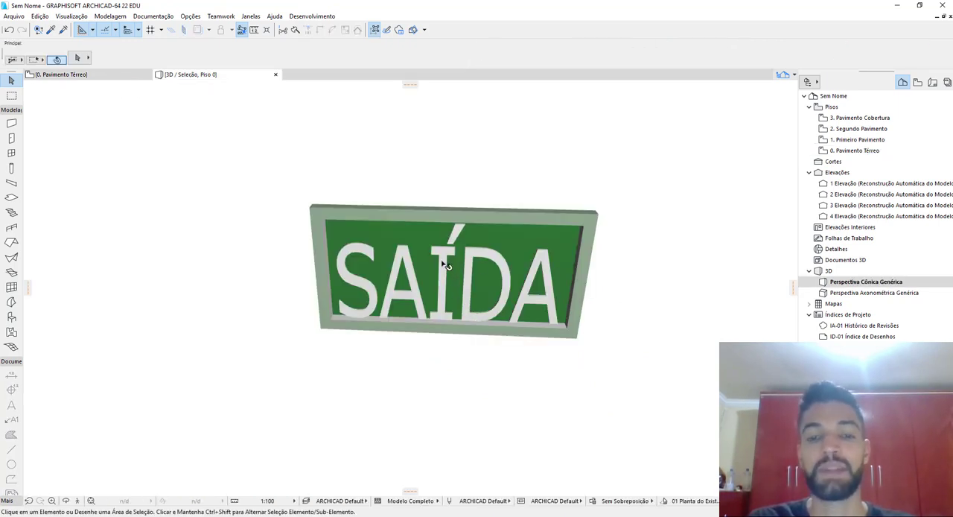
key("F2")
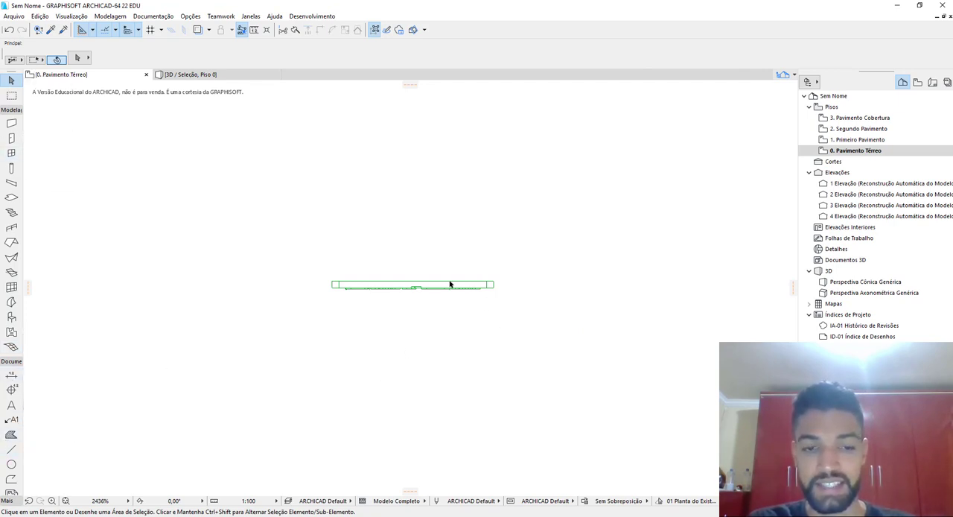
left_click_drag(447, 287, 291, 256)
key("F5")
key("Escape")
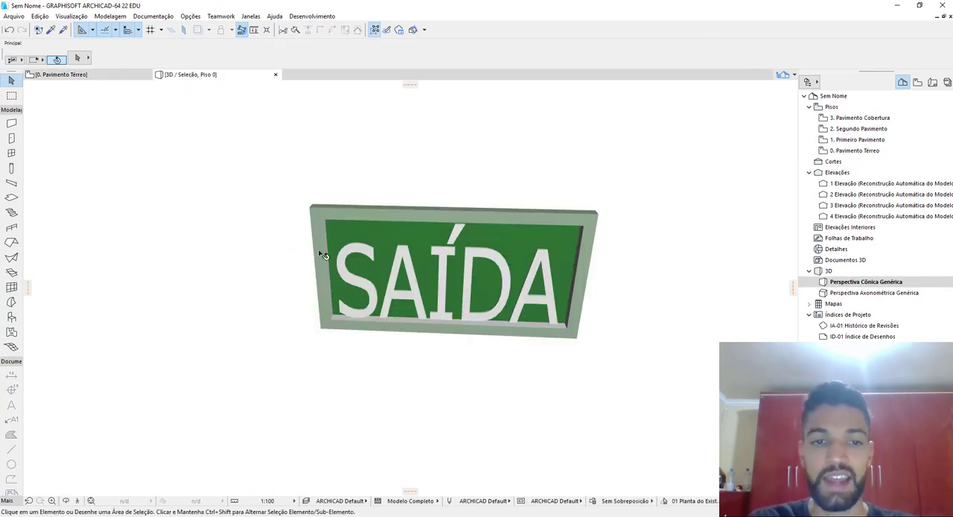
Draw a horizontal section line below the sign in the ground floor plan, with its viewing direction towards the sign
key("F2")
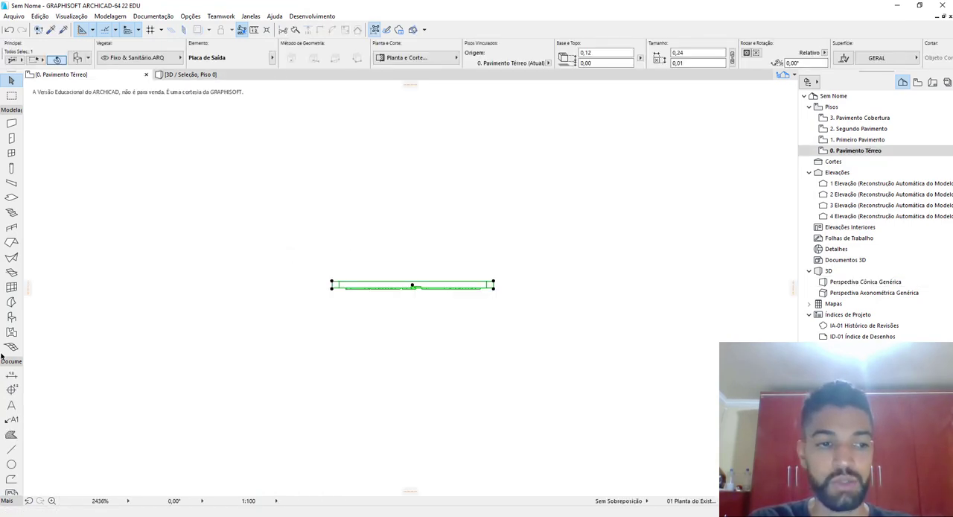
scroll(11, 417, "down", 1)
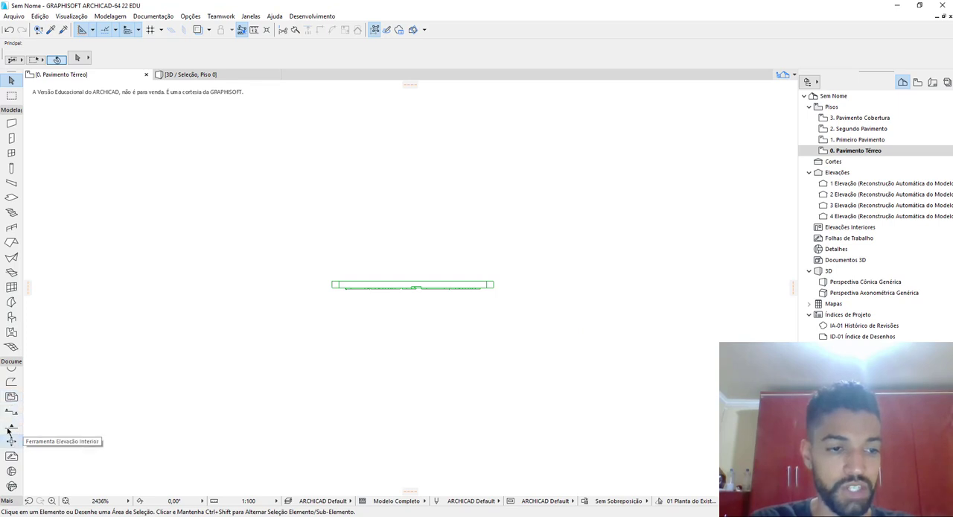
left_click(11, 411)
scroll(406, 319, "down", 1)
middle_click_drag(406, 319, 442, 272)
scroll(442, 272, "down", 3)
scroll(335, 298, "down", 1)
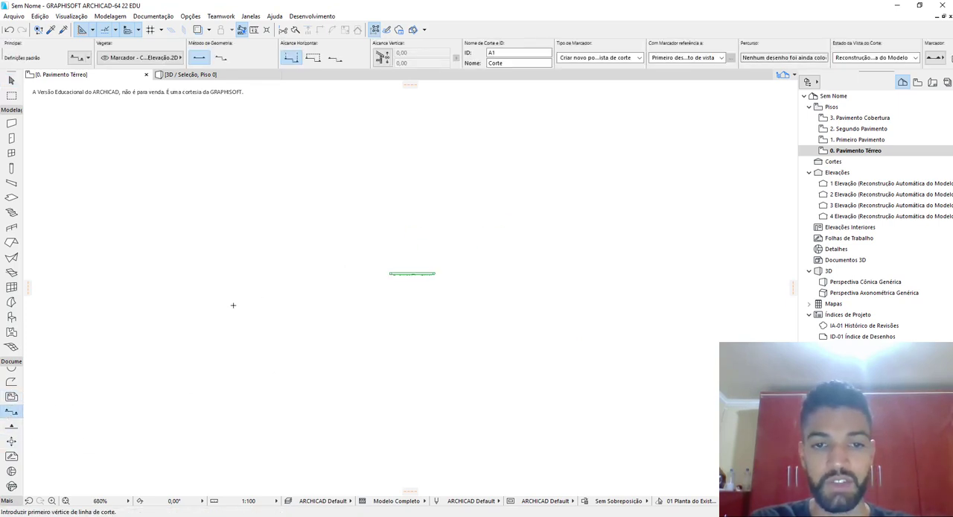
left_click(177, 333)
left_click(721, 332)
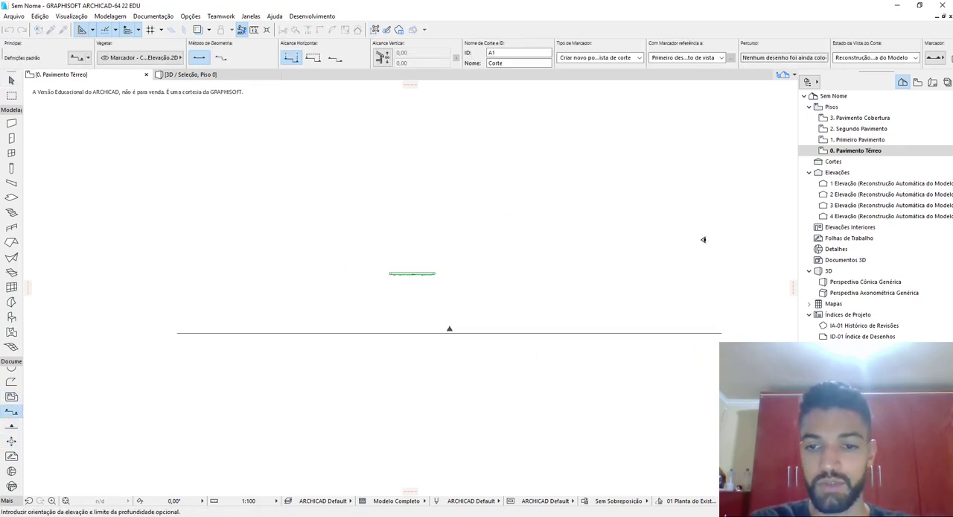
left_click(703, 239)
key("Escape")
Open section A1 from its floor plan marker with the current view settings and select the Placa de Saída object there
left_click(182, 331)
right_click(182, 333)
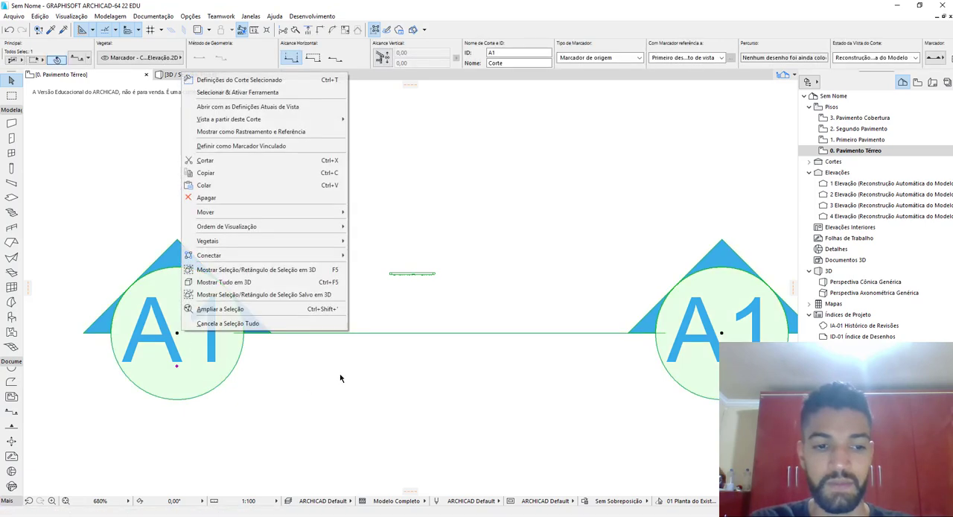
left_click(289, 108)
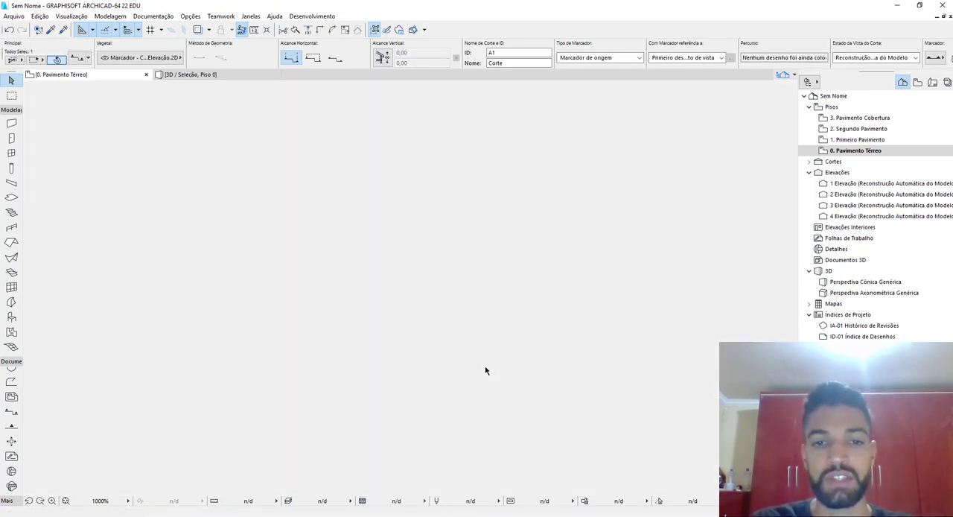
scroll(410, 277, "up", 15)
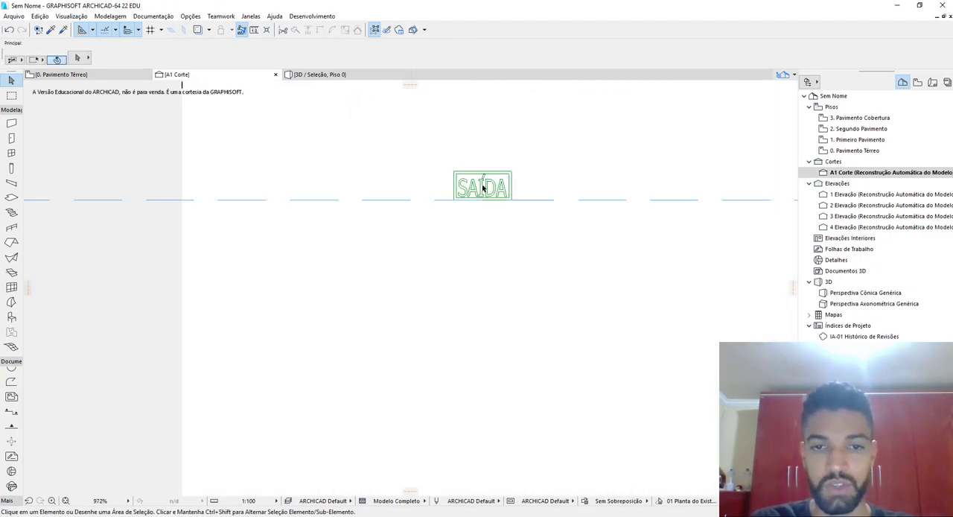
left_click(455, 223)
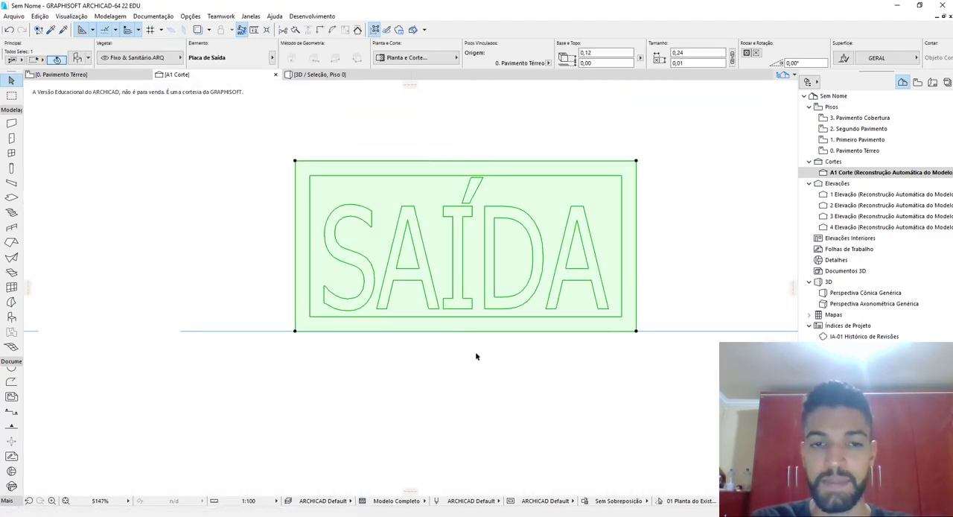
Explode the selected Placa de Saída object in section A1 into separate 2D lines and fills
scroll(477, 356, "down", 3)
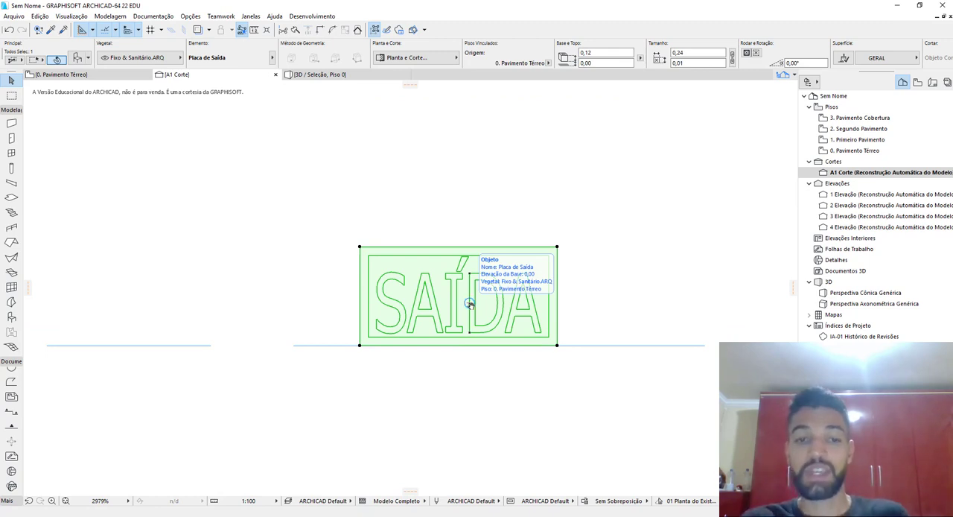
scroll(430, 289, "up", 2)
middle_click_drag(427, 289, 382, 235)
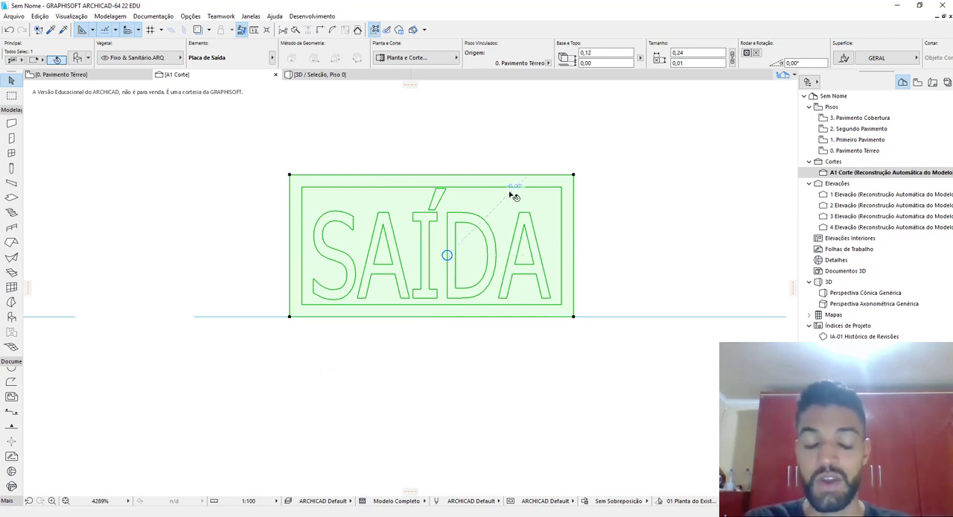
scroll(510, 197, "up", 1)
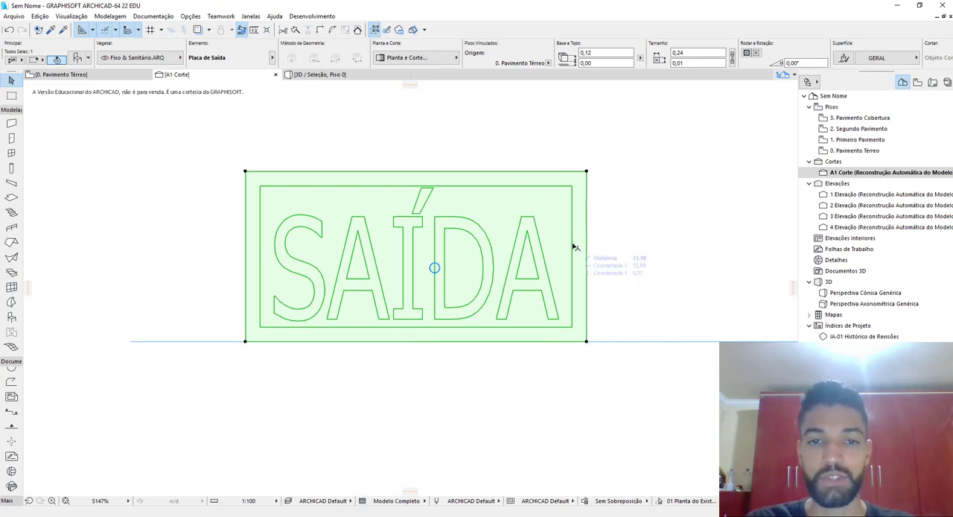
scroll(575, 247, "down", 3)
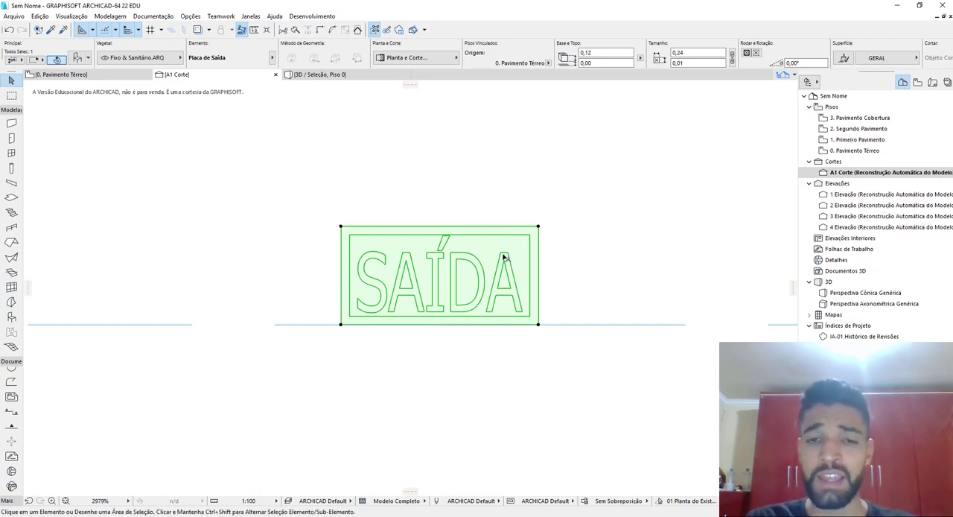
key("Escape")
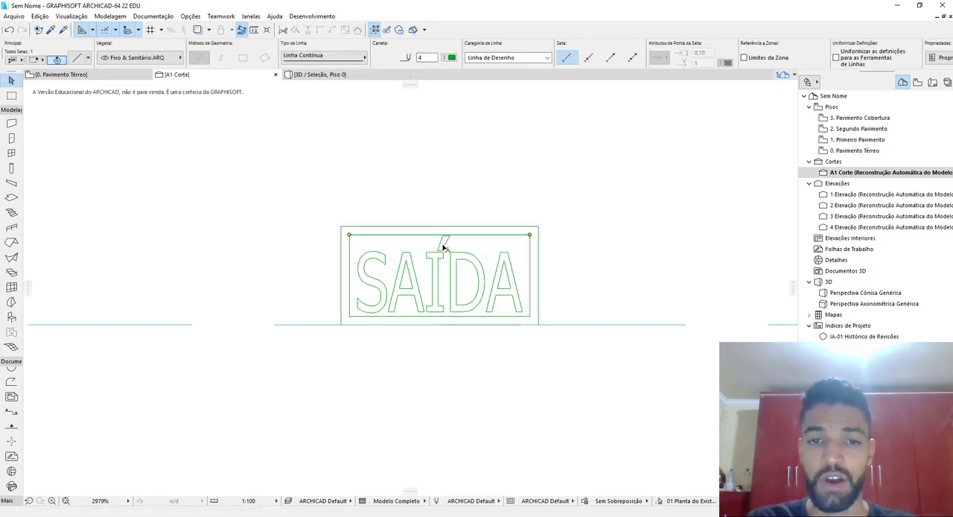
Move the Placa de Saída object to the right of its exploded 2D drawing in the section and check the drawing's fill
left_click(500, 254)
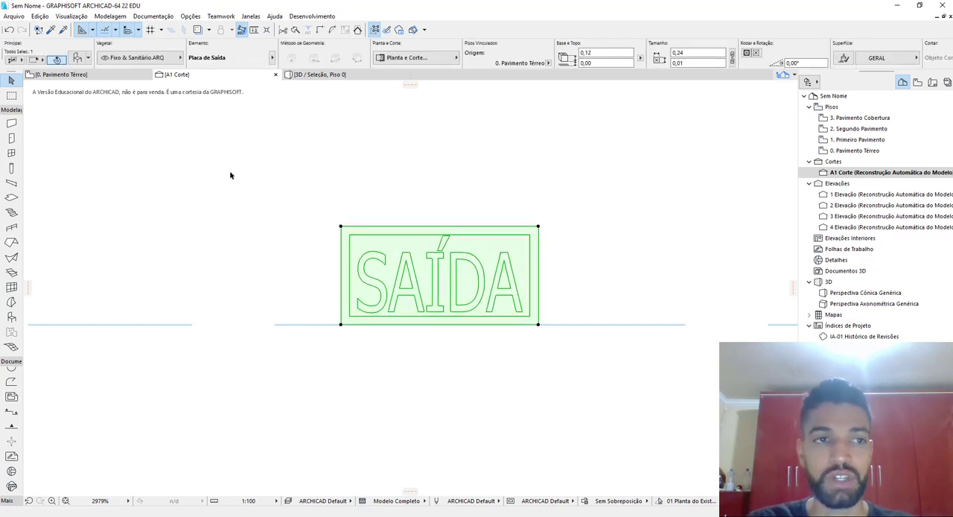
left_click_drag(468, 246, 487, 247)
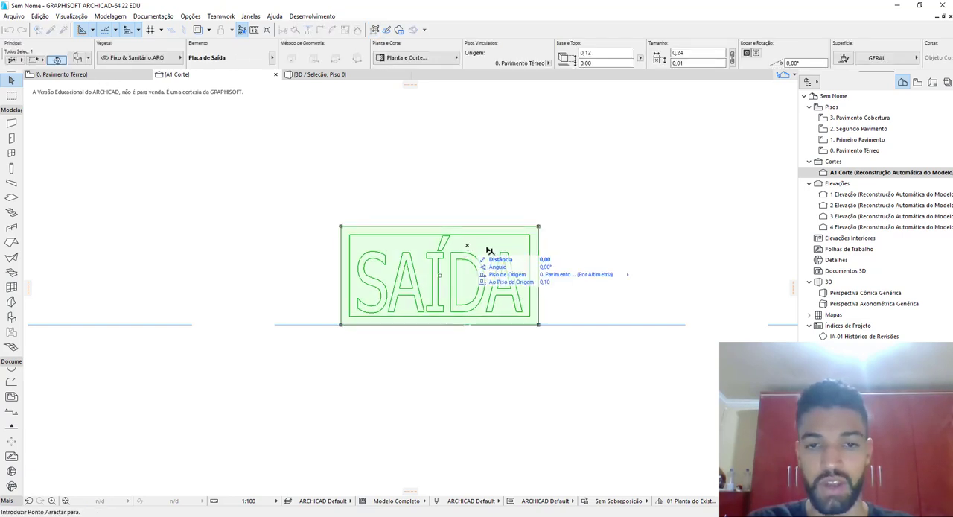
left_click(731, 246)
key("Escape")
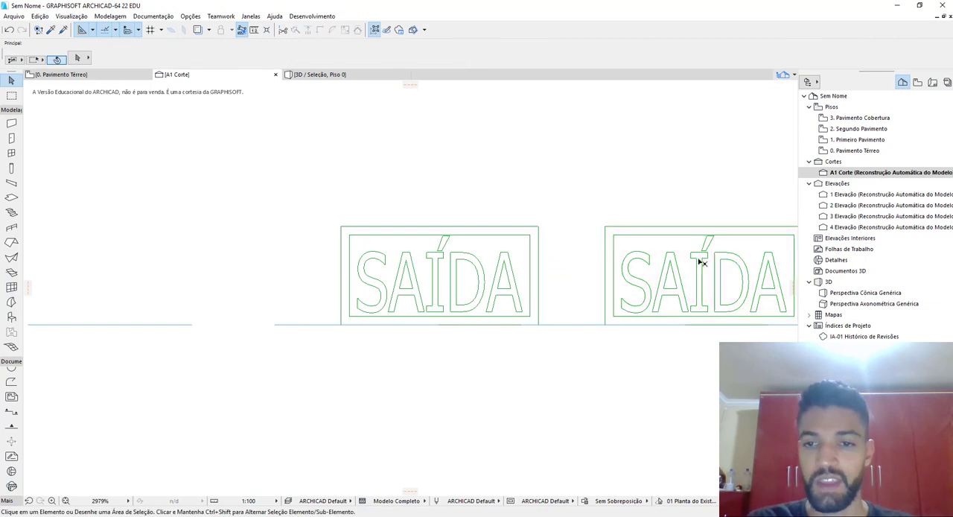
left_click(701, 262)
key("Escape")
left_click(478, 300)
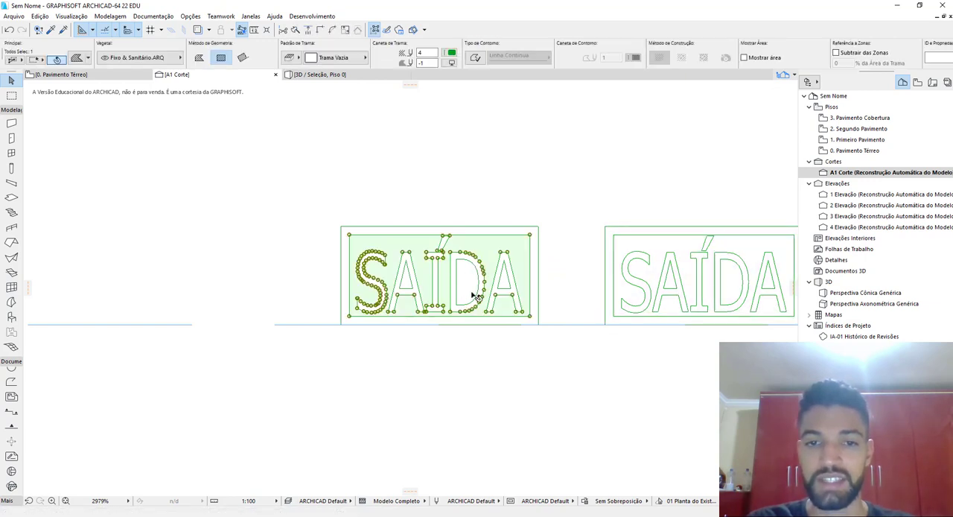
left_click(475, 296)
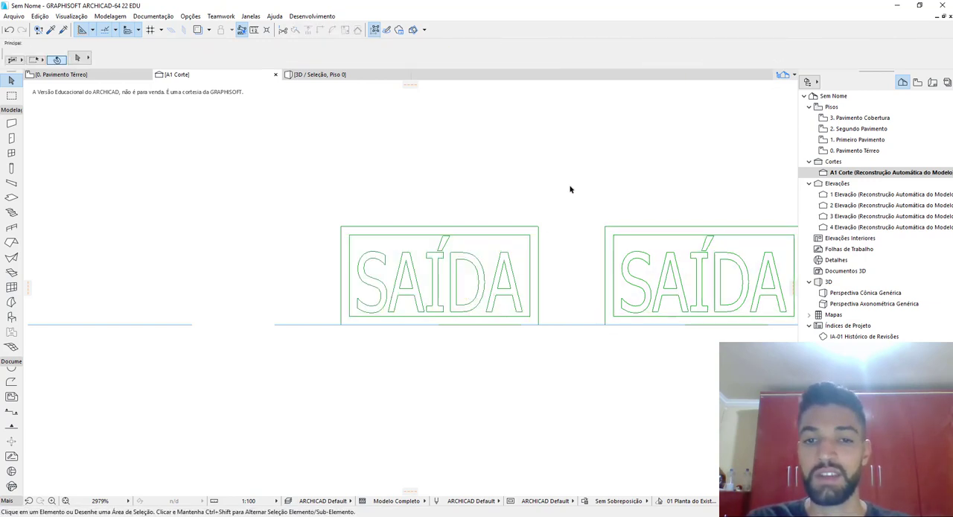
Copy the exploded SAÍDA drawing from section A1 into the ground floor plan, above the sign's plan symbol
left_click_drag(572, 186, 296, 353)
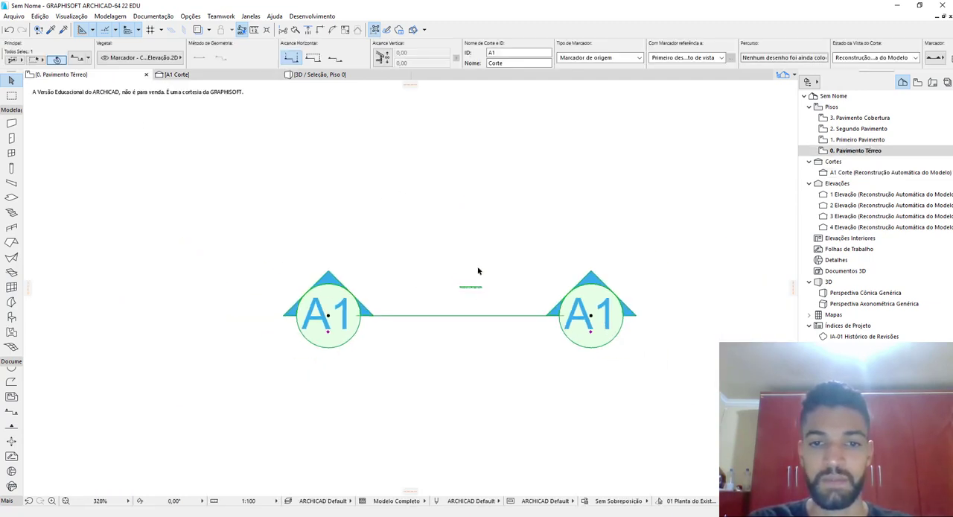
scroll(478, 271, "up", 6)
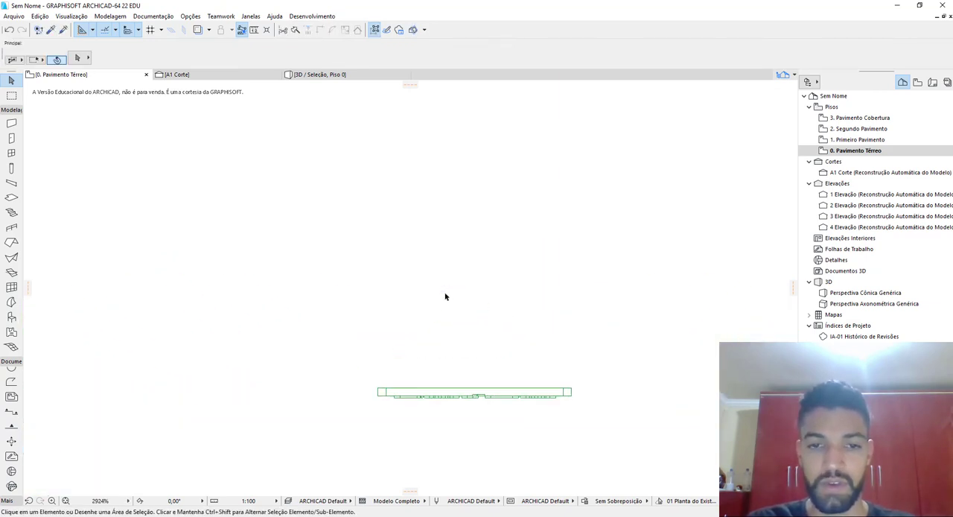
key("ctrl+v")
left_click(537, 295)
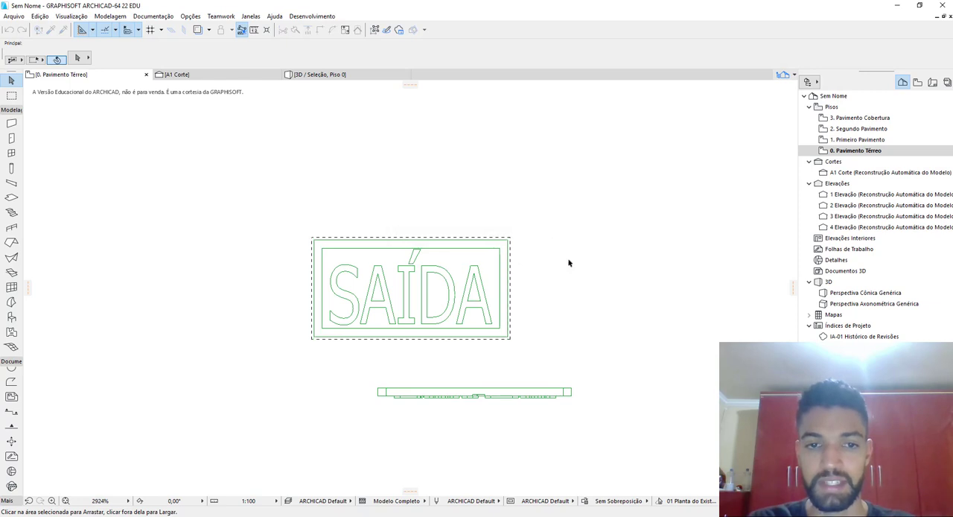
left_click(568, 262)
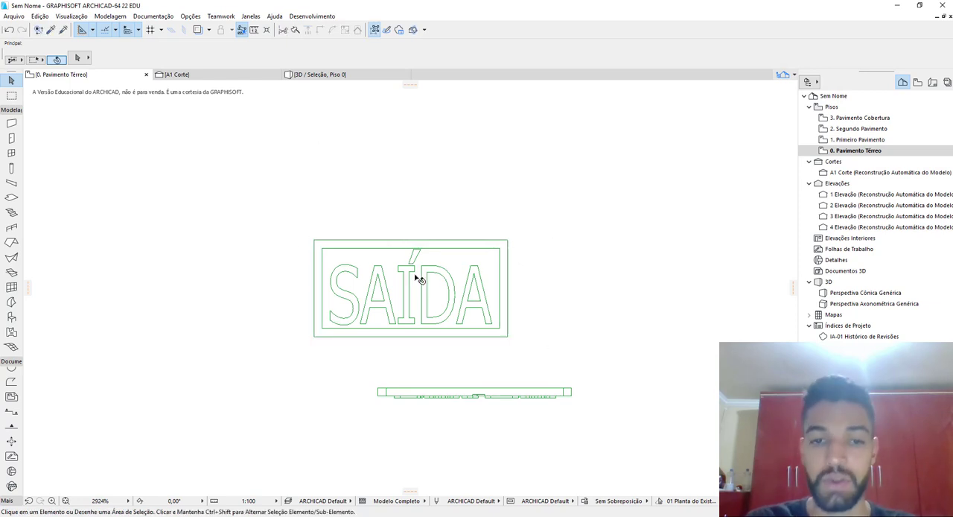
Set the fill background pen of the pasted sign's inner panel around the letters to green
scroll(418, 277, "up", 3)
scroll(447, 268, "down", 2)
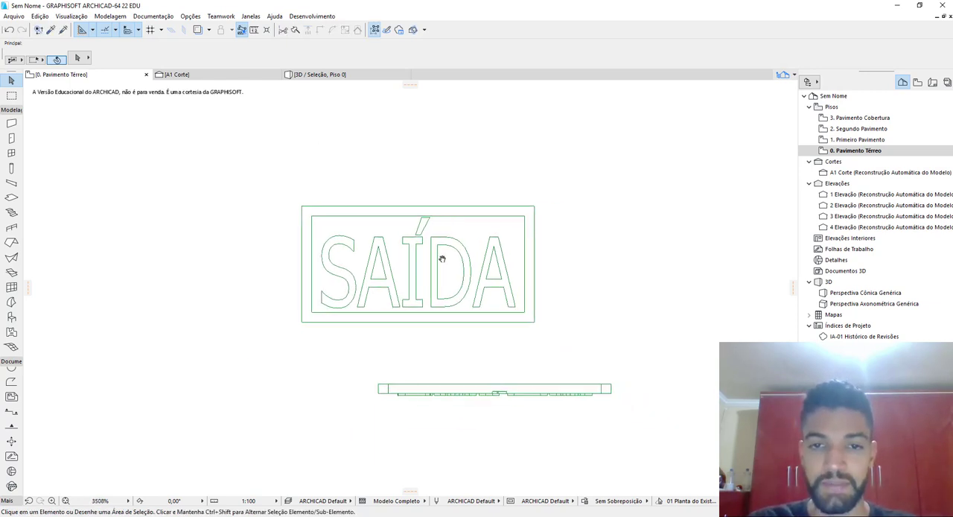
scroll(439, 250, "up", 1)
left_click(437, 272)
scroll(436, 276, "up", 4)
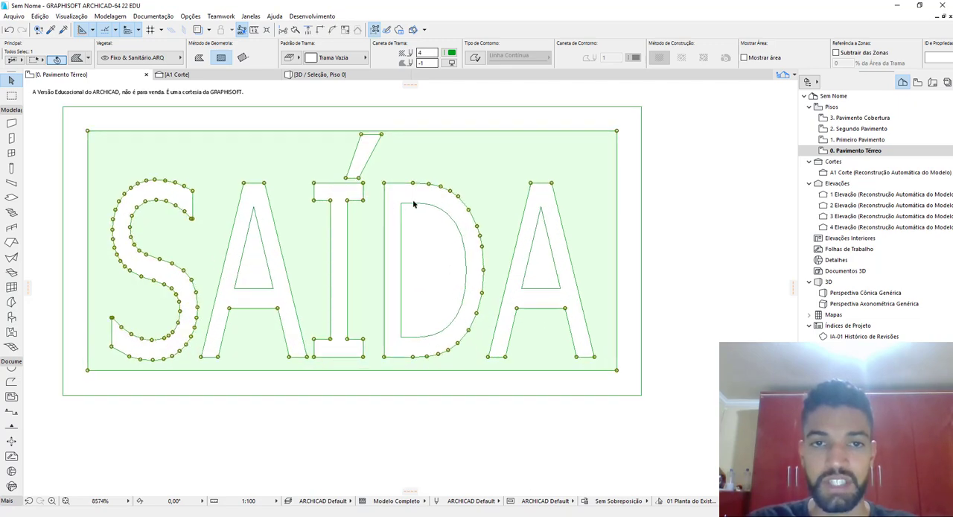
scroll(717, 150, "down", 2)
left_click(452, 63)
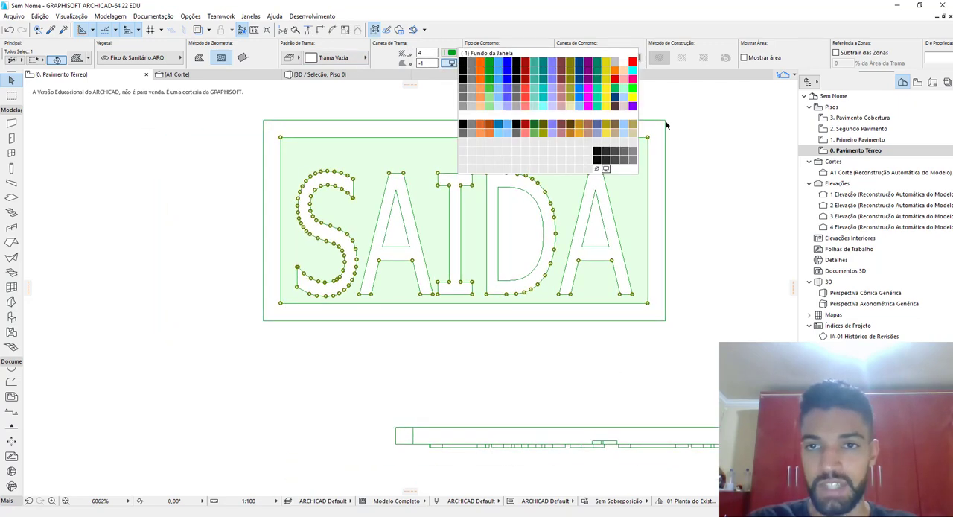
left_click(615, 96)
Set the fills enclosed by the D and both A letters to green background pen 78
left_click(521, 235)
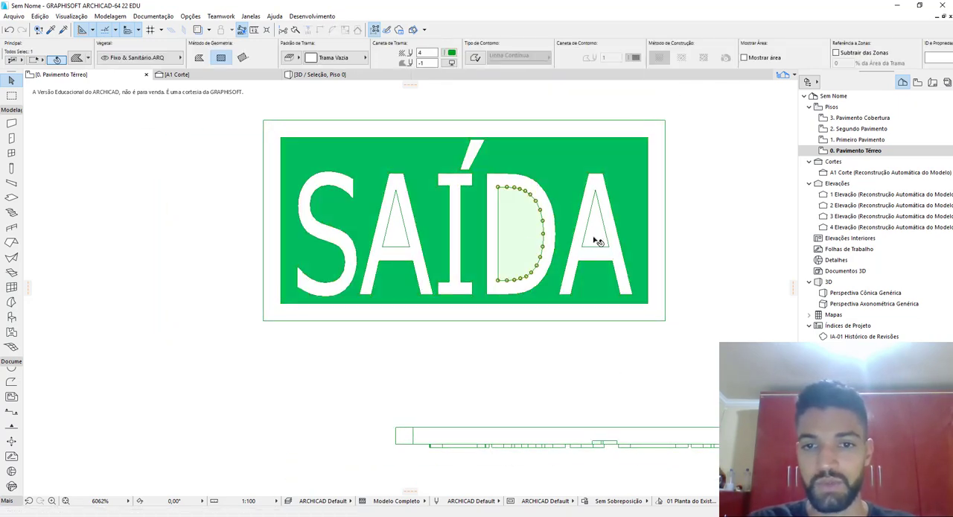
left_click(599, 238, "shift")
left_click(405, 236, "shift")
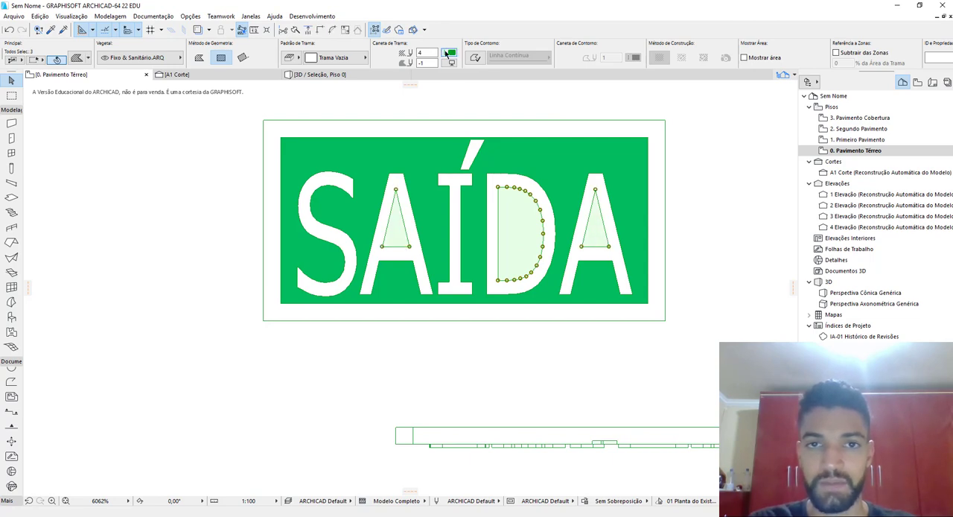
left_click(447, 52)
left_click(452, 63)
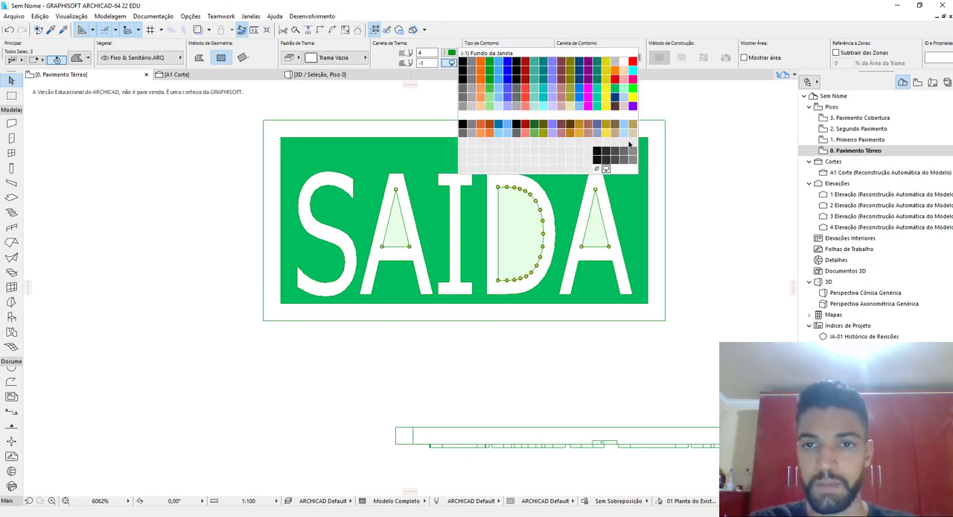
left_click(615, 95)
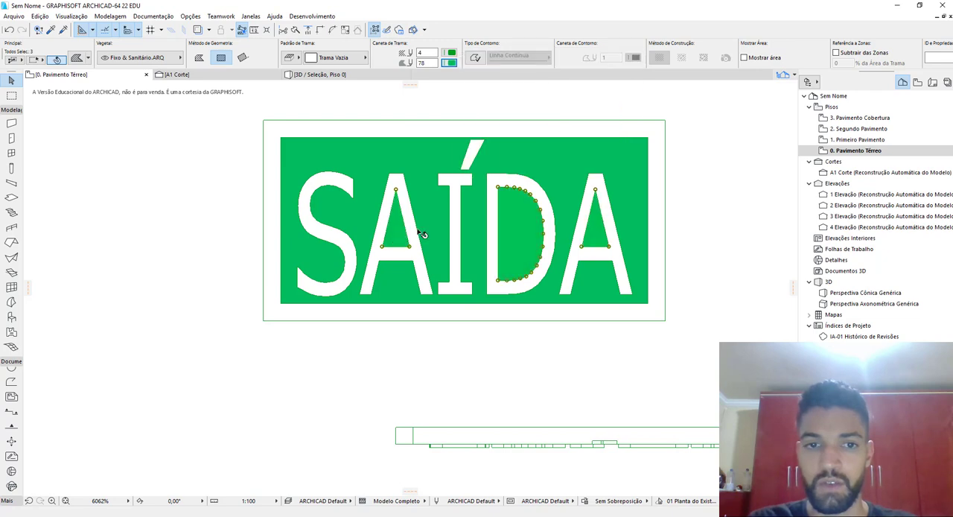
key("Escape")
Set the fill background pen of the sign's outer frame, all SAÍDA letters and the accent to white
left_click(271, 209)
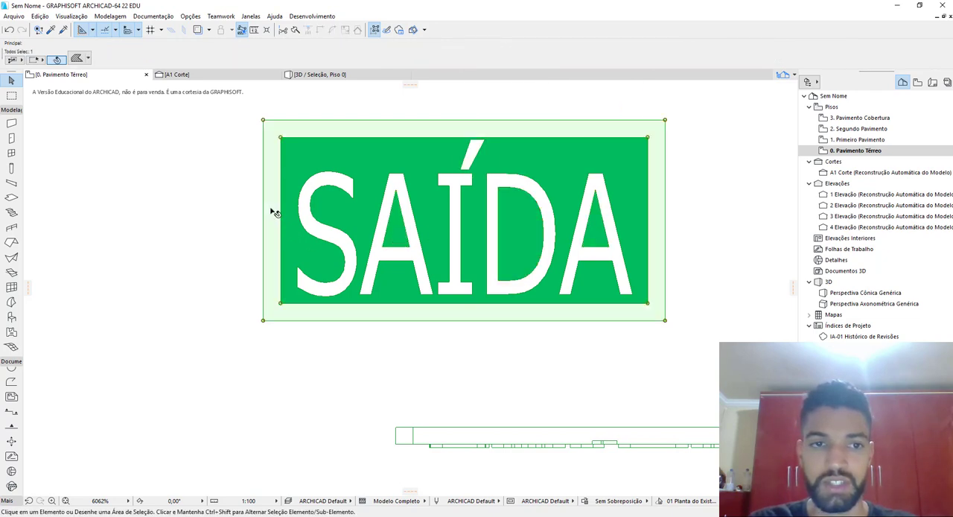
left_click(320, 189, "shift")
left_click(398, 193, "shift")
left_click(459, 212, "shift")
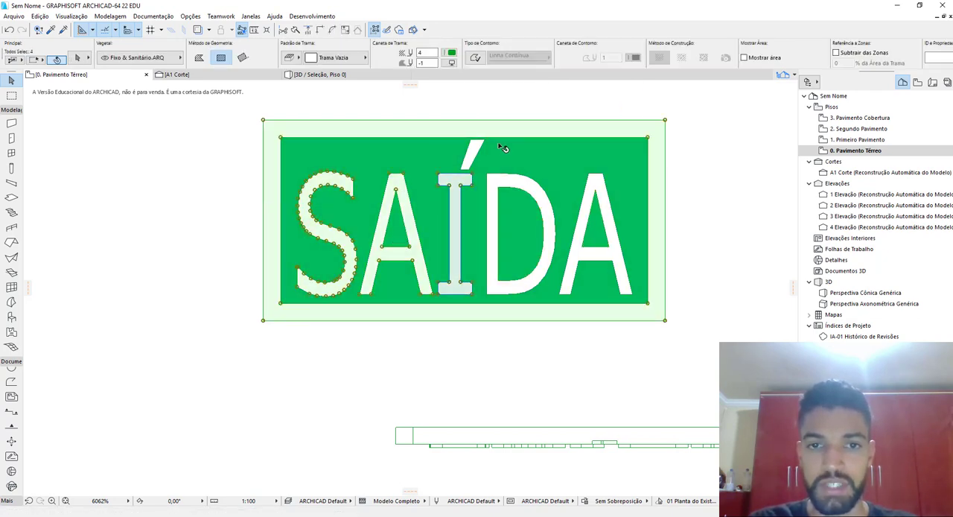
left_click(474, 152, "shift")
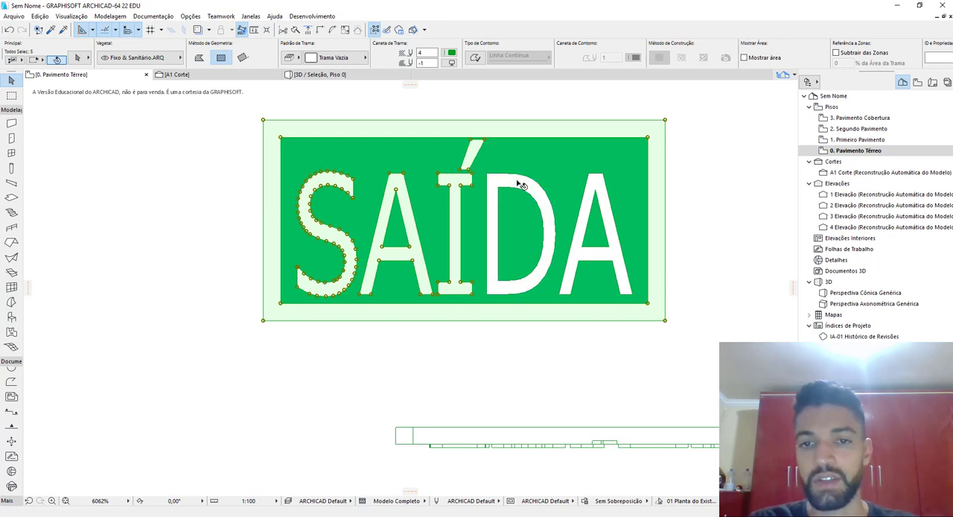
left_click(521, 184, "shift")
left_click(600, 183, "shift")
left_click(451, 64)
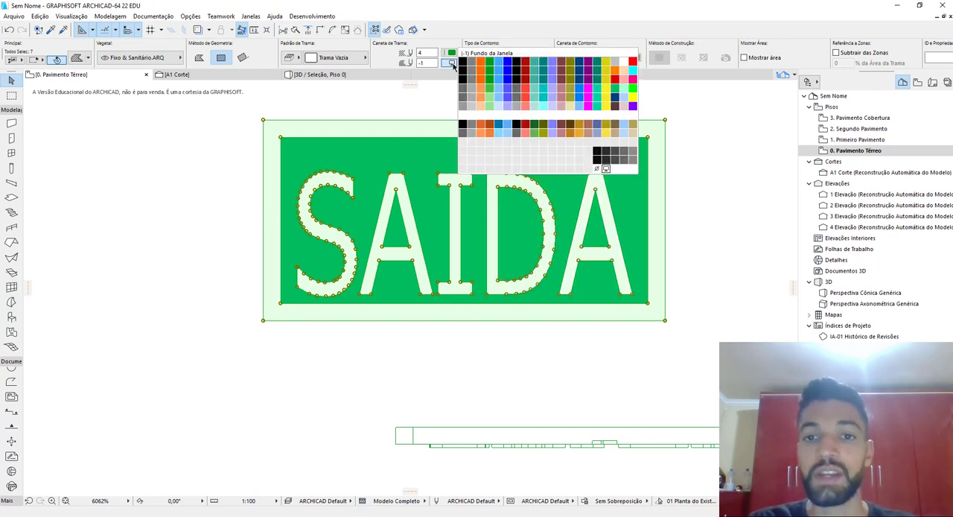
left_click(623, 60)
key("Escape")
Copy all lines and fills of the coloured SAÍDA drawing in the floor plan
scroll(581, 240, "down", 3)
middle_click_drag(533, 245, 388, 238)
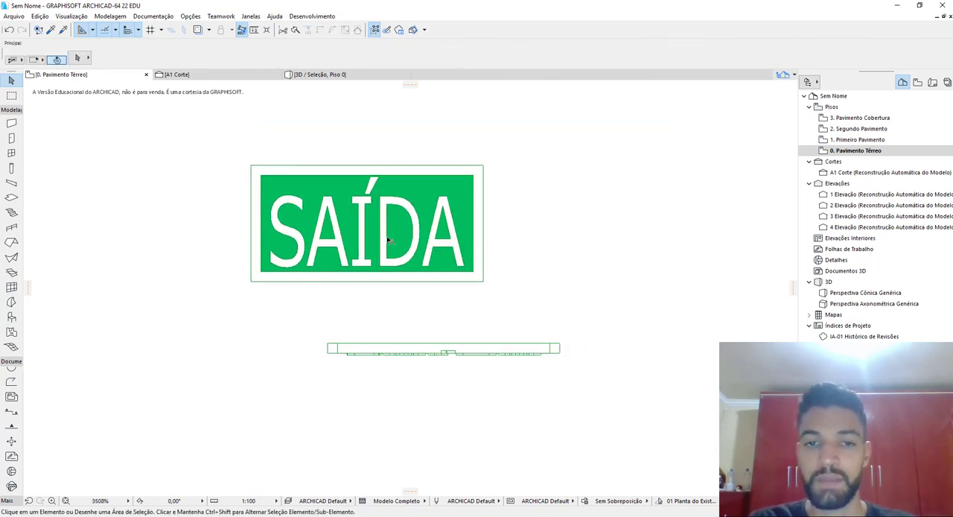
middle_click_drag(216, 189, 316, 184)
scroll(330, 192, "up", 4)
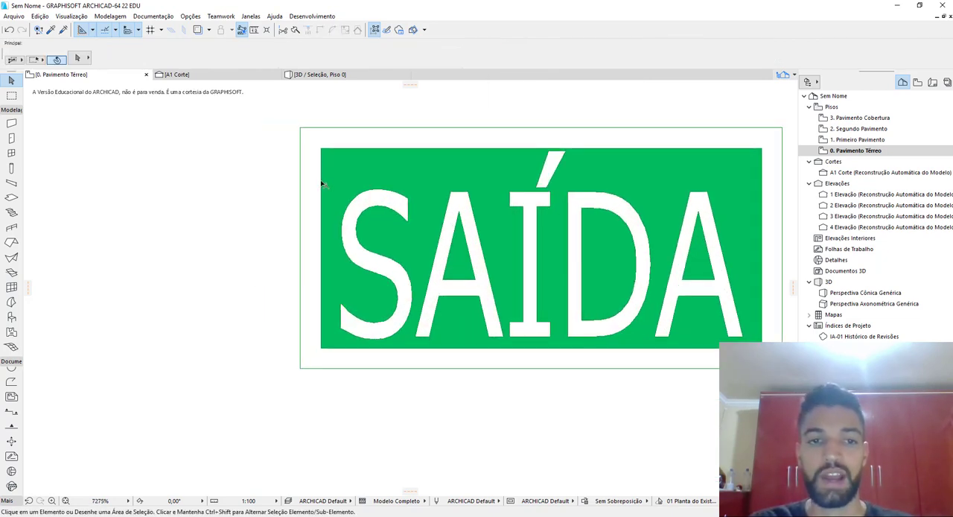
left_click(320, 183)
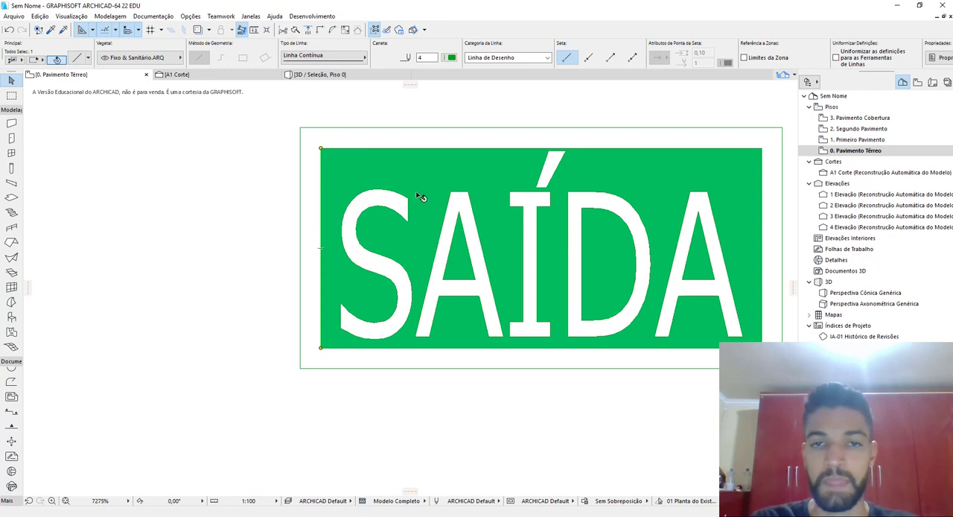
scroll(446, 272, "down", 3)
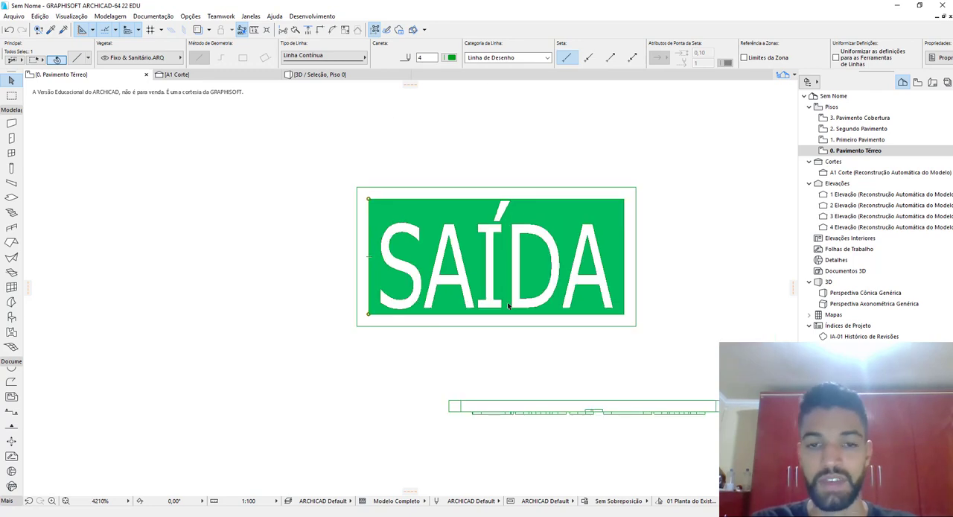
left_click_drag(653, 347, 300, 170)
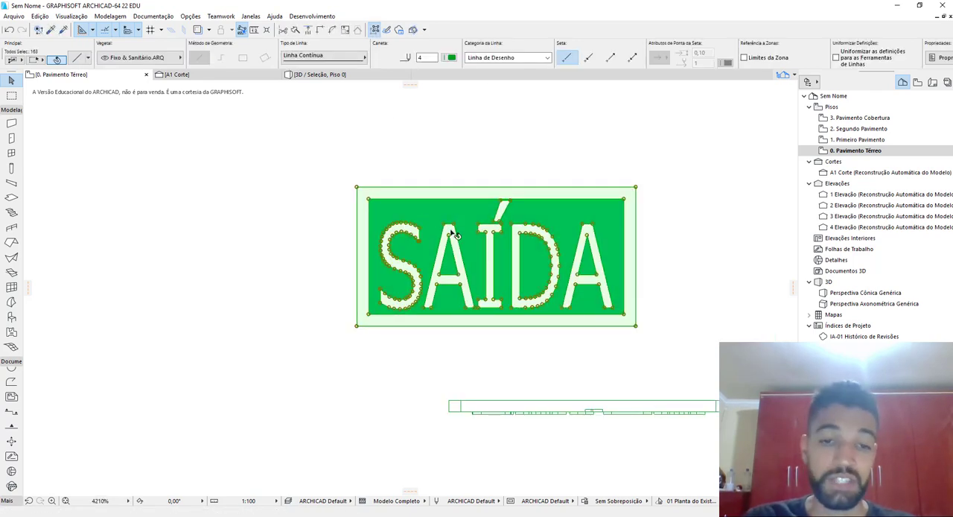
middle_click_drag(503, 261, 448, 264)
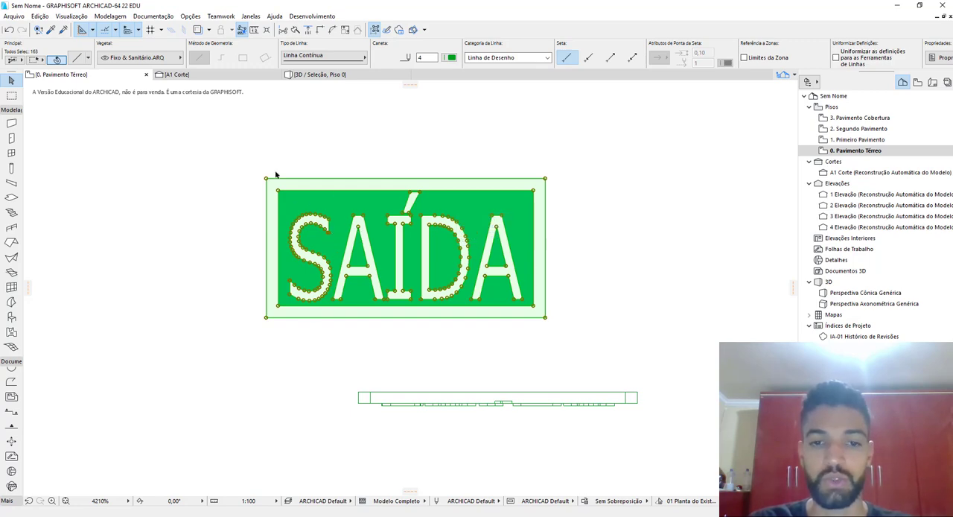
Open the Placa de Saída object below the coloured drawing for library editing and show its 2D symbol
left_click(357, 406)
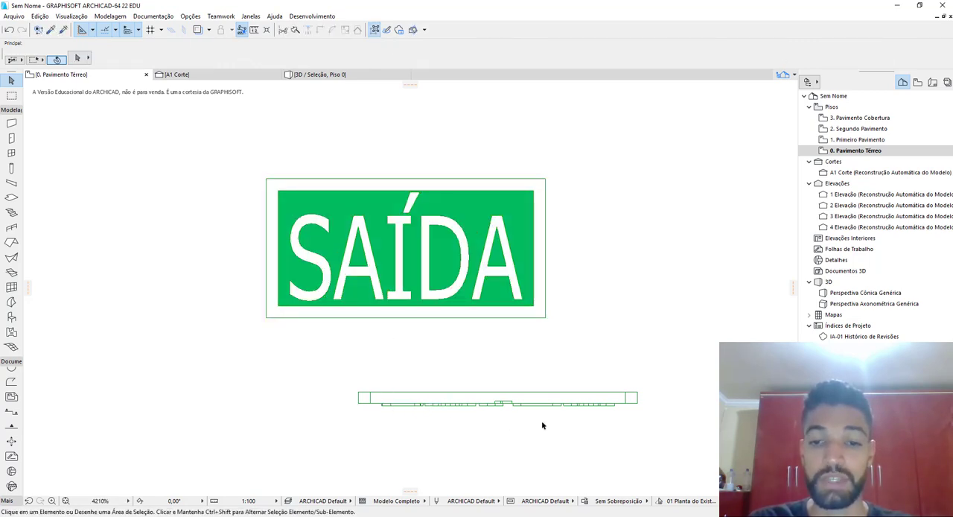
left_click_drag(672, 429, 335, 379)
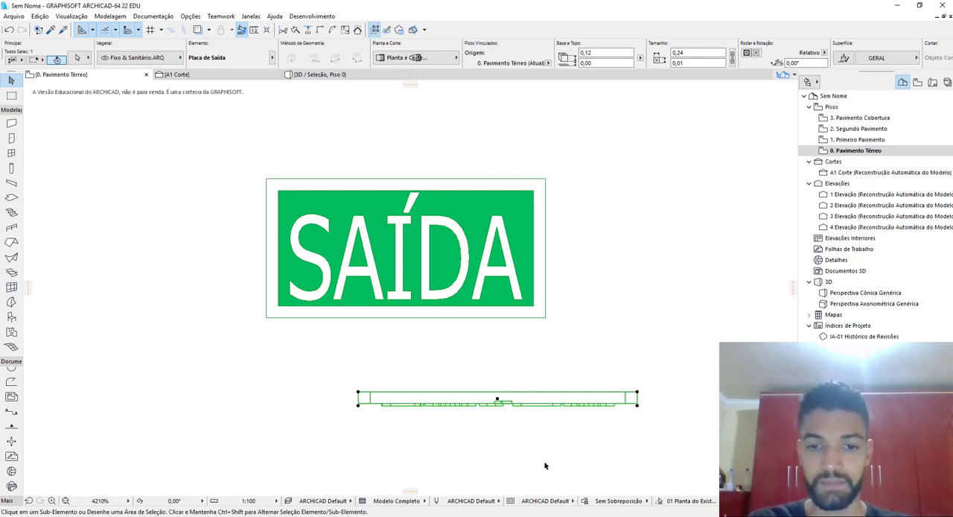
key("ctrl+shift+o")
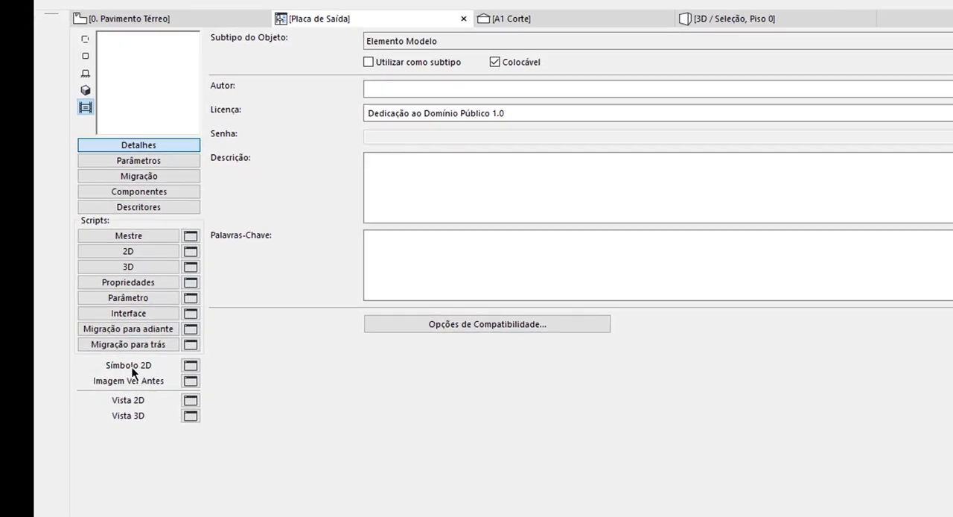
left_click(191, 365)
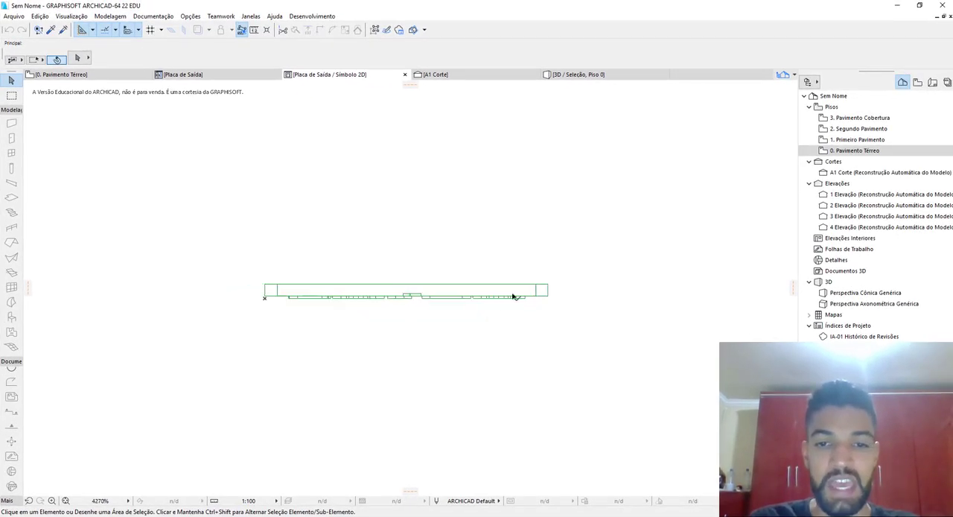
Paste the coloured SAÍDA drawing into the Placa de Saída 2D symbol and place it to the right of the old symbol lines
left_click(90, 75)
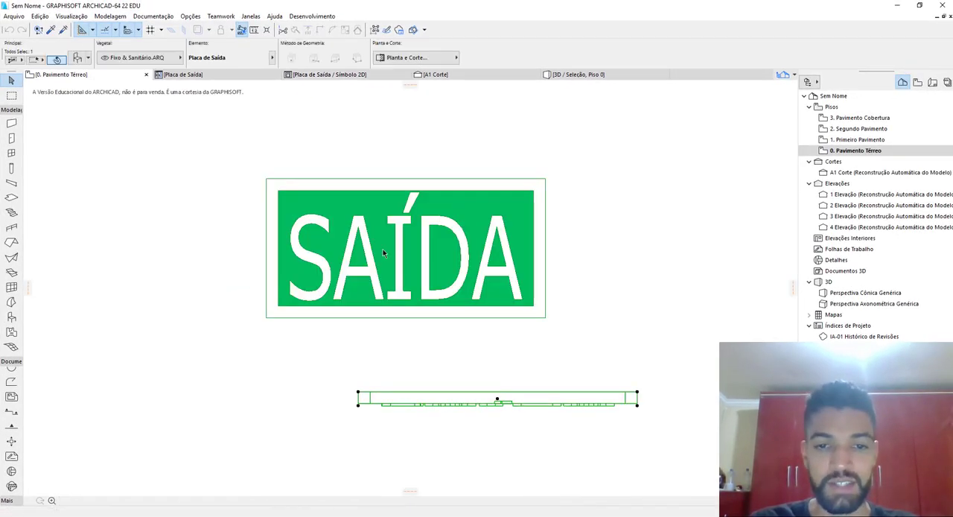
left_click(328, 75)
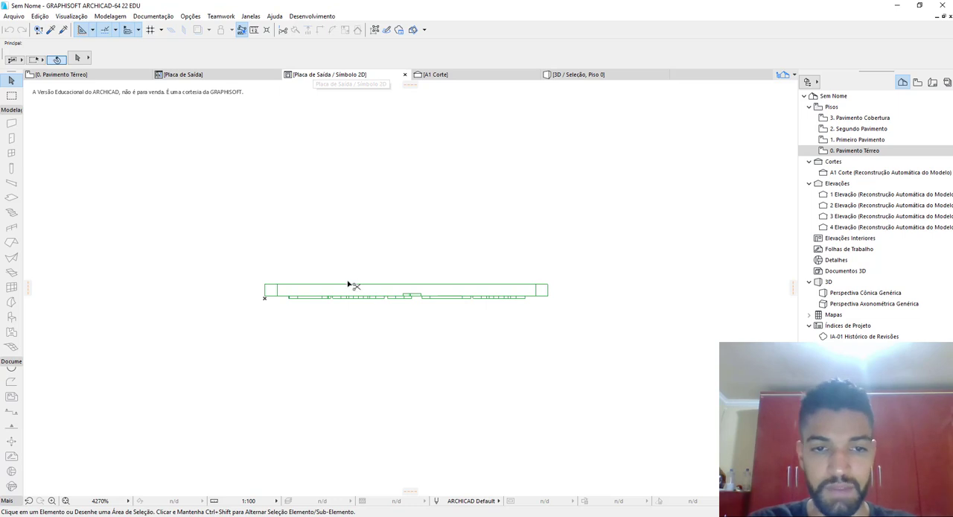
key("ctrl+v")
left_click(534, 236)
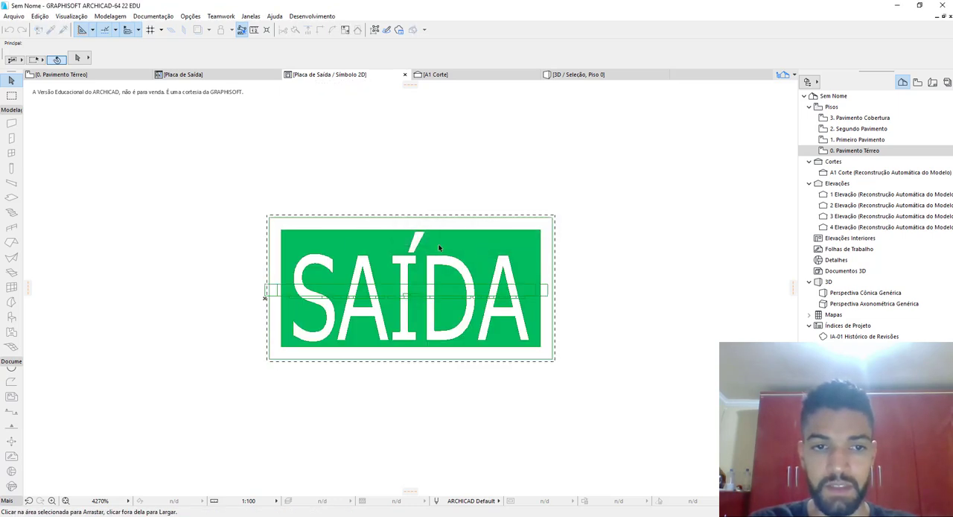
left_click_drag(305, 231, 683, 233)
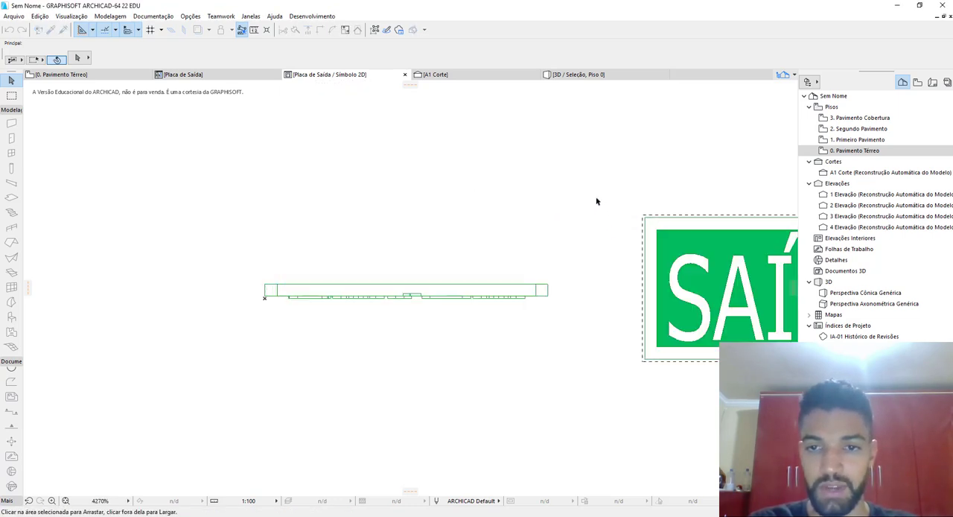
Place a horizontal guide line along the old symbol's upper edge and a vertical one through its left end
left_click(410, 84)
left_click(277, 285)
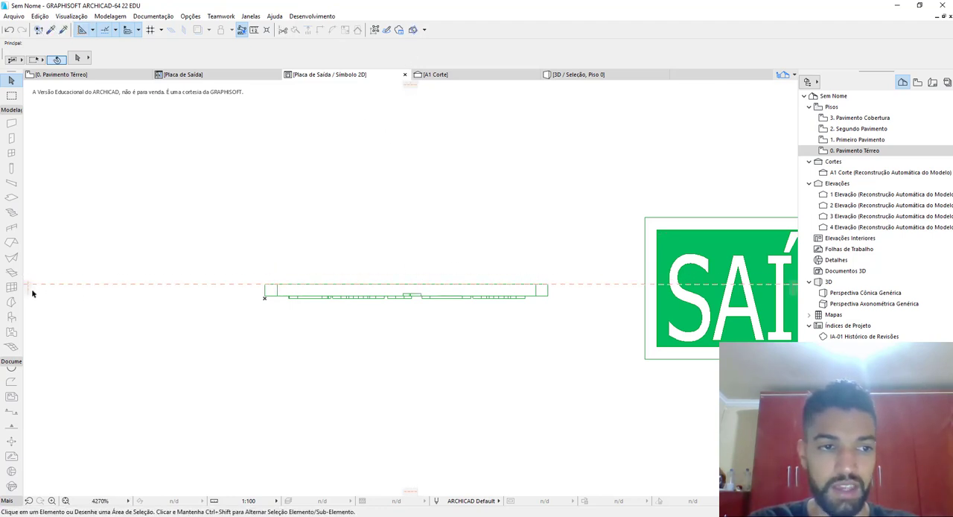
left_click_drag(31, 293, 216, 300)
left_click(265, 297)
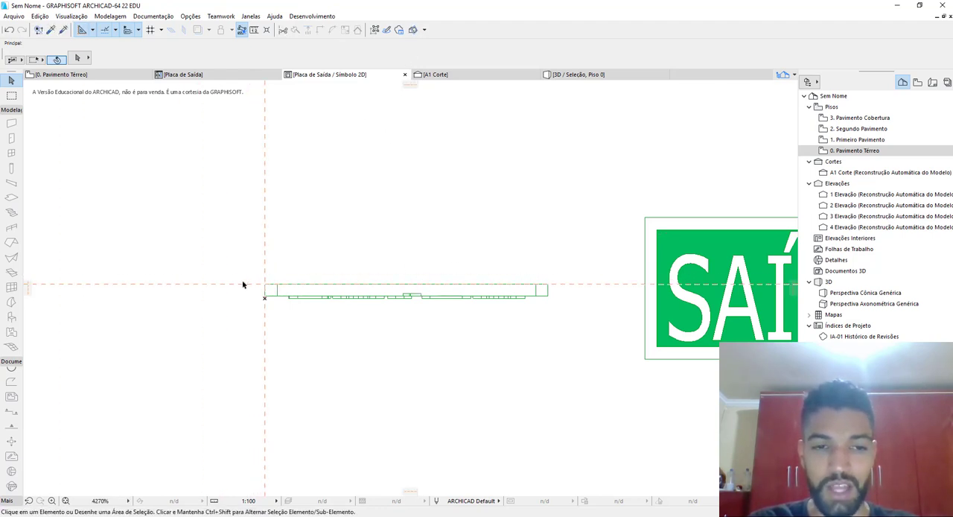
middle_click_drag(586, 268, 455, 256)
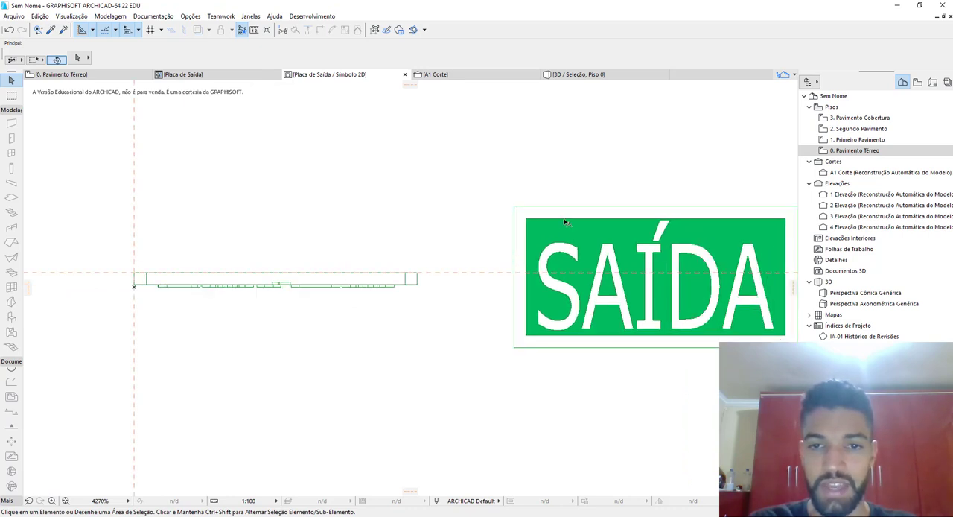
middle_click_drag(115, 280, 245, 271)
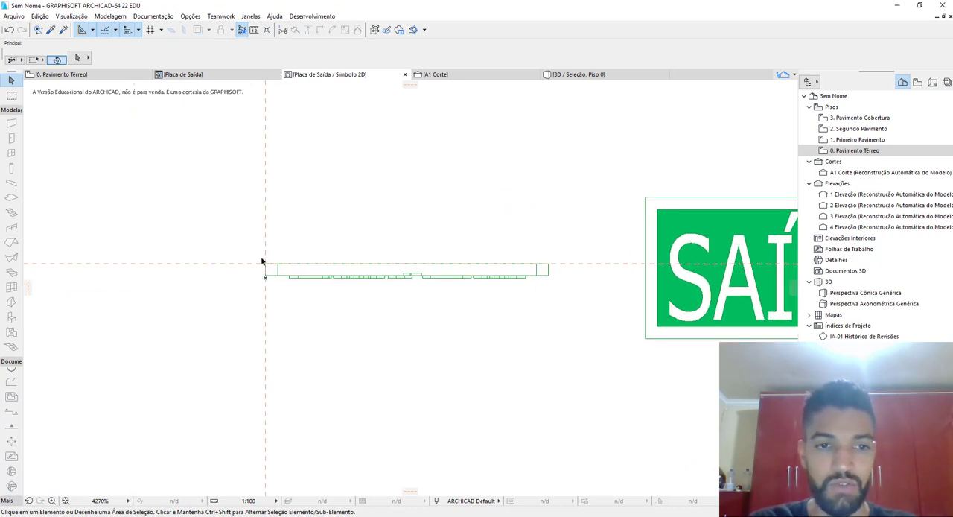
Delete all lines of the old plan symbol from the 2D symbol, keeping the coloured SAÍDA drawing
middle_click_drag(596, 222, 420, 226)
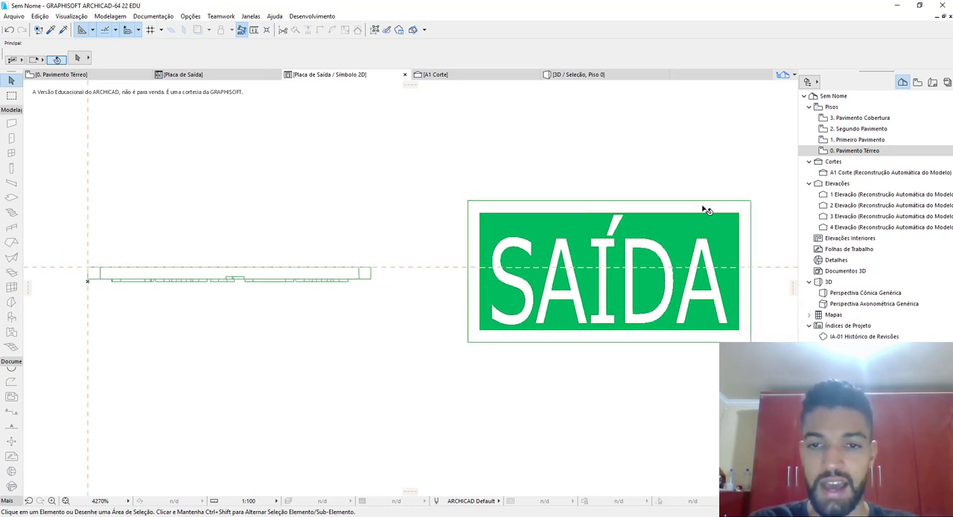
middle_click_drag(488, 304, 604, 297)
left_click_drag(512, 304, 150, 240)
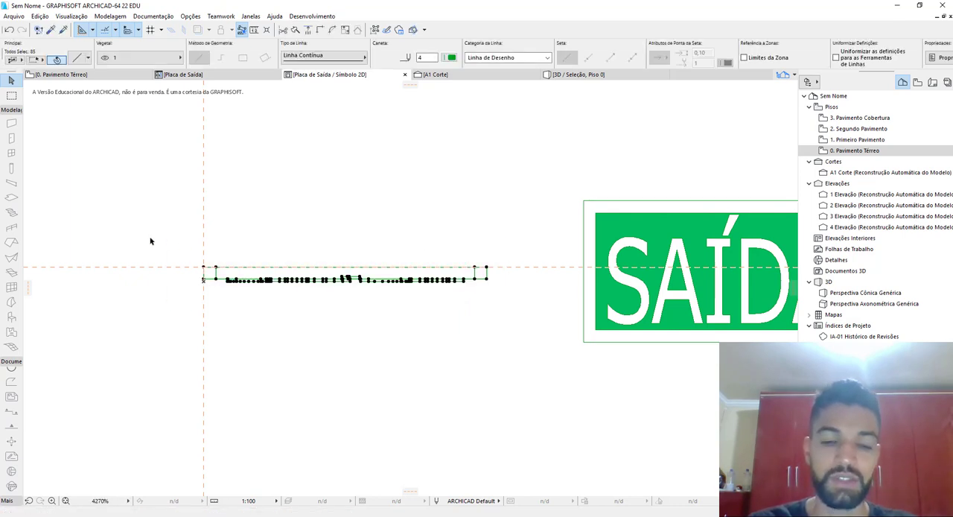
scroll(217, 245, "down", 2)
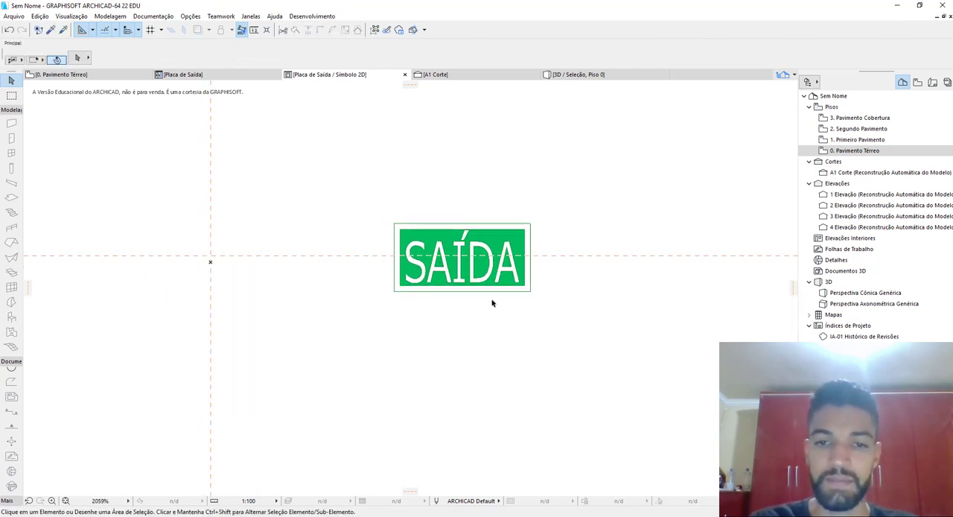
Move the coloured SAÍDA drawing so that its upper-left corner sits on the intersection of the guide lines
key("ctrl+d")
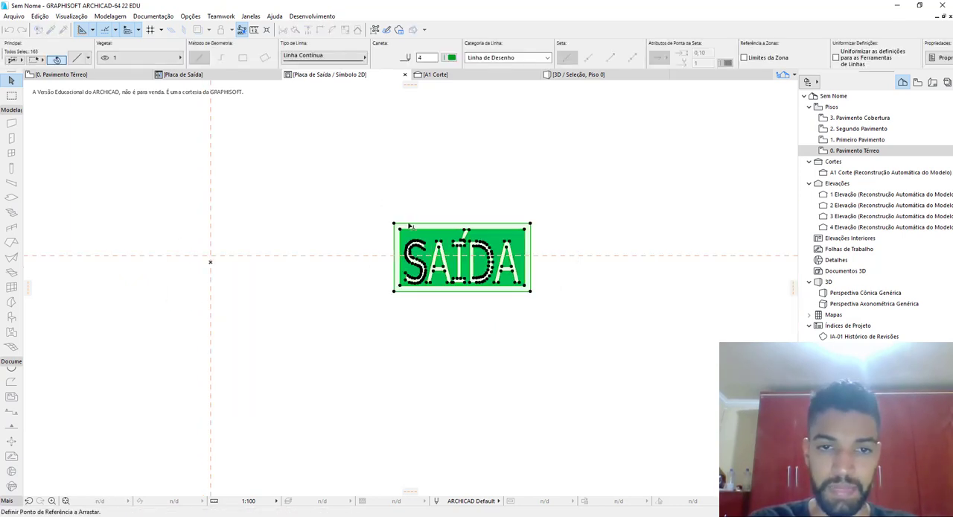
left_click(394, 223)
left_click(211, 255)
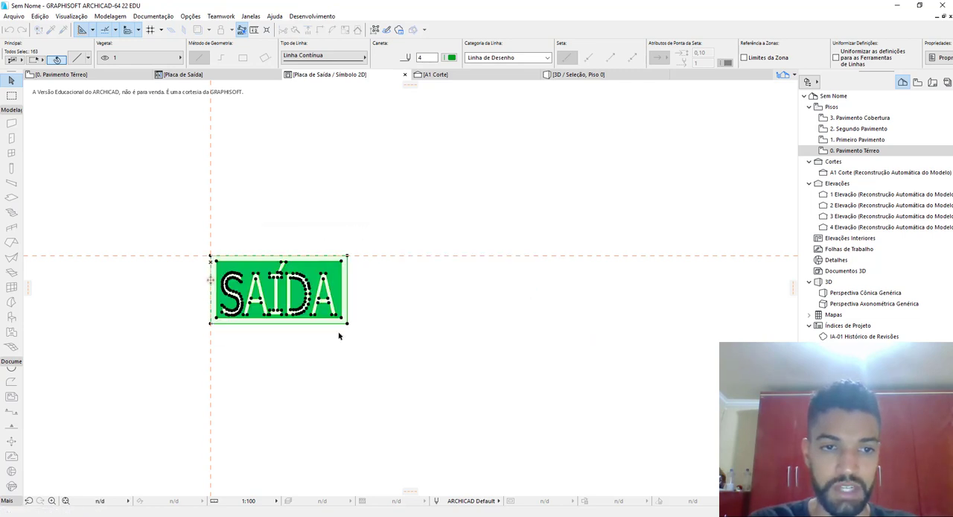
left_click(393, 345)
scroll(376, 322, "up", 3)
scroll(269, 308, "up", 2)
scroll(304, 266, "down", 3)
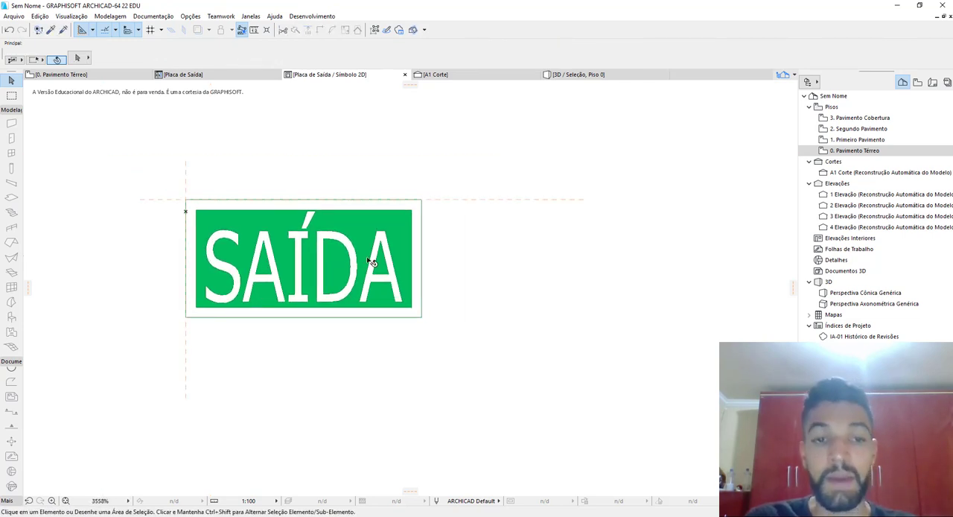
middle_click_drag(407, 244, 509, 267)
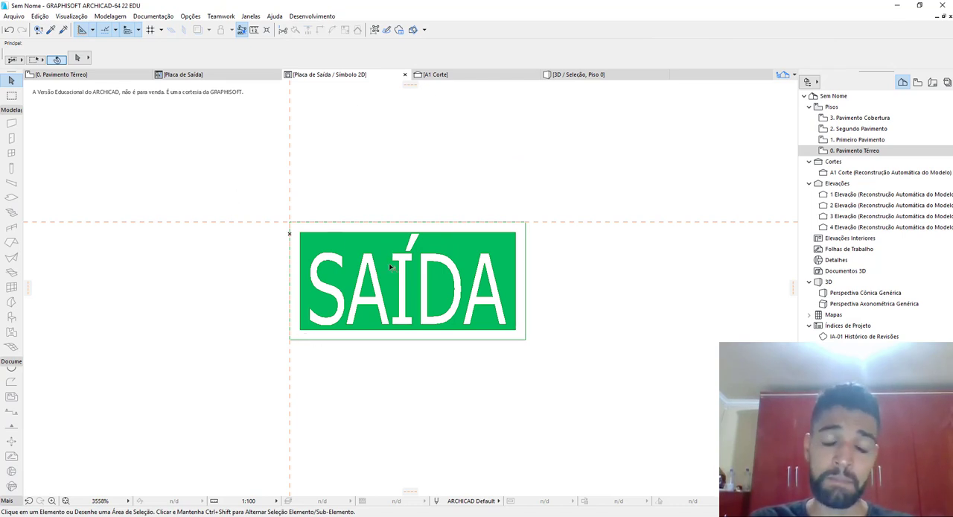
Close the 2D symbol and the Placa de Saída object editor, saving the changes to the library item
left_click(405, 75)
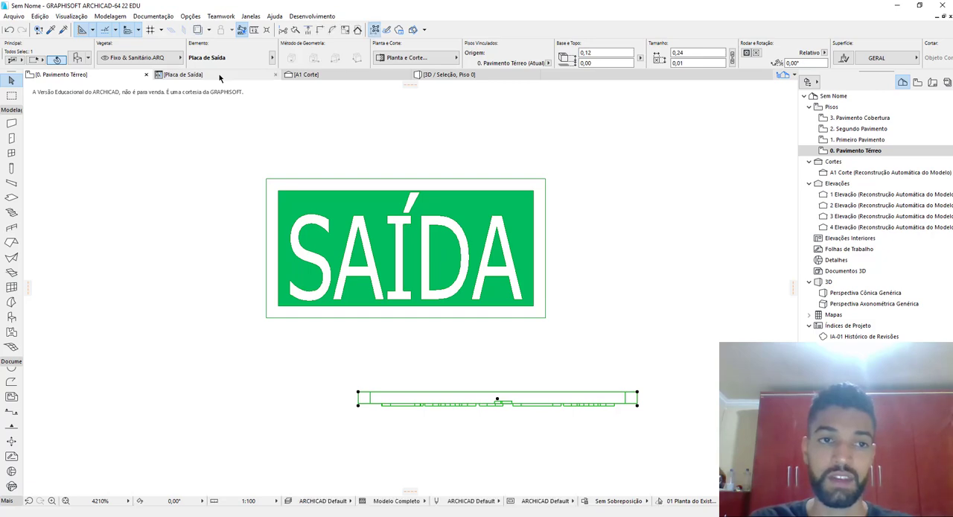
left_click(274, 76)
left_click(275, 75)
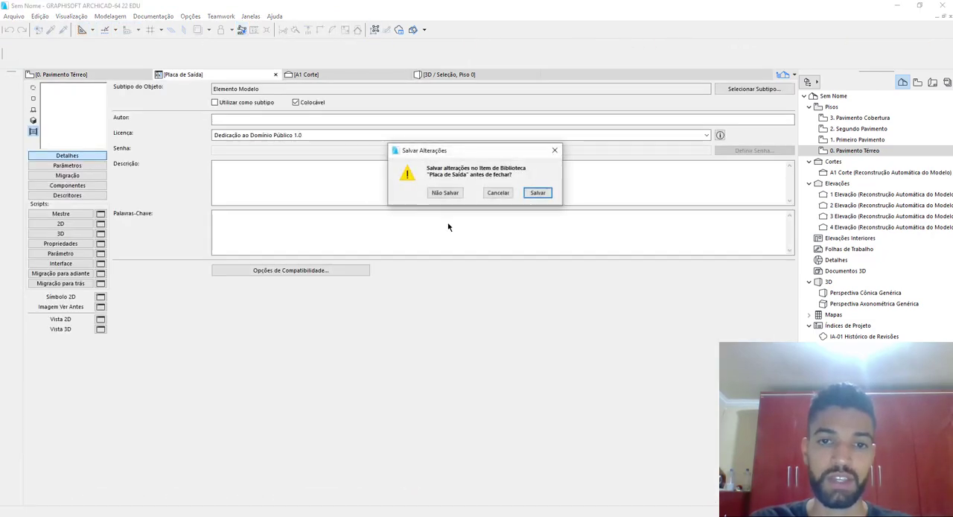
left_click(537, 194)
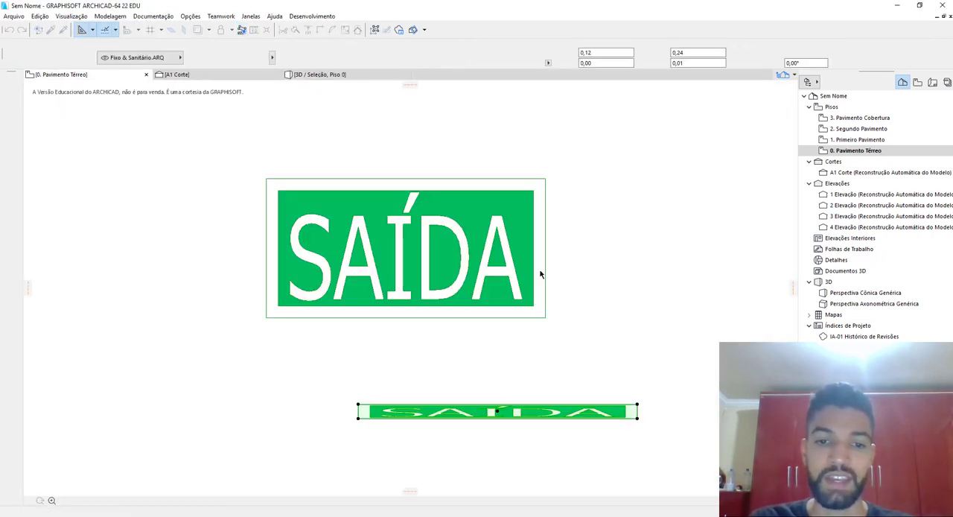
Move the placed Placa de Saída object further down, away from the coloured drawing in the floor plan
middle_click_drag(516, 423, 477, 292)
left_click(477, 293)
left_click(467, 285)
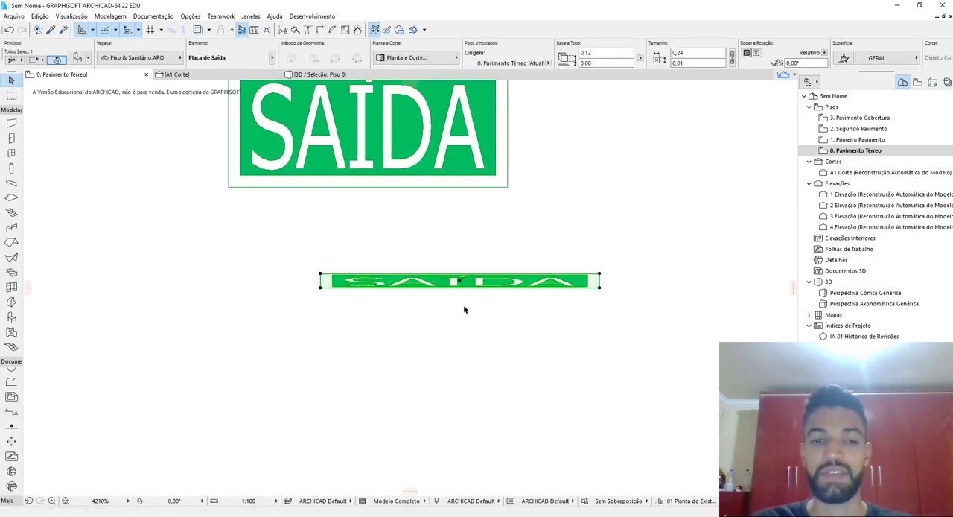
scroll(465, 309, "up", 3)
scroll(522, 313, "down", 3)
middle_click_drag(555, 335, 523, 329)
key("ctrl+d")
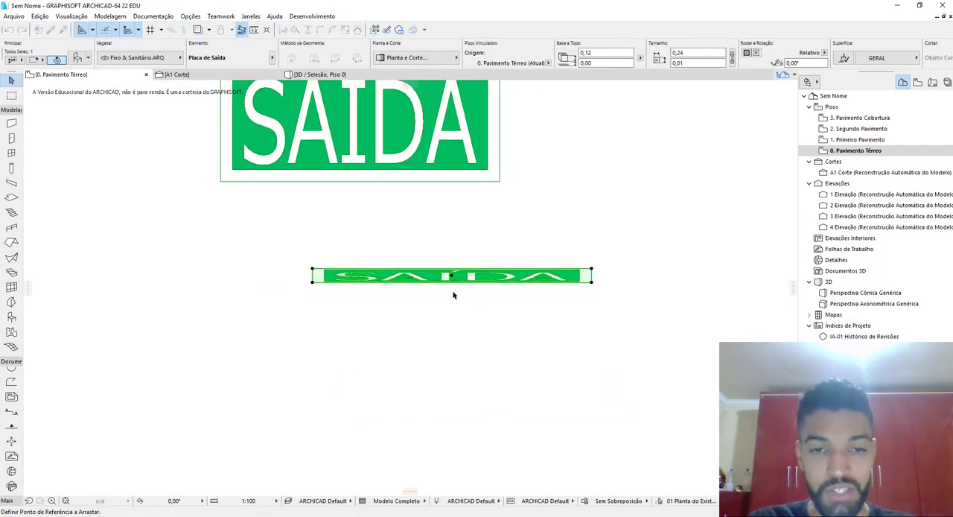
left_click(450, 277)
left_click(435, 355)
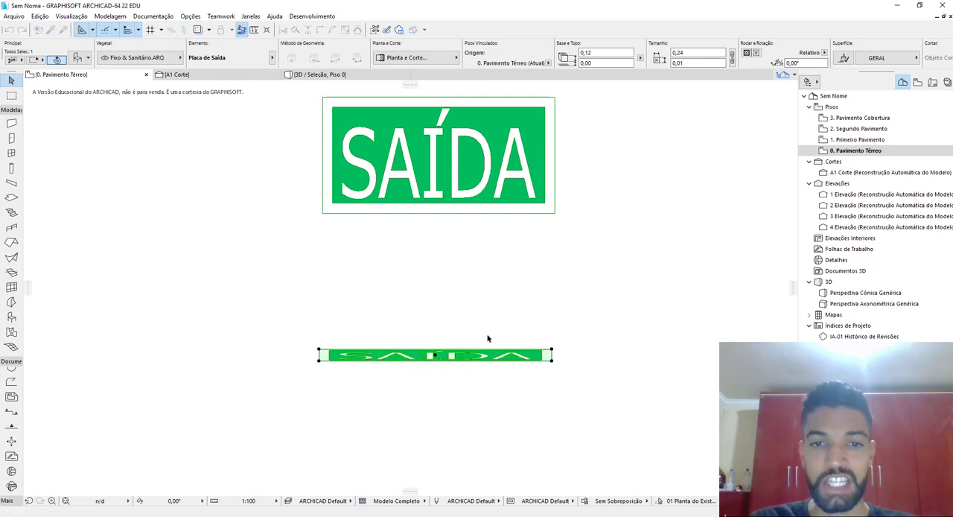
key("Escape")
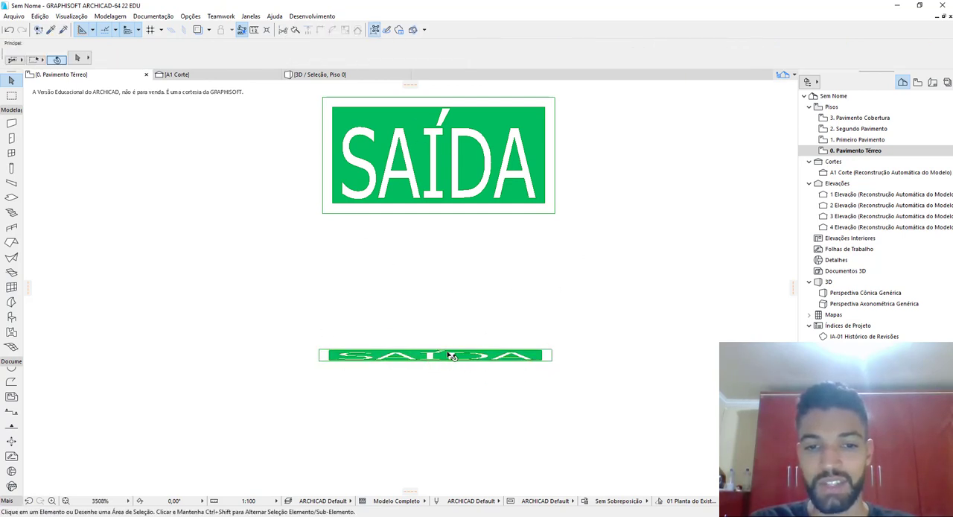
Reopen the placed Placa de Saída object for library editing and enter fragment2 1,0 as its 2D script
scroll(451, 355, "up", 3)
left_click(436, 358)
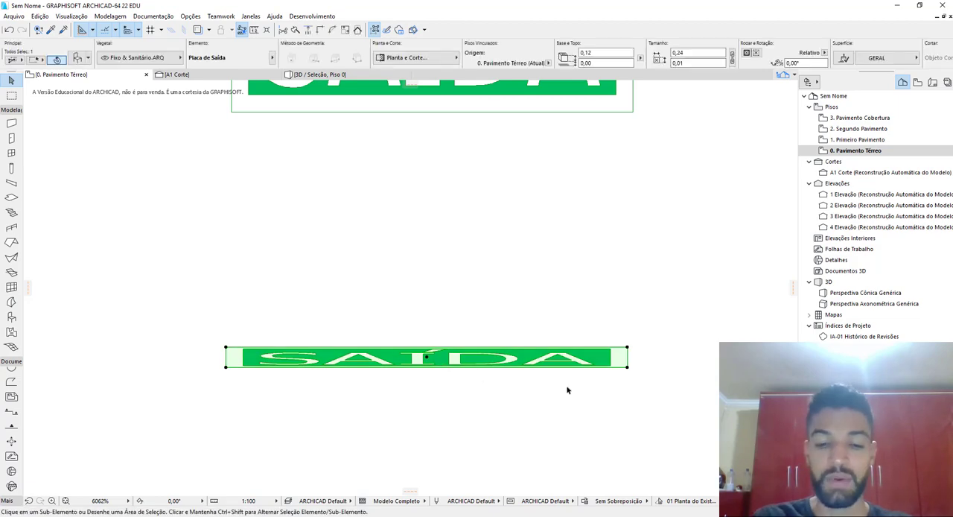
key("ctrl+shift+o")
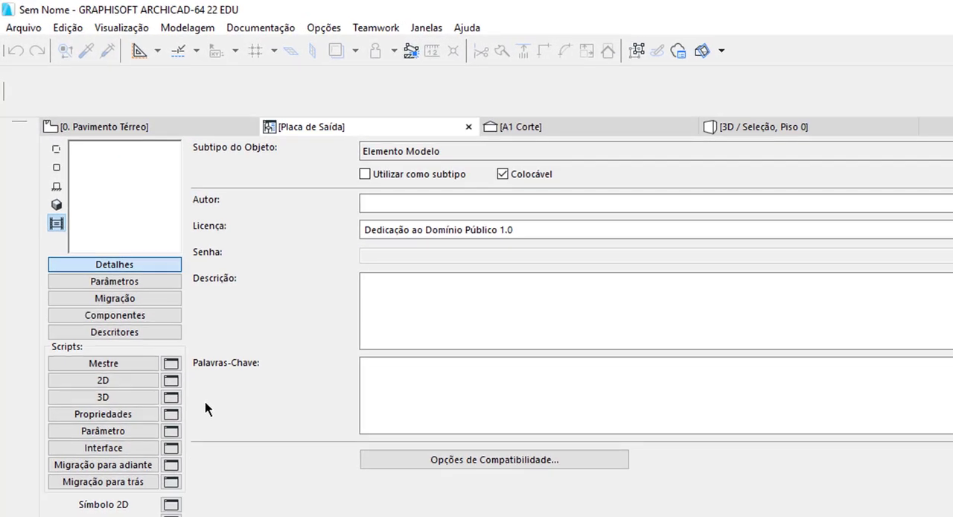
left_click(111, 379)
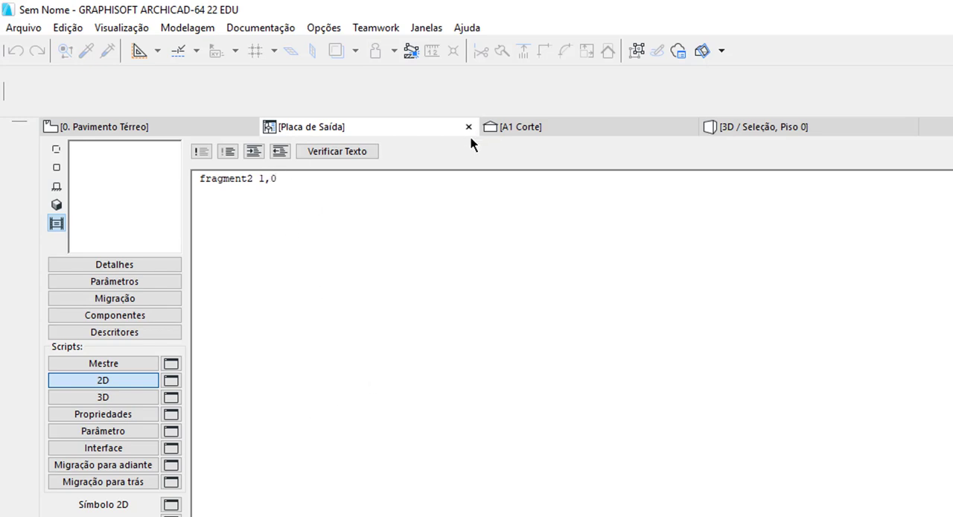
Close the Placa de Saída object editor, saving the changes to the library item, and select the placed sign in the floor plan
left_click(469, 127)
left_click(535, 193)
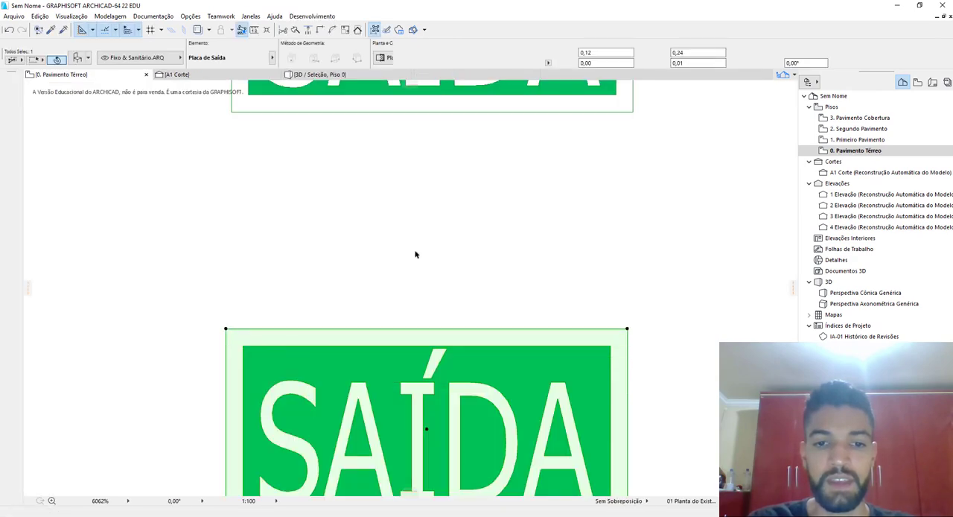
left_click(498, 244)
middle_click_drag(477, 315, 509, 349)
left_click(449, 307)
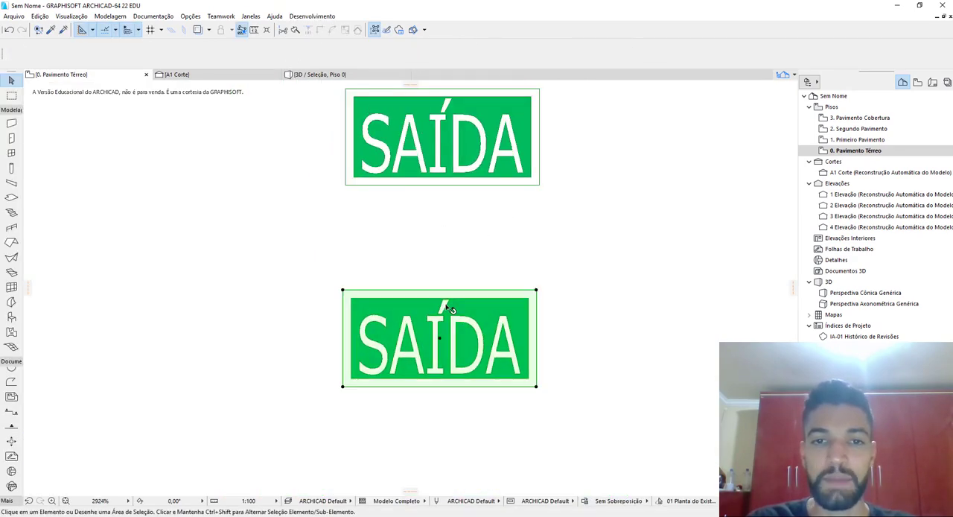
left_click(465, 140)
left_click(460, 347)
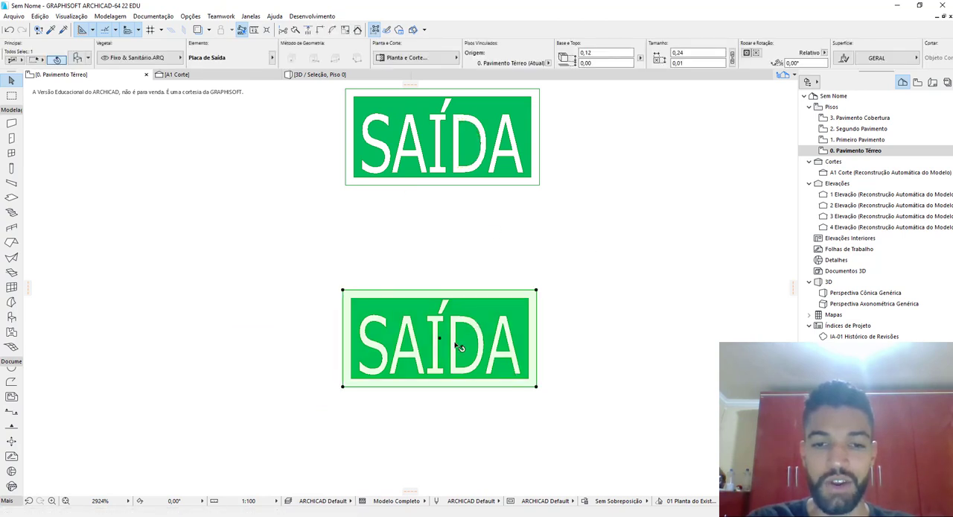
Draw a horizontal wall along the upper edge of the placed sign and stretch its left end past the sign's left side
left_click(11, 123)
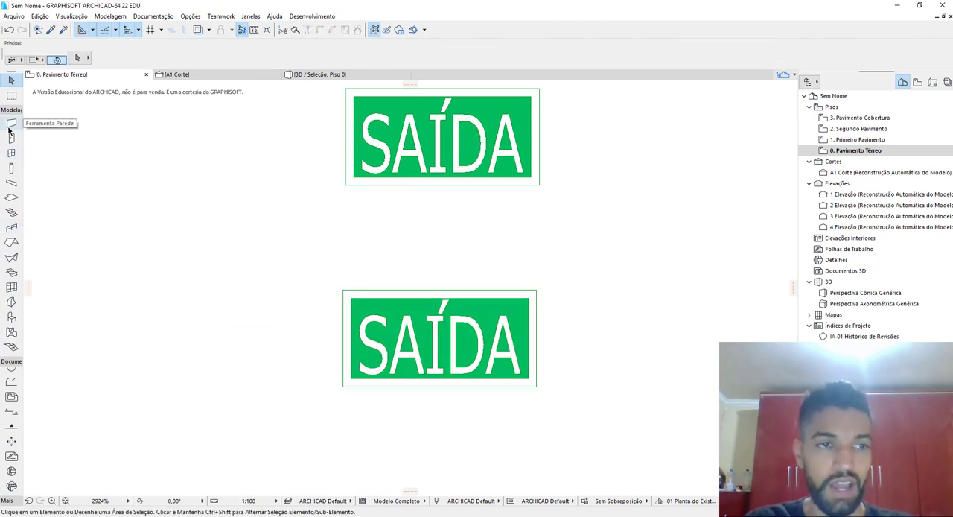
left_click(342, 288)
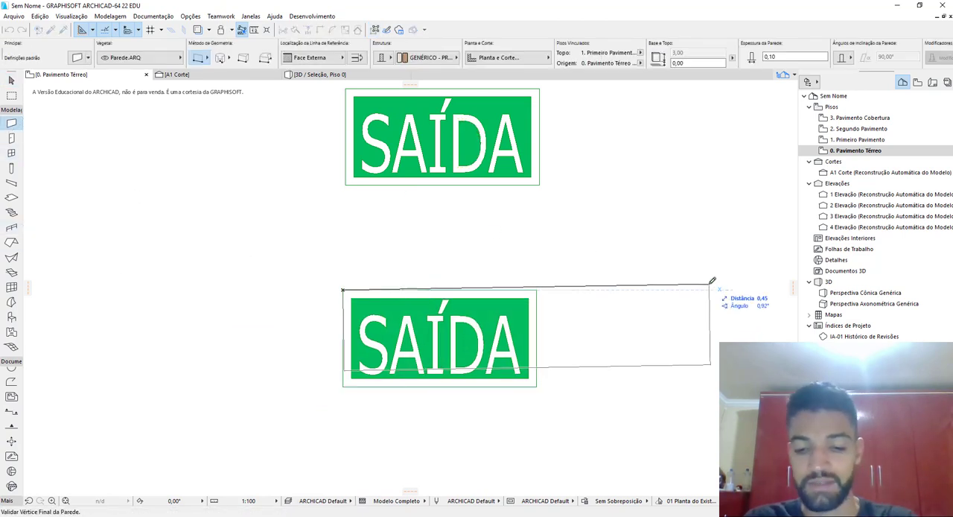
left_click(731, 290)
key("Escape")
left_click(343, 290)
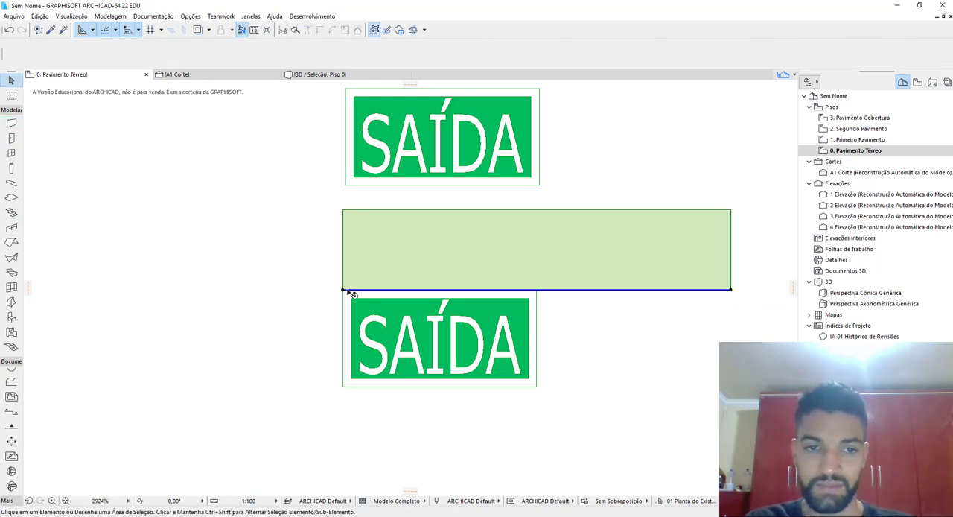
left_click(343, 291)
left_click(162, 290)
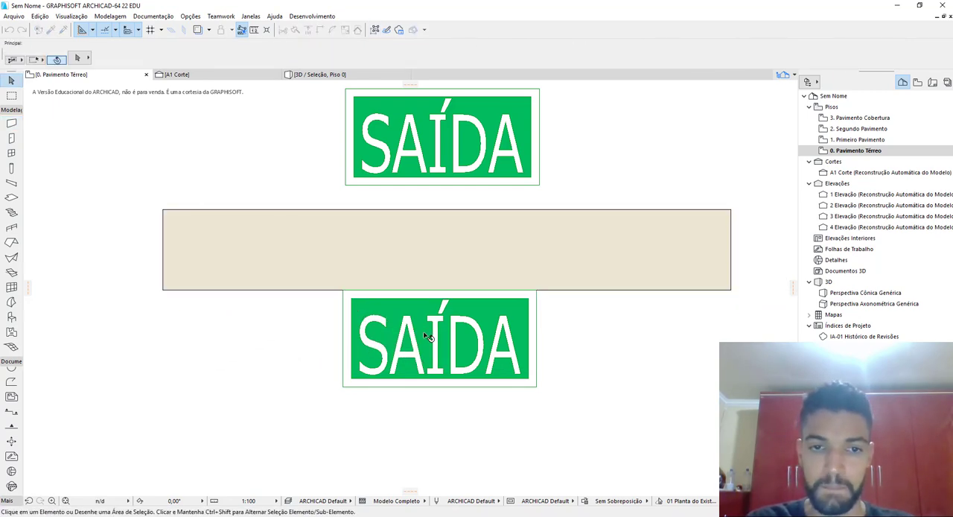
Select the placed sign together with the wall and show only them in 3D, viewed from the sign's side
left_click(436, 330)
left_click(418, 275, "shift")
key("ctrl+Tab")
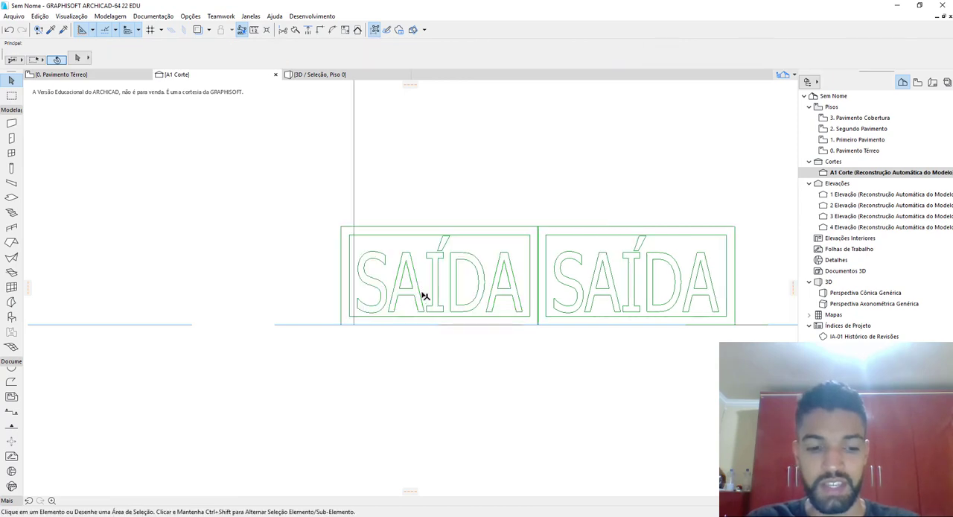
key("ctrl+Tab")
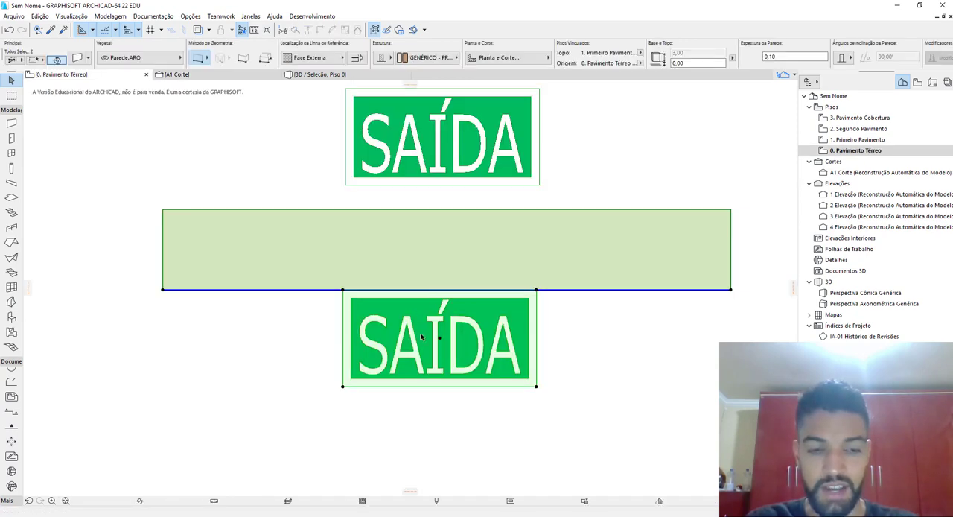
key("F5")
middle_click_drag(552, 329, 365, 326)
middle_click_drag(365, 326, 577, 323, "shift")
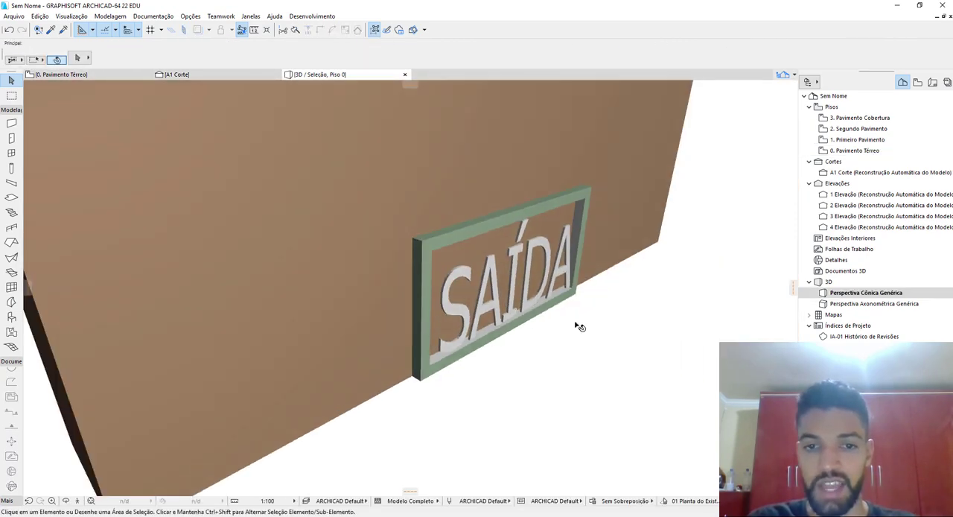
Move the Placa de Saída sign 0,01 m away from the wall face in the 3D view
left_click(426, 345)
middle_click_drag(426, 346, 469, 275)
key("ctrl+d")
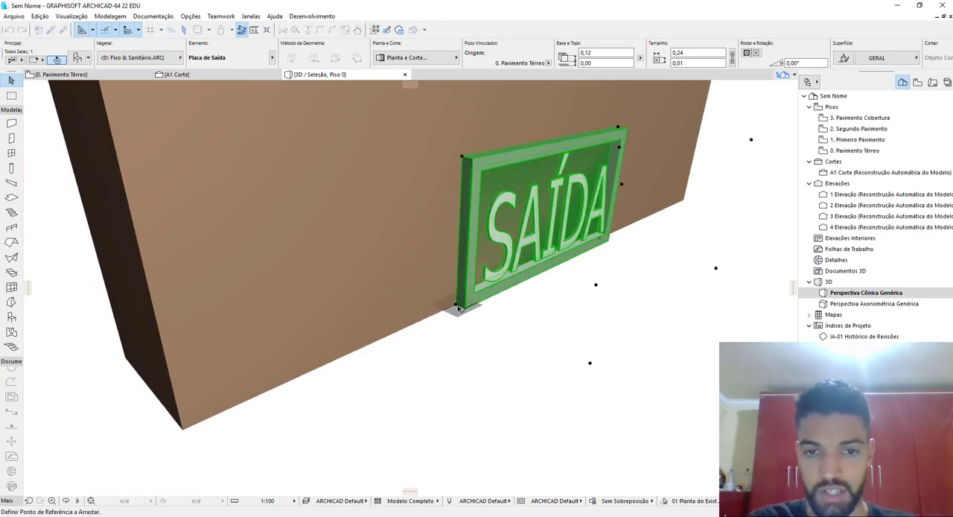
left_click(460, 306)
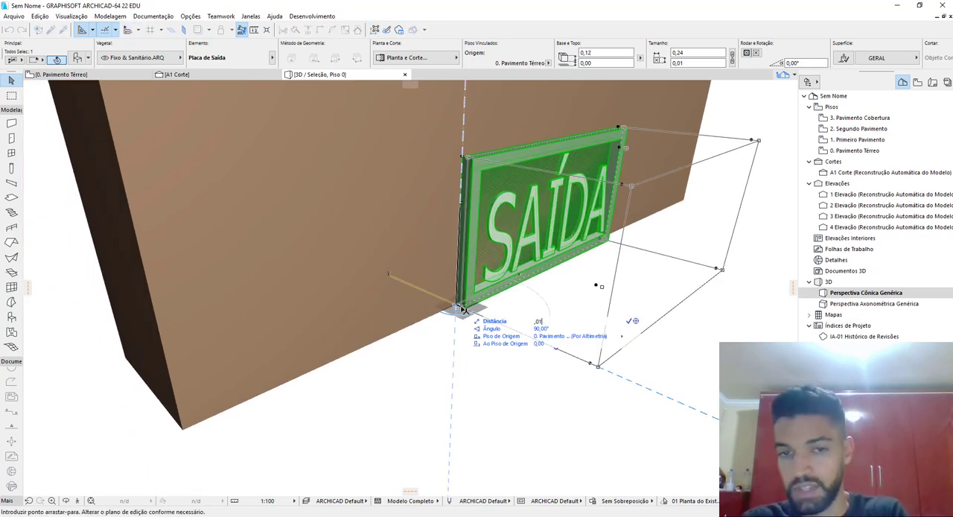
key("Return")
Raise the Placa de Saída sign along the wall to an elevation of about 0,65 m
scroll(463, 309, "down", 5)
middle_click_drag(564, 280, 447, 299, "shift")
key("ctrl+d")
left_click(444, 397)
left_click(443, 227)
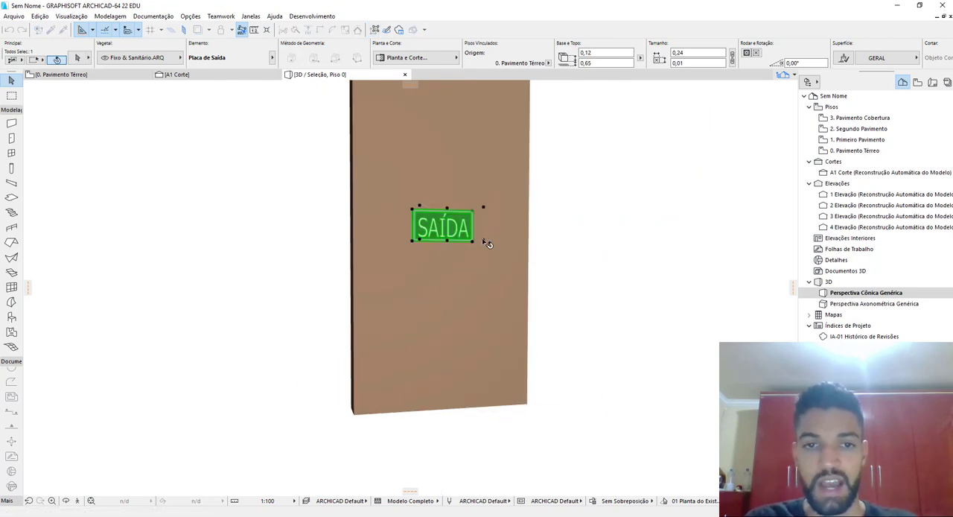
key("Escape")
Return to the ground floor plan and delete the loose coloured SAÍDA drawing above the wall
middle_click_drag(503, 241, 489, 239, "shift")
key("F2")
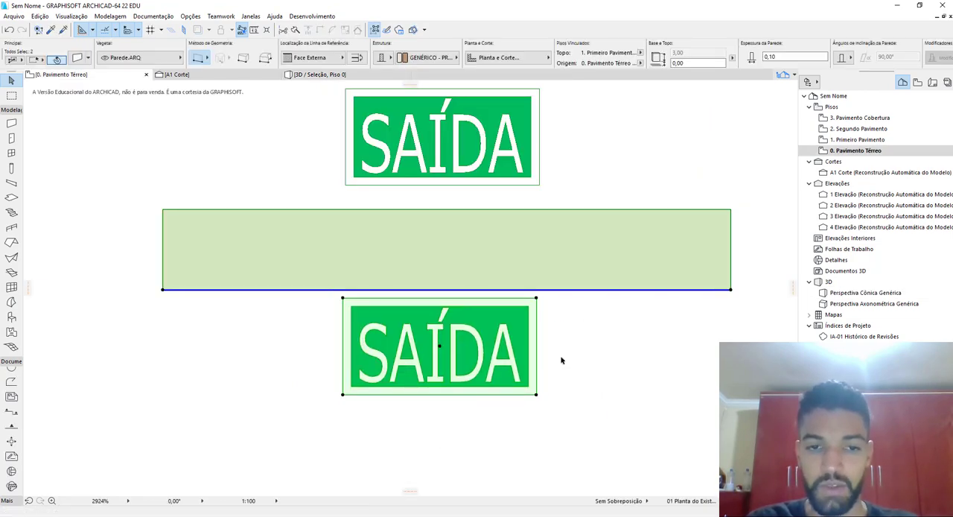
key("Escape")
scroll(527, 393, "down", 4)
middle_click_drag(466, 330, 360, 317)
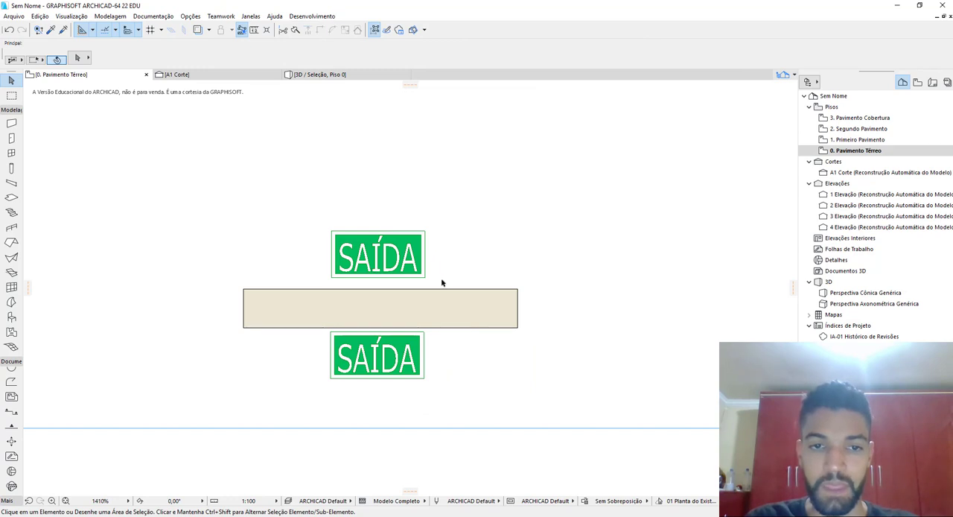
left_click_drag(441, 283, 240, 214)
key("Delete")
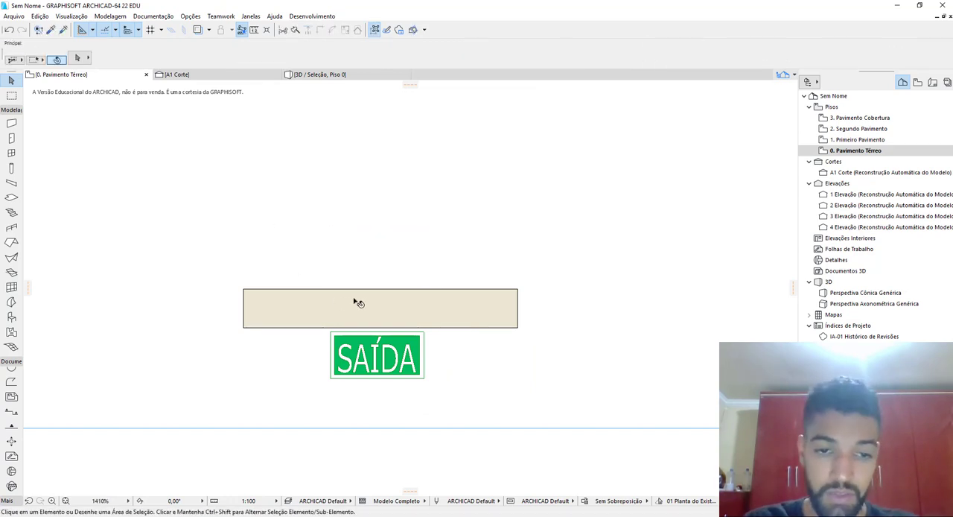
Open the placed sign's object settings to check how Placa de Saída is shown in the internal library
left_click(361, 356)
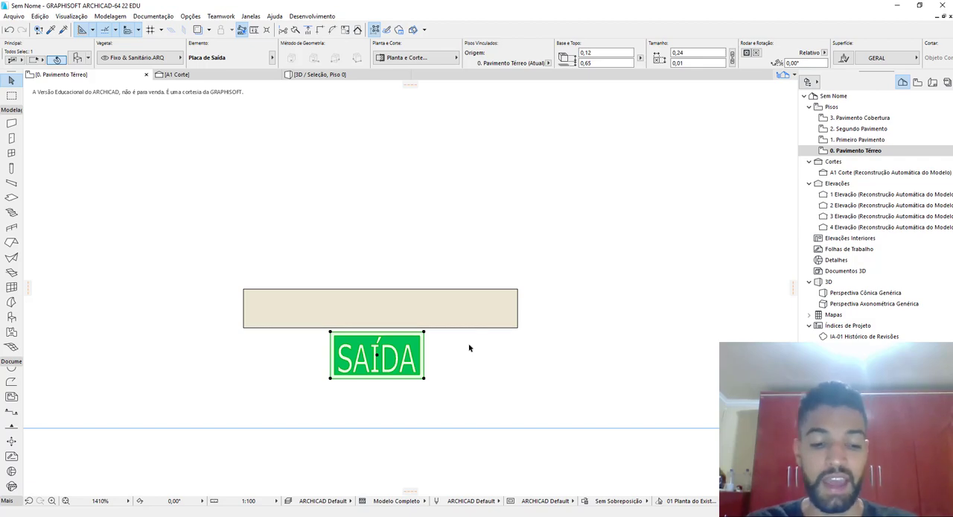
key("ctrl+t")
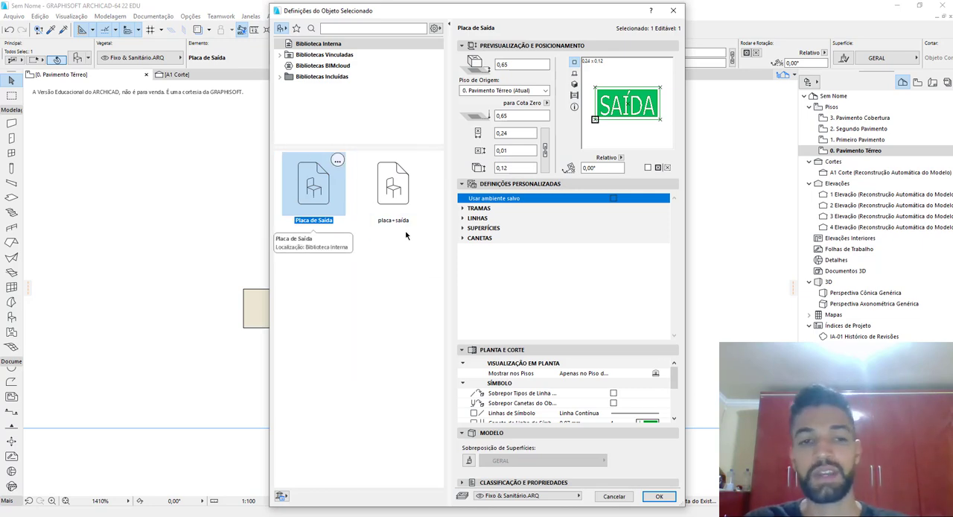
key("Return")
left_click(520, 328)
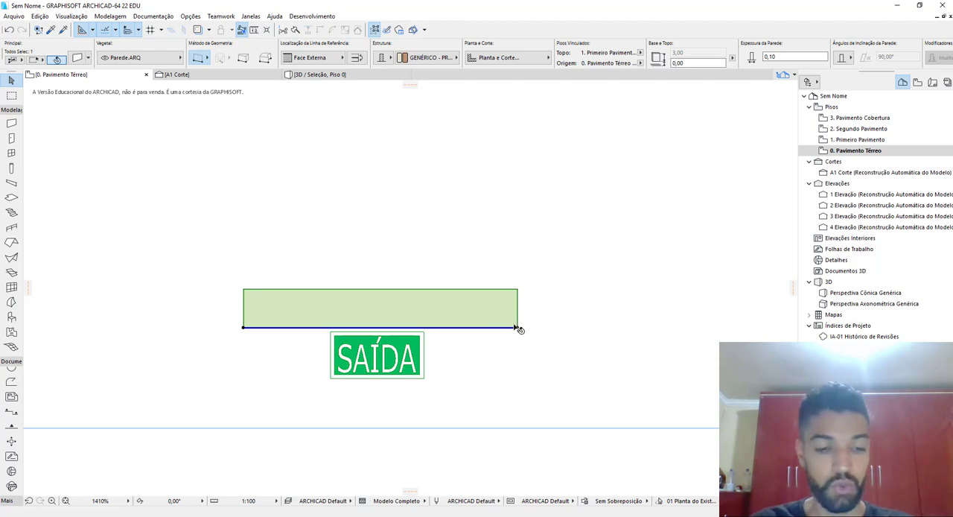
Switch to Ferramenta de Captura and capture a rectangular image of the enlarged SAÍDA sign in the floor plan
key("super")
key("super")
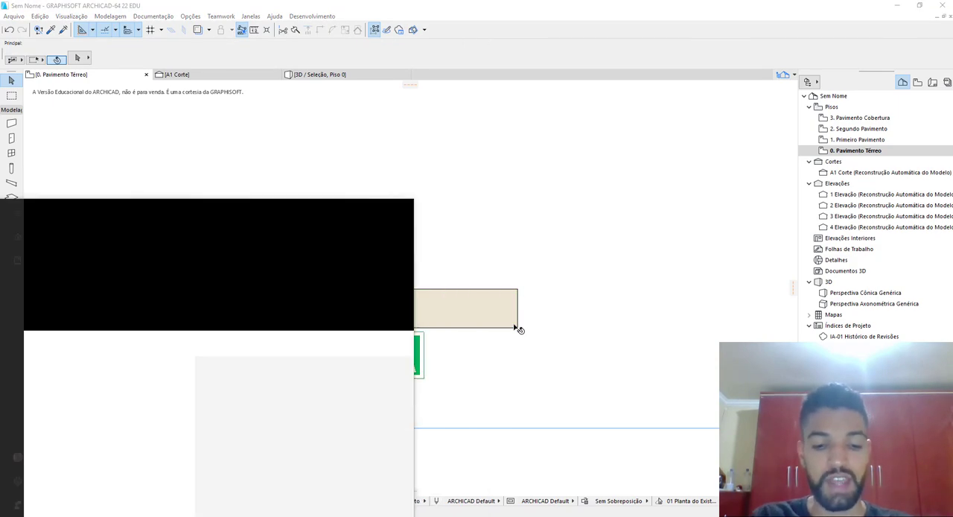
type("captur")
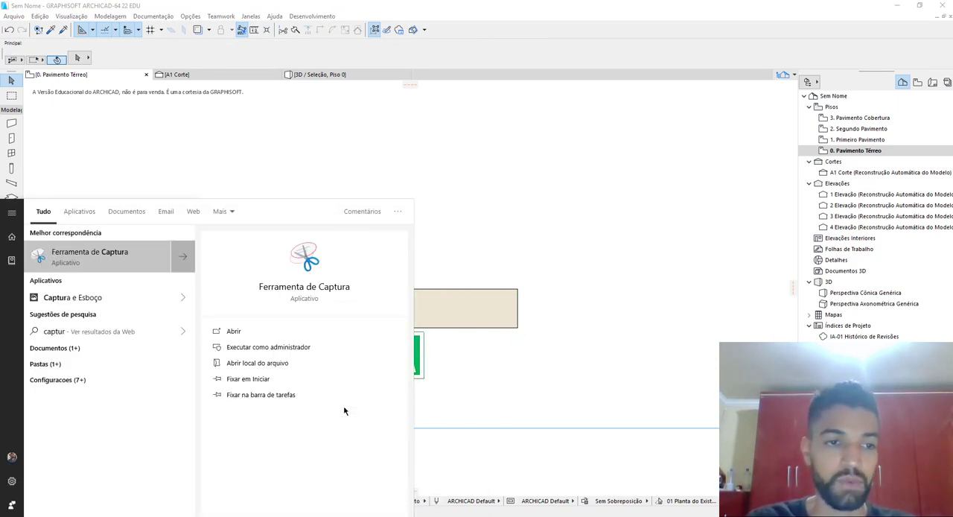
left_click(102, 253)
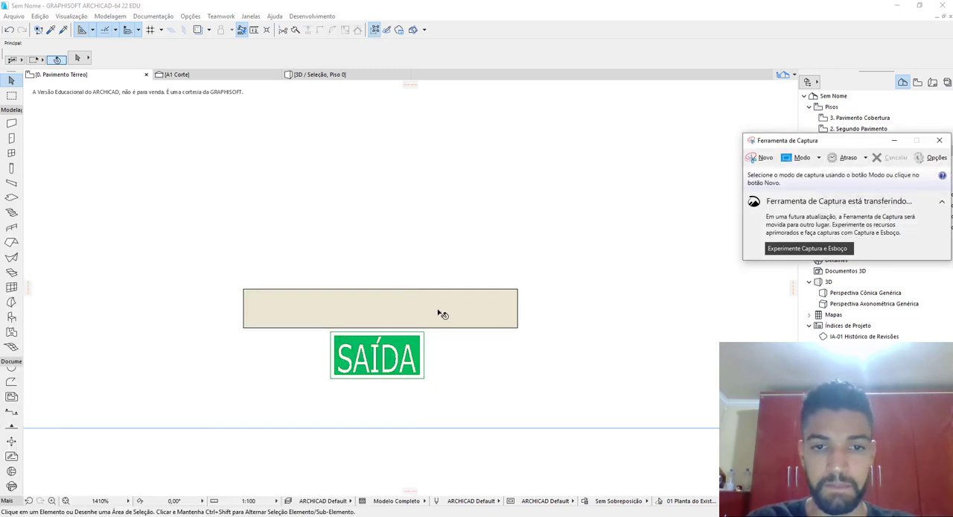
scroll(374, 364, "up", 5)
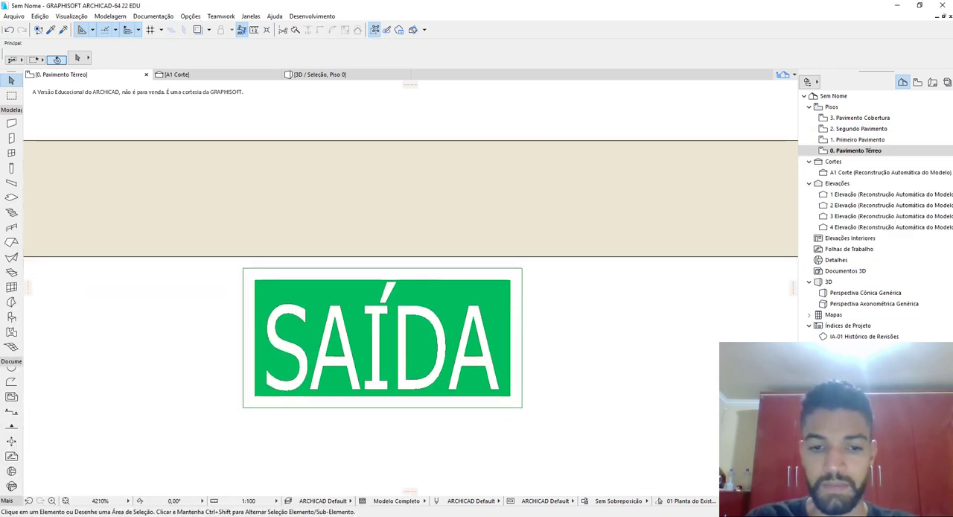
key("alt+Tab")
left_click(754, 159)
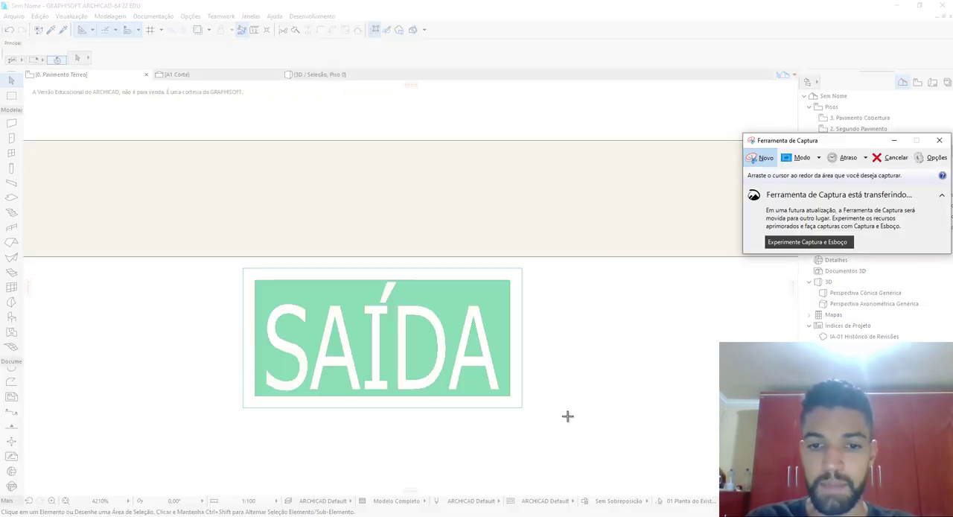
left_click_drag(574, 431, 191, 257)
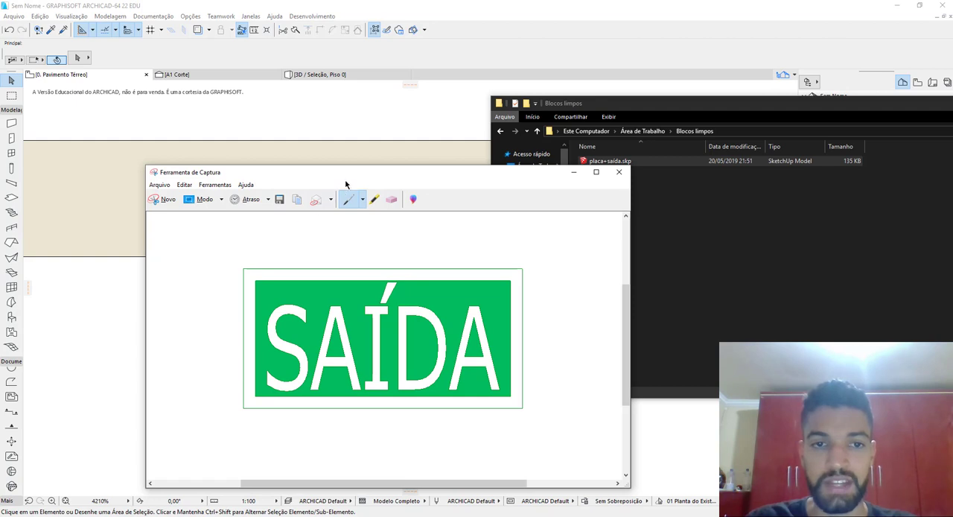
Back in ARCHICAD, paste the captured sign as the preview image of the Placa de Saída object and save the library item
left_click_drag(354, 176, 338, 150)
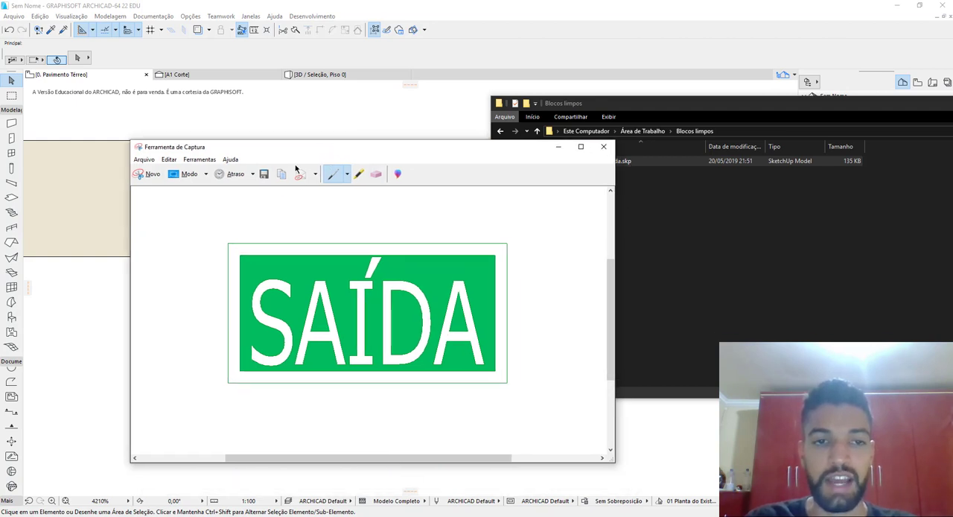
left_click(410, 4)
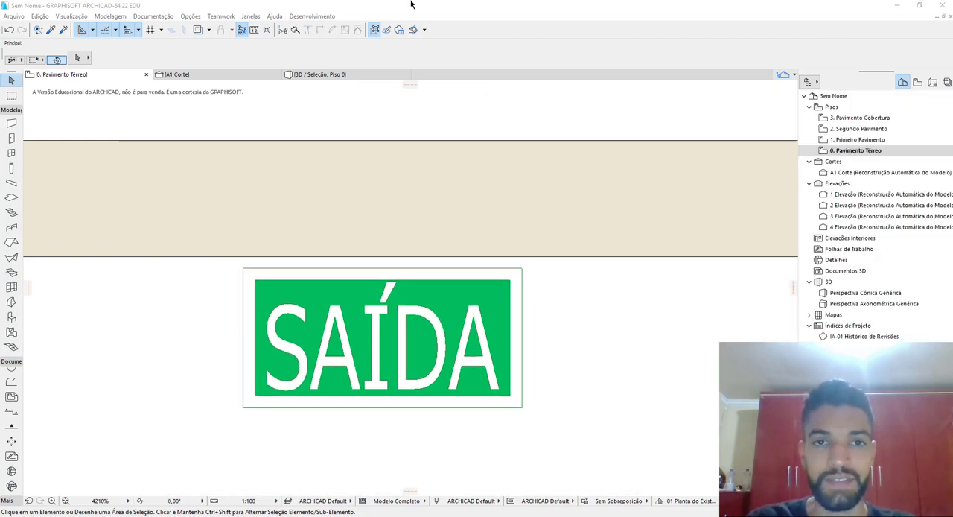
left_click(443, 340)
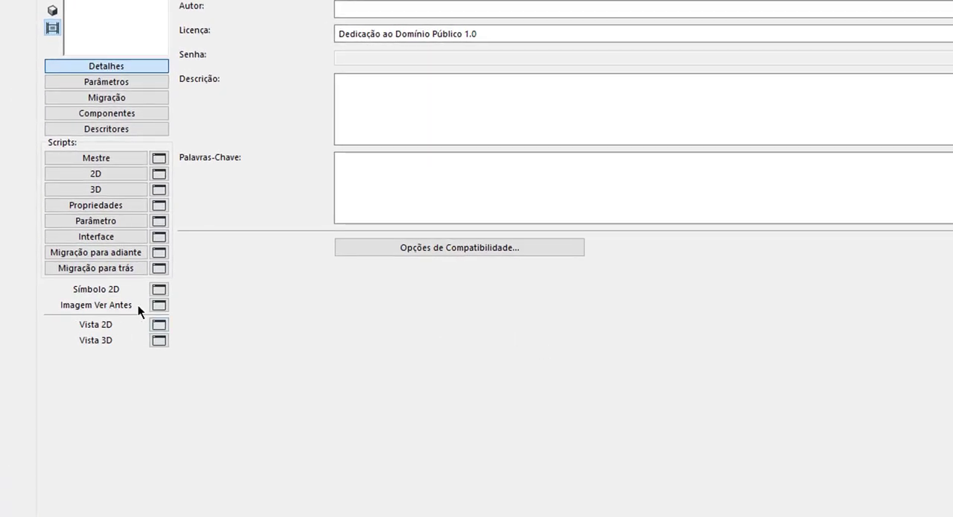
left_click(158, 305)
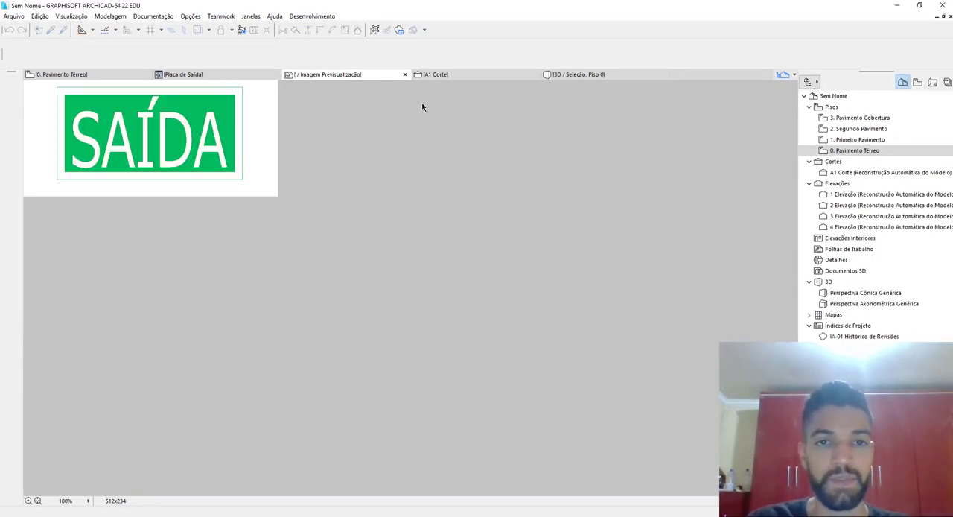
left_click(405, 75)
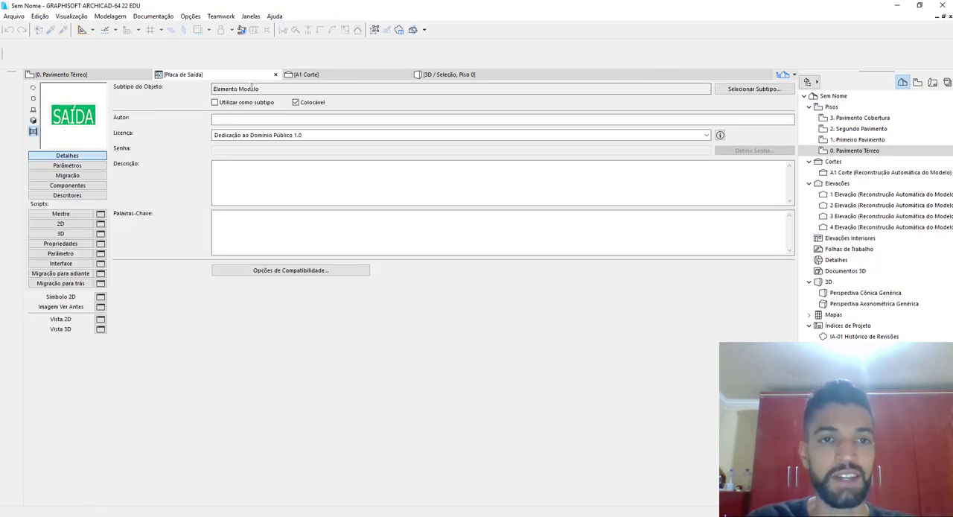
left_click(276, 75)
left_click(537, 193)
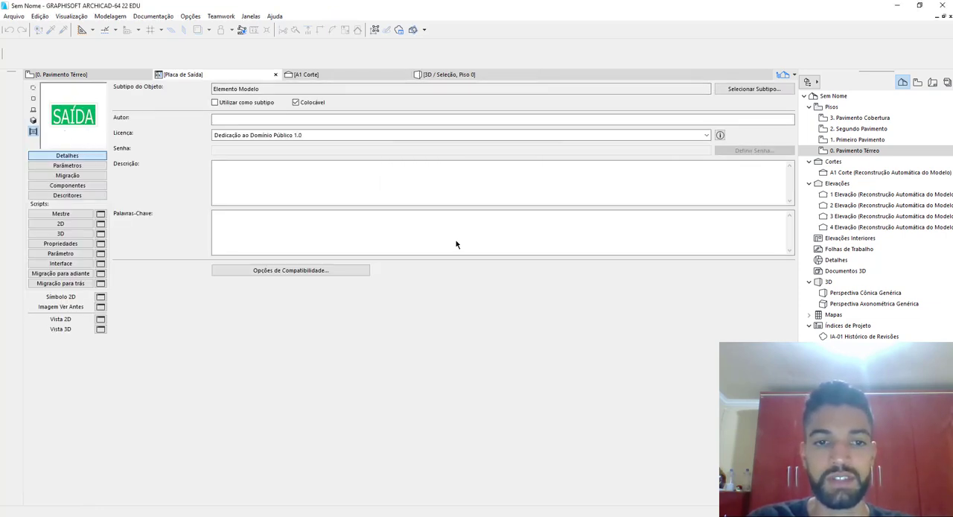
key("Escape")
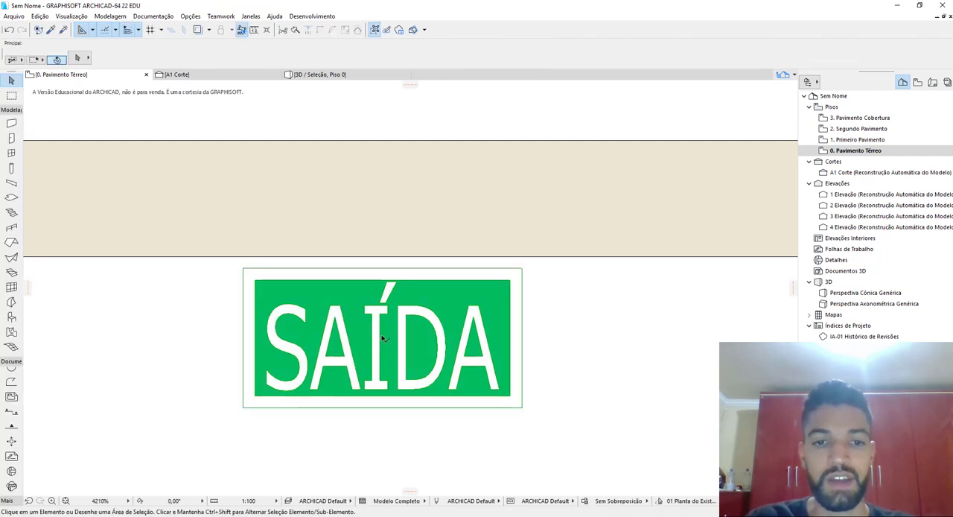
left_click(382, 335)
key("ctrl+f")
key("Escape")
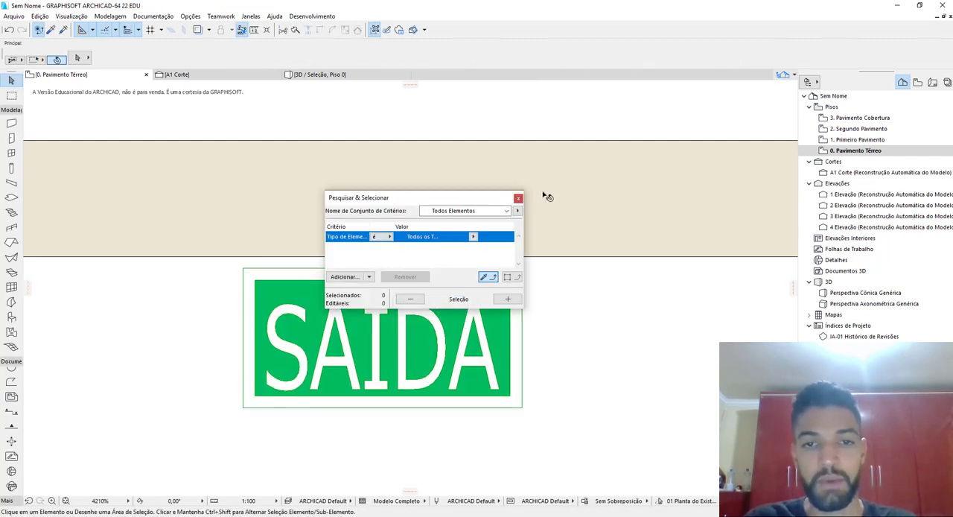
left_click(520, 199)
Open the placed sign's object settings and compare the previews of placa+saída and Placa de Saída in the internal library
left_click(389, 342)
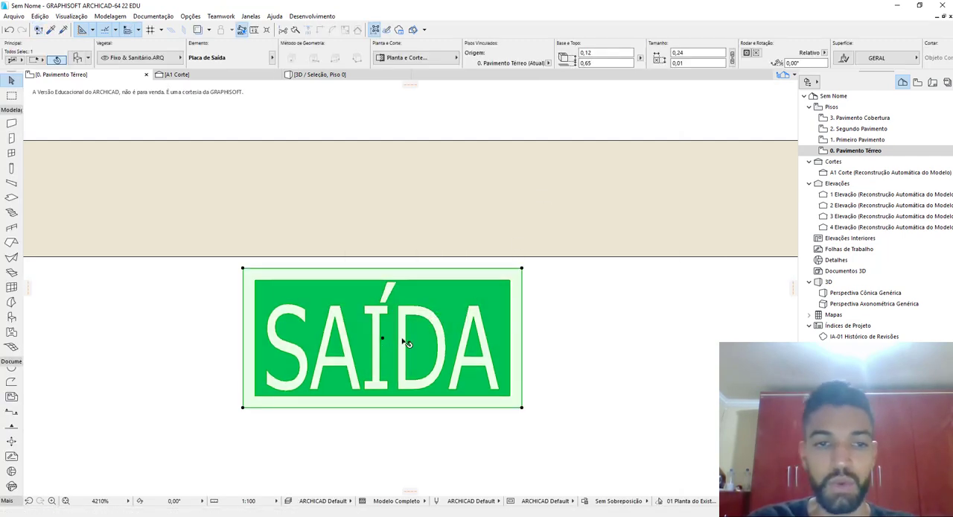
key("ctrl+t")
left_click(393, 185)
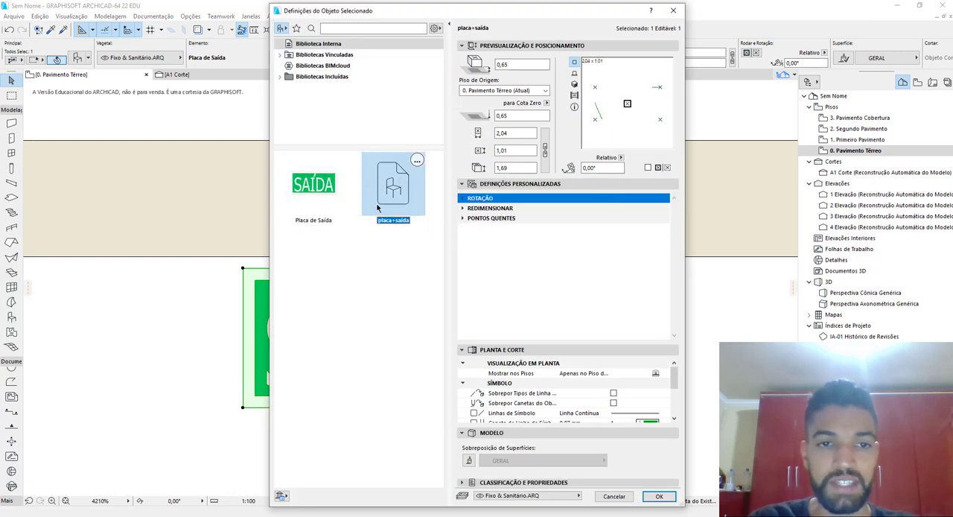
left_click(335, 220)
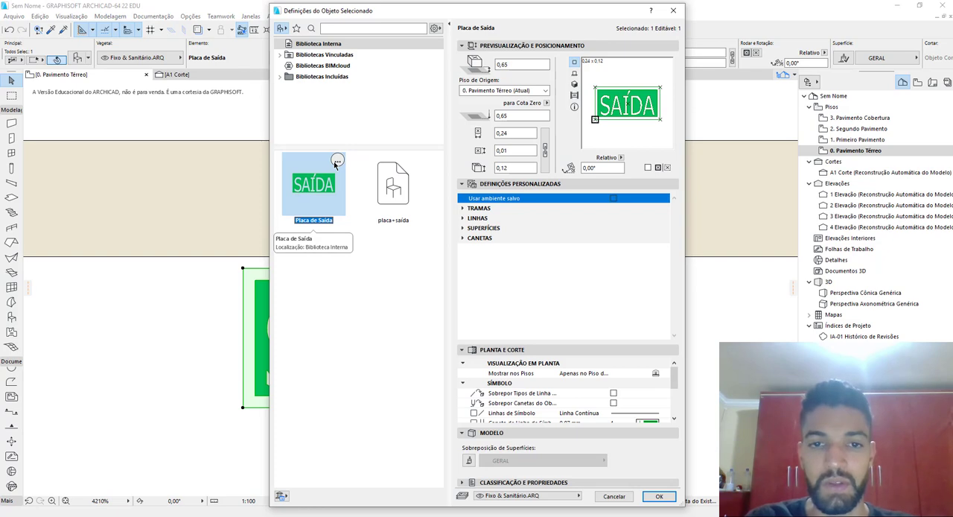
double_click(335, 165)
Move the SAÍDA sign to the empty area above the wall and delete the wall from the floor plan
scroll(383, 313, "down", 4)
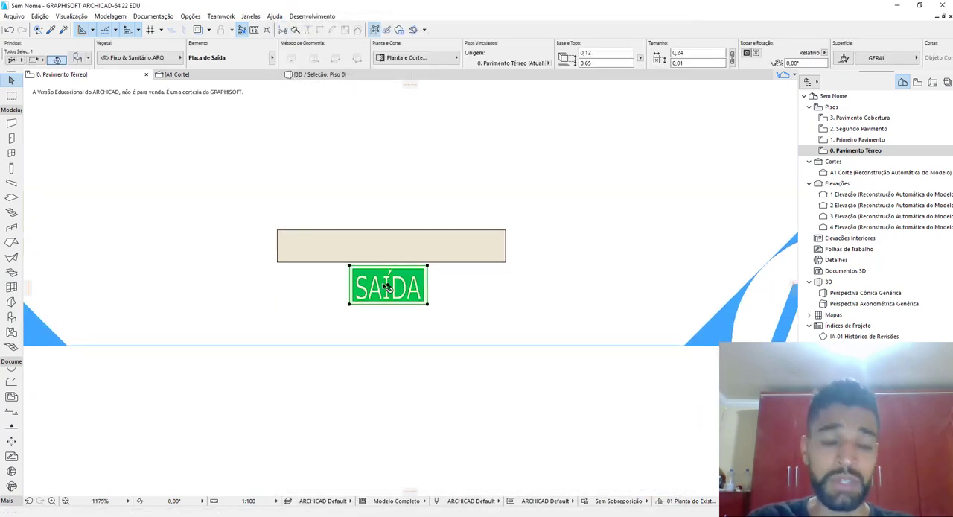
left_click_drag(387, 287, 480, 155)
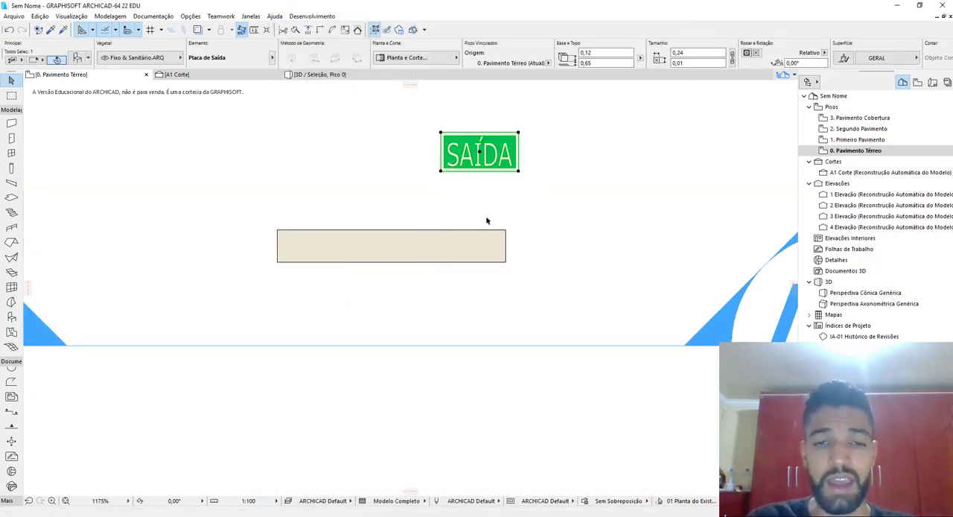
left_click(366, 238)
key("Delete")
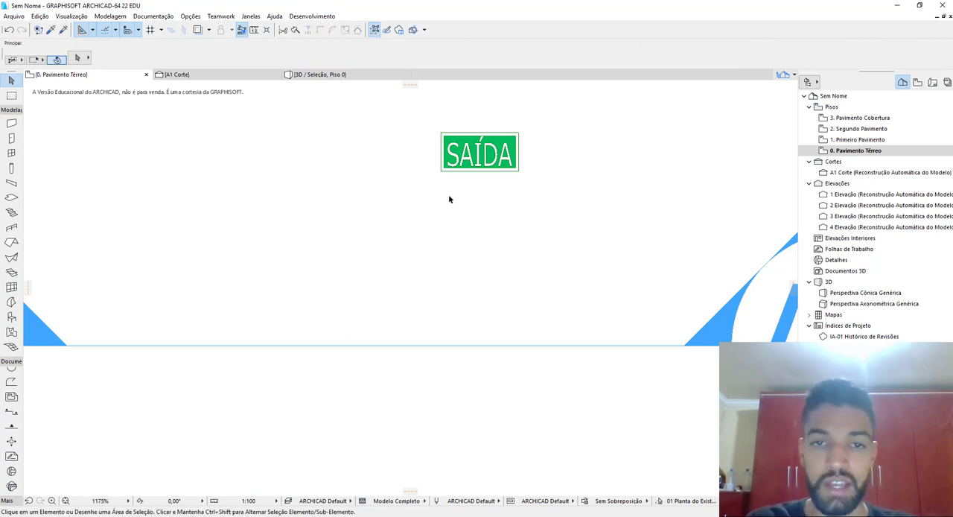
Select the SAÍDA sign and view the project's loaded libraries in the library manager
scroll(449, 198, "up", 4)
scroll(521, 298, "up", 1)
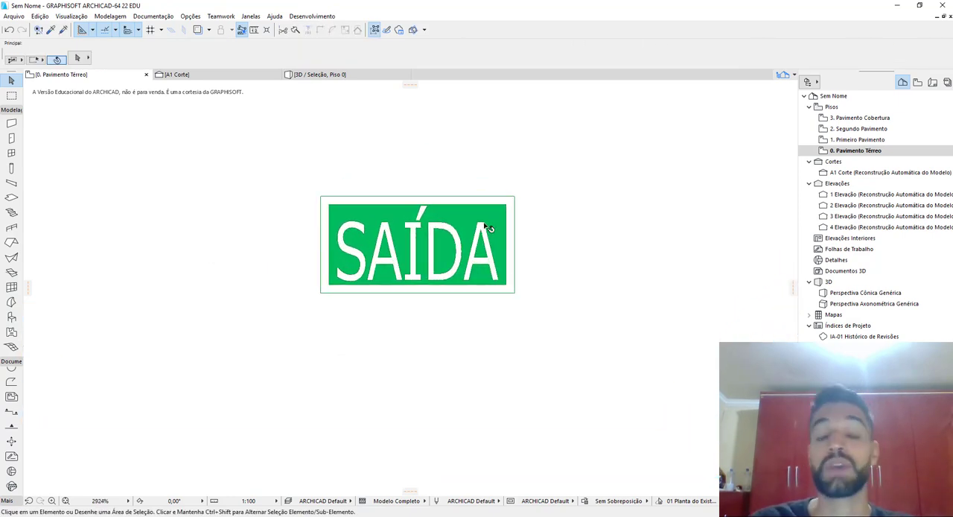
left_click(372, 215)
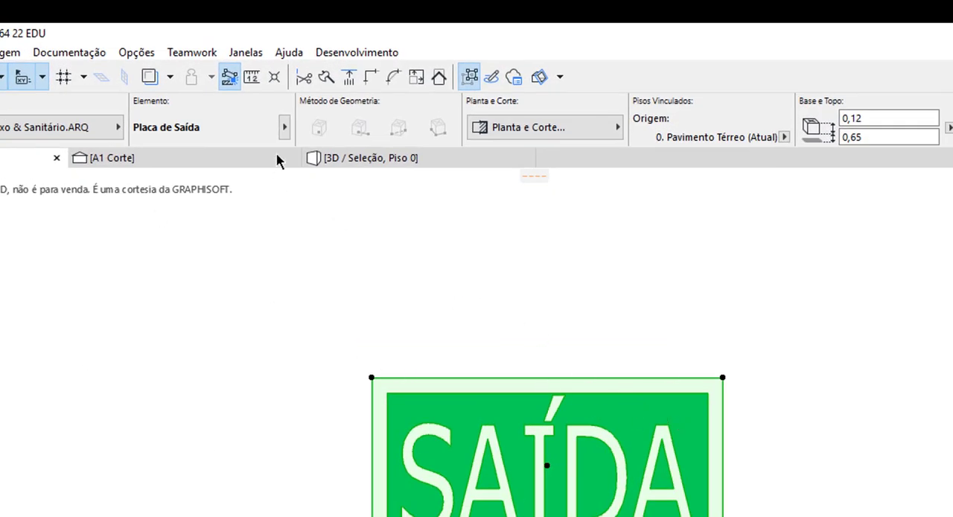
left_click(285, 127)
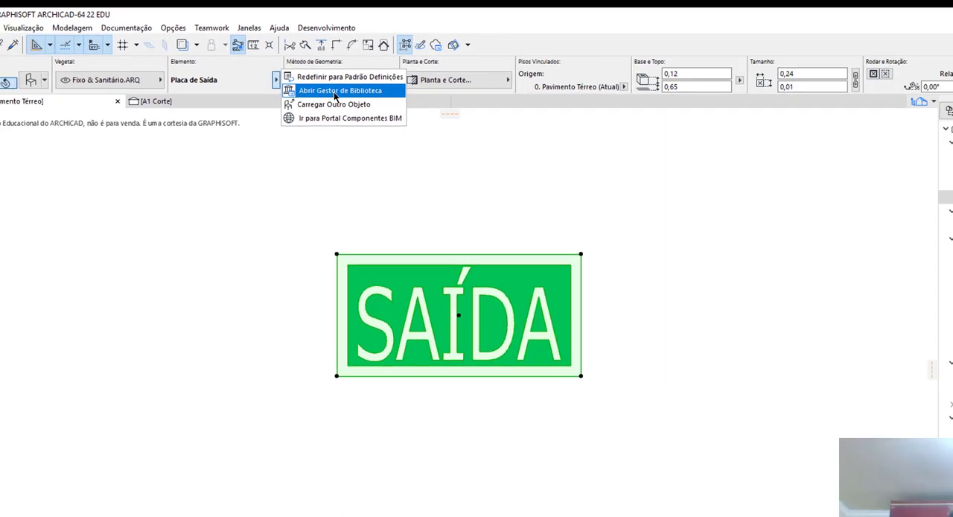
left_click(367, 143)
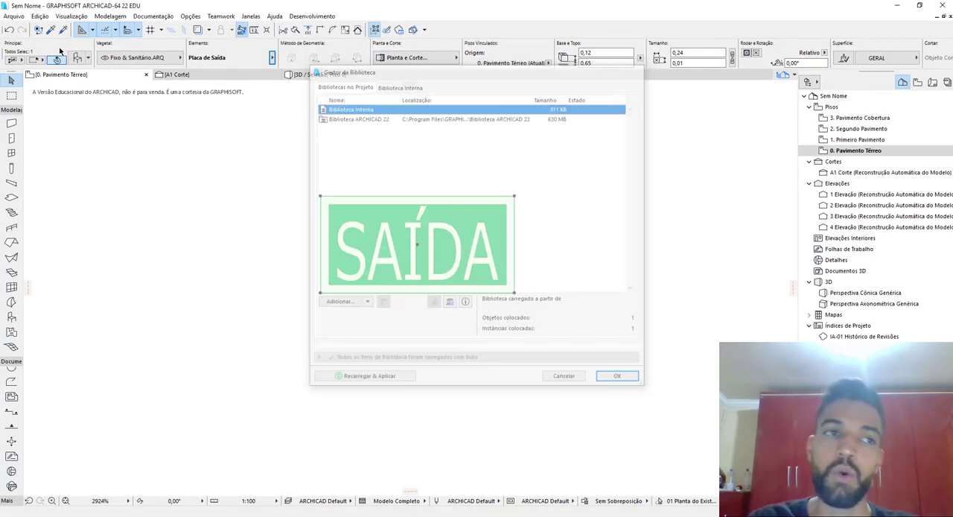
Open the library manager for the project and list the objects stored in Biblioteca Interna
left_click(13, 15)
mouse_move(88, 170)
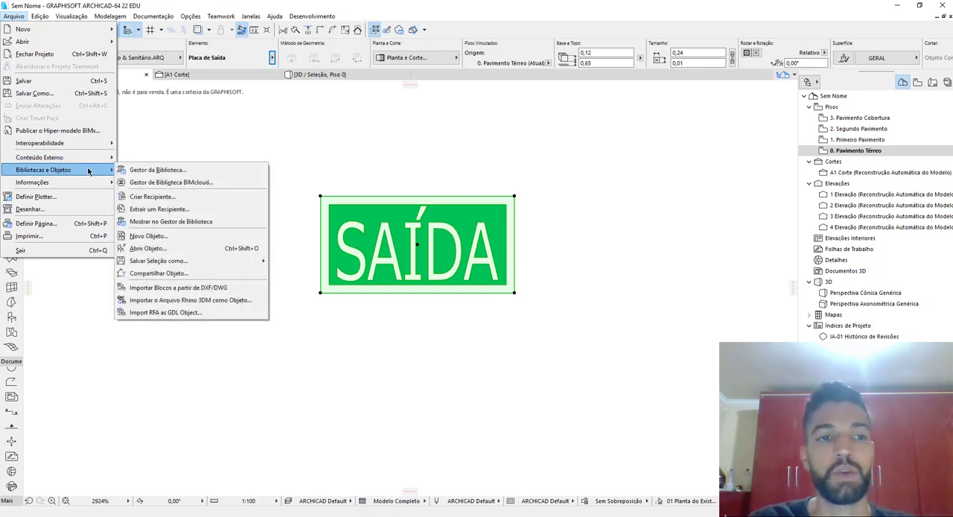
left_click(172, 170)
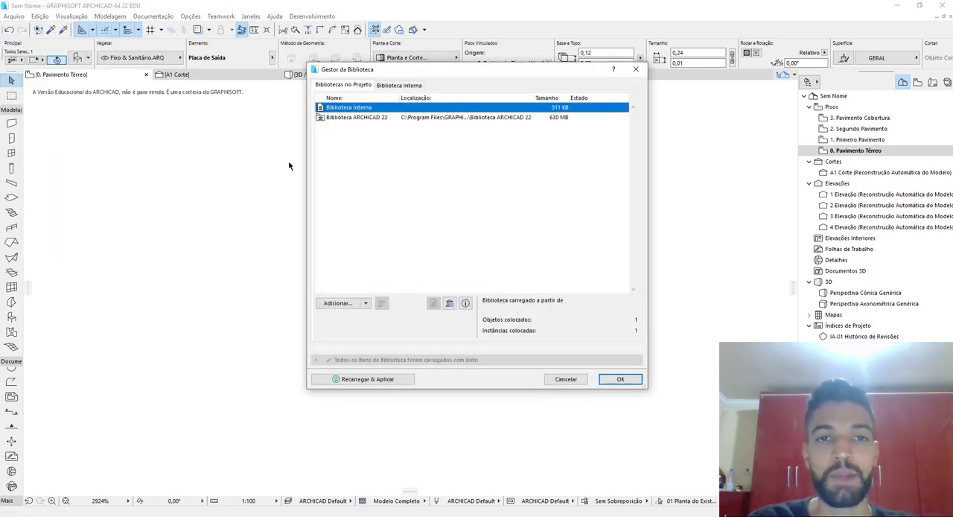
left_click(400, 86)
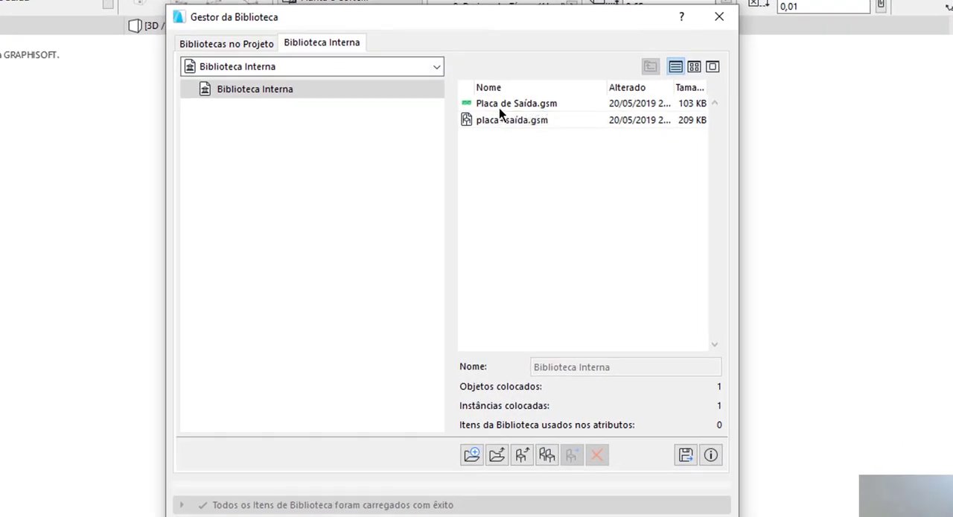
Export Placa de Saída.gsm from the internal library to the desktop folder Blocos limpos, then close the library manager
left_click(499, 108)
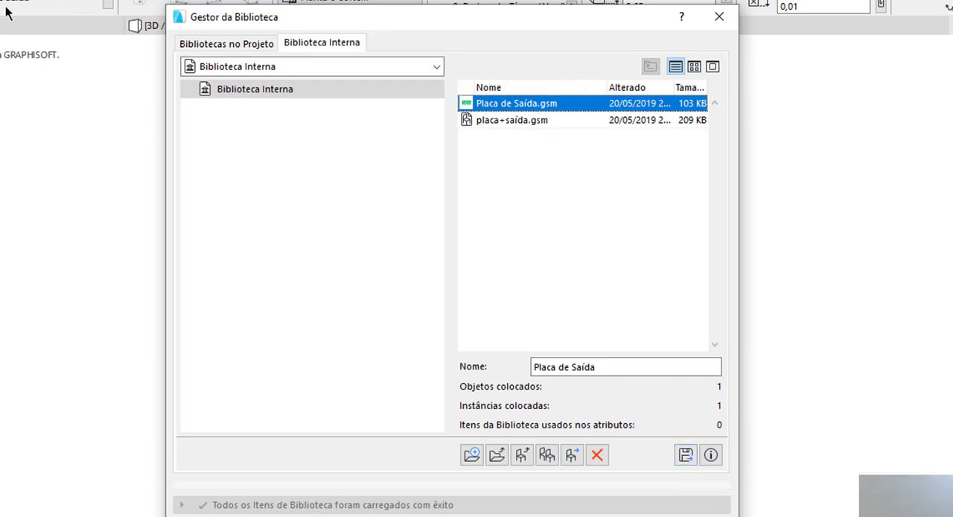
left_click(685, 456)
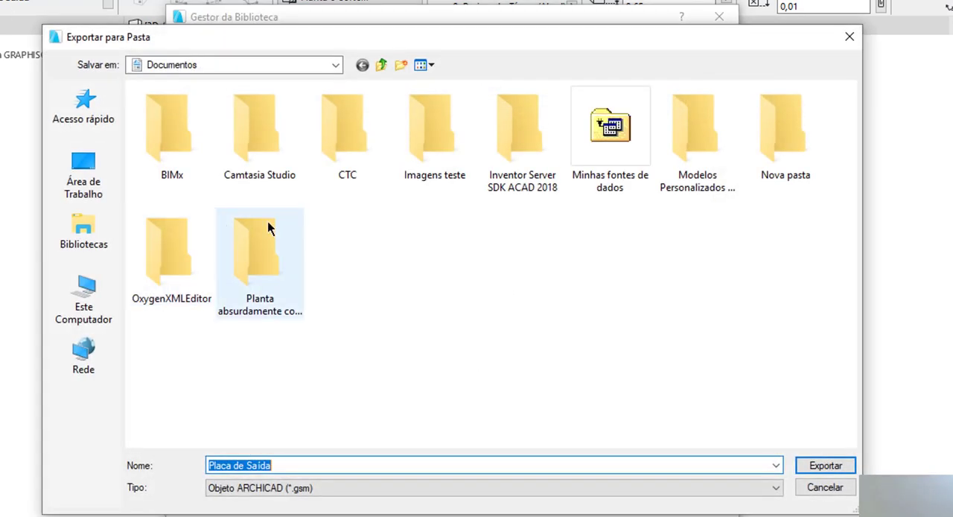
left_click(46, 186)
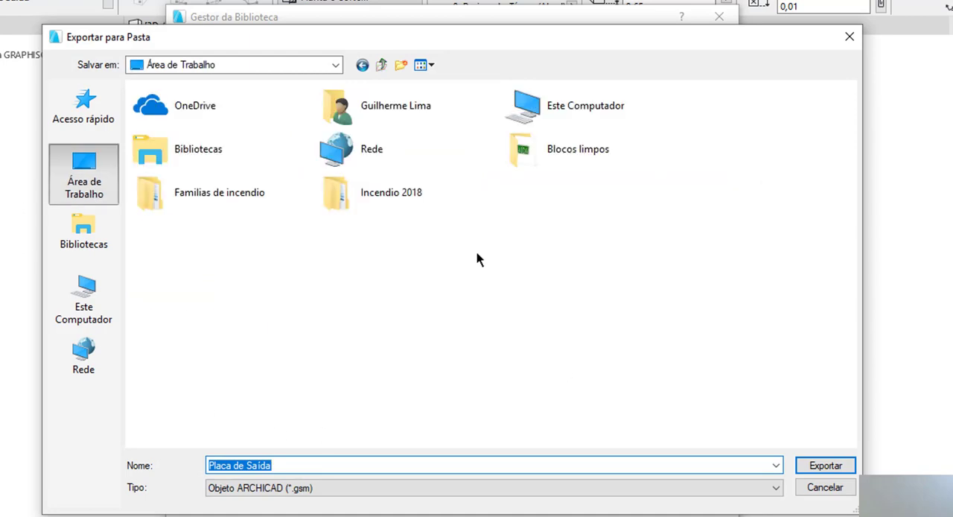
double_click(548, 163)
left_click(302, 465)
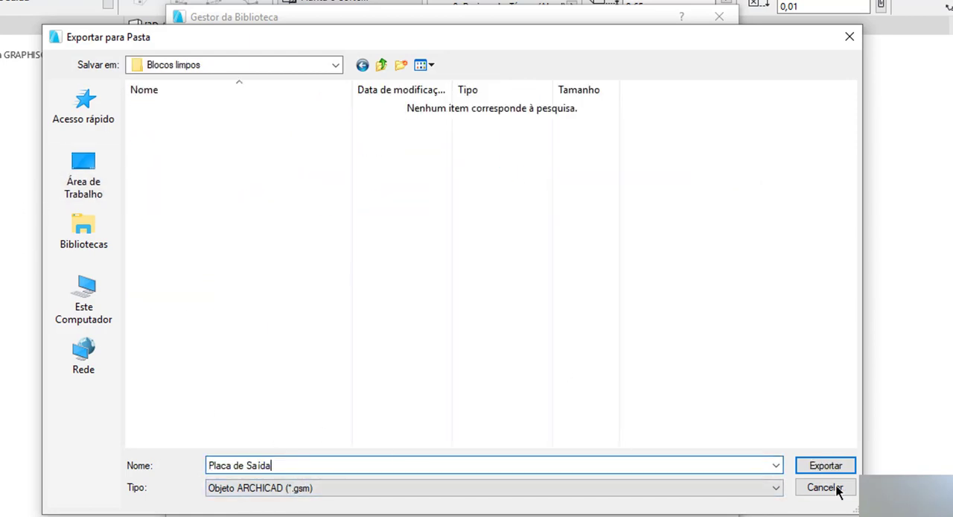
left_click(828, 466)
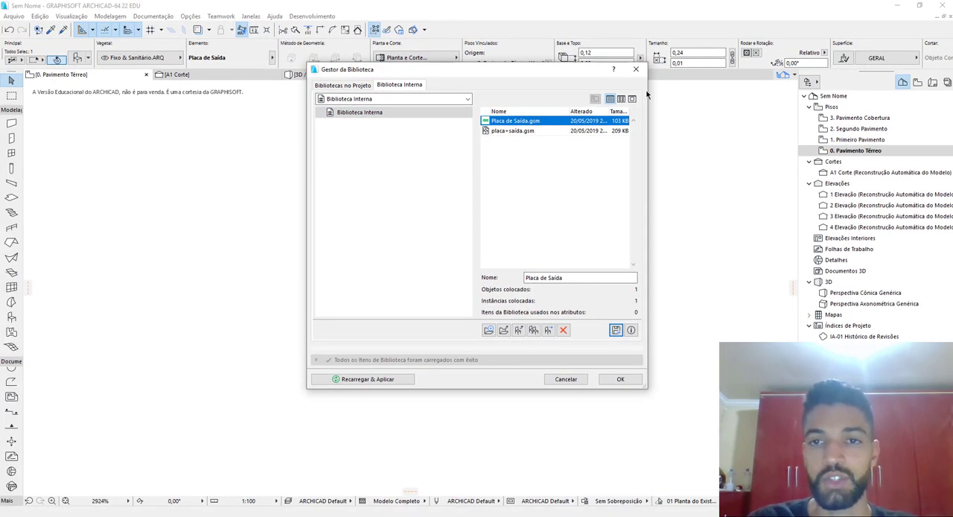
left_click(636, 70)
Switch to File Explorer and enlarge the thumbnails in Blocos limpos to check the exported object's preview image
left_click(245, 515)
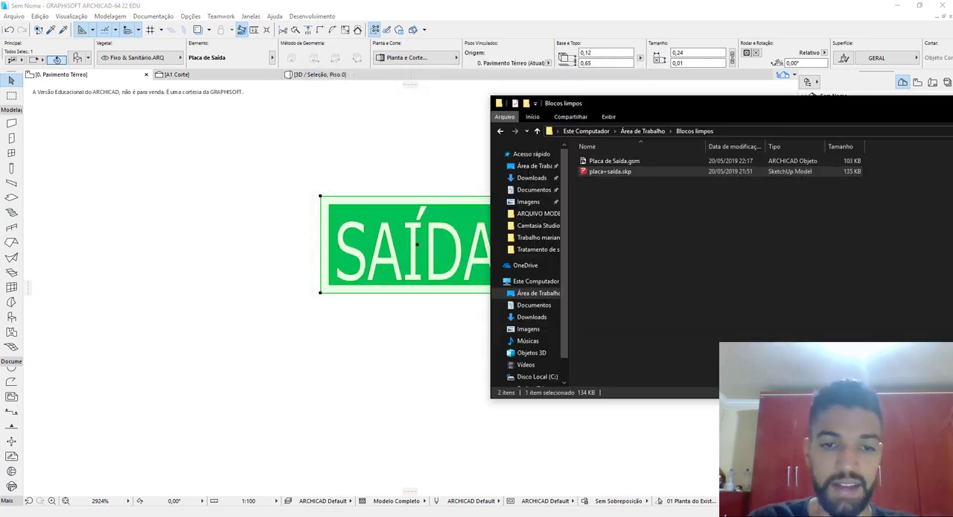
left_click(760, 301)
left_click_drag(652, 105, 345, 102)
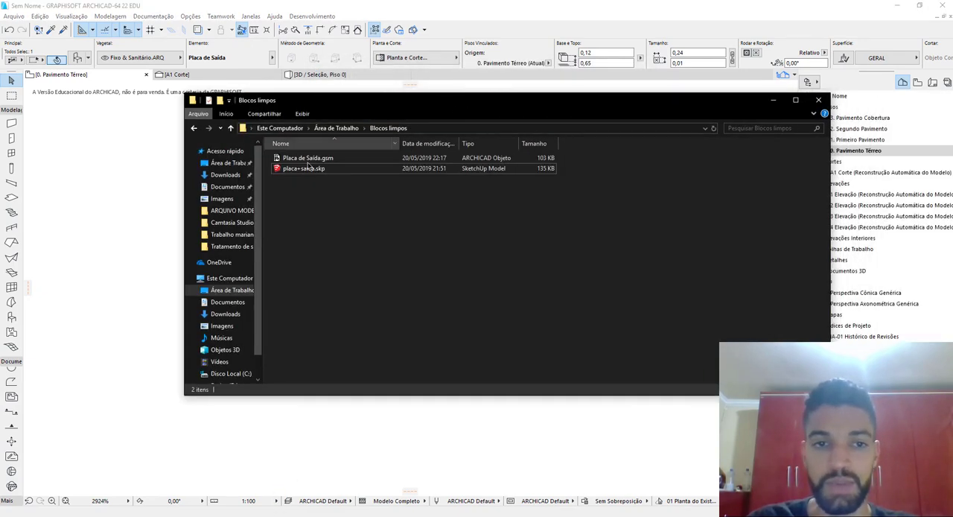
scroll(309, 166, "up", 5, "ctrl")
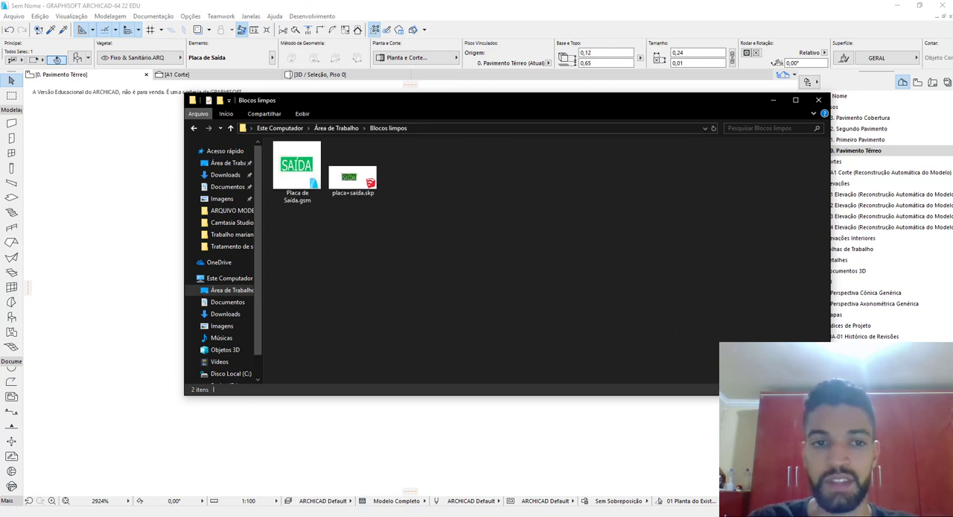
scroll(317, 186, "up", 4, "ctrl")
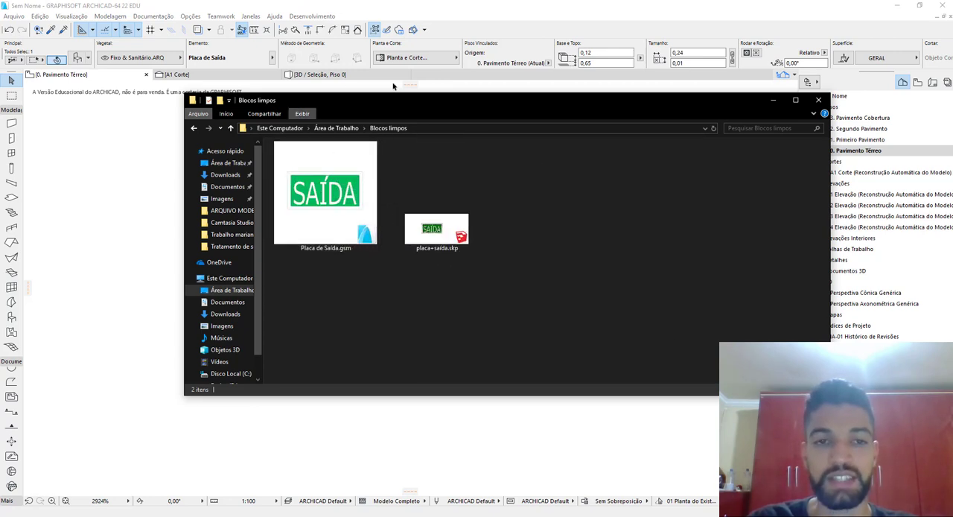